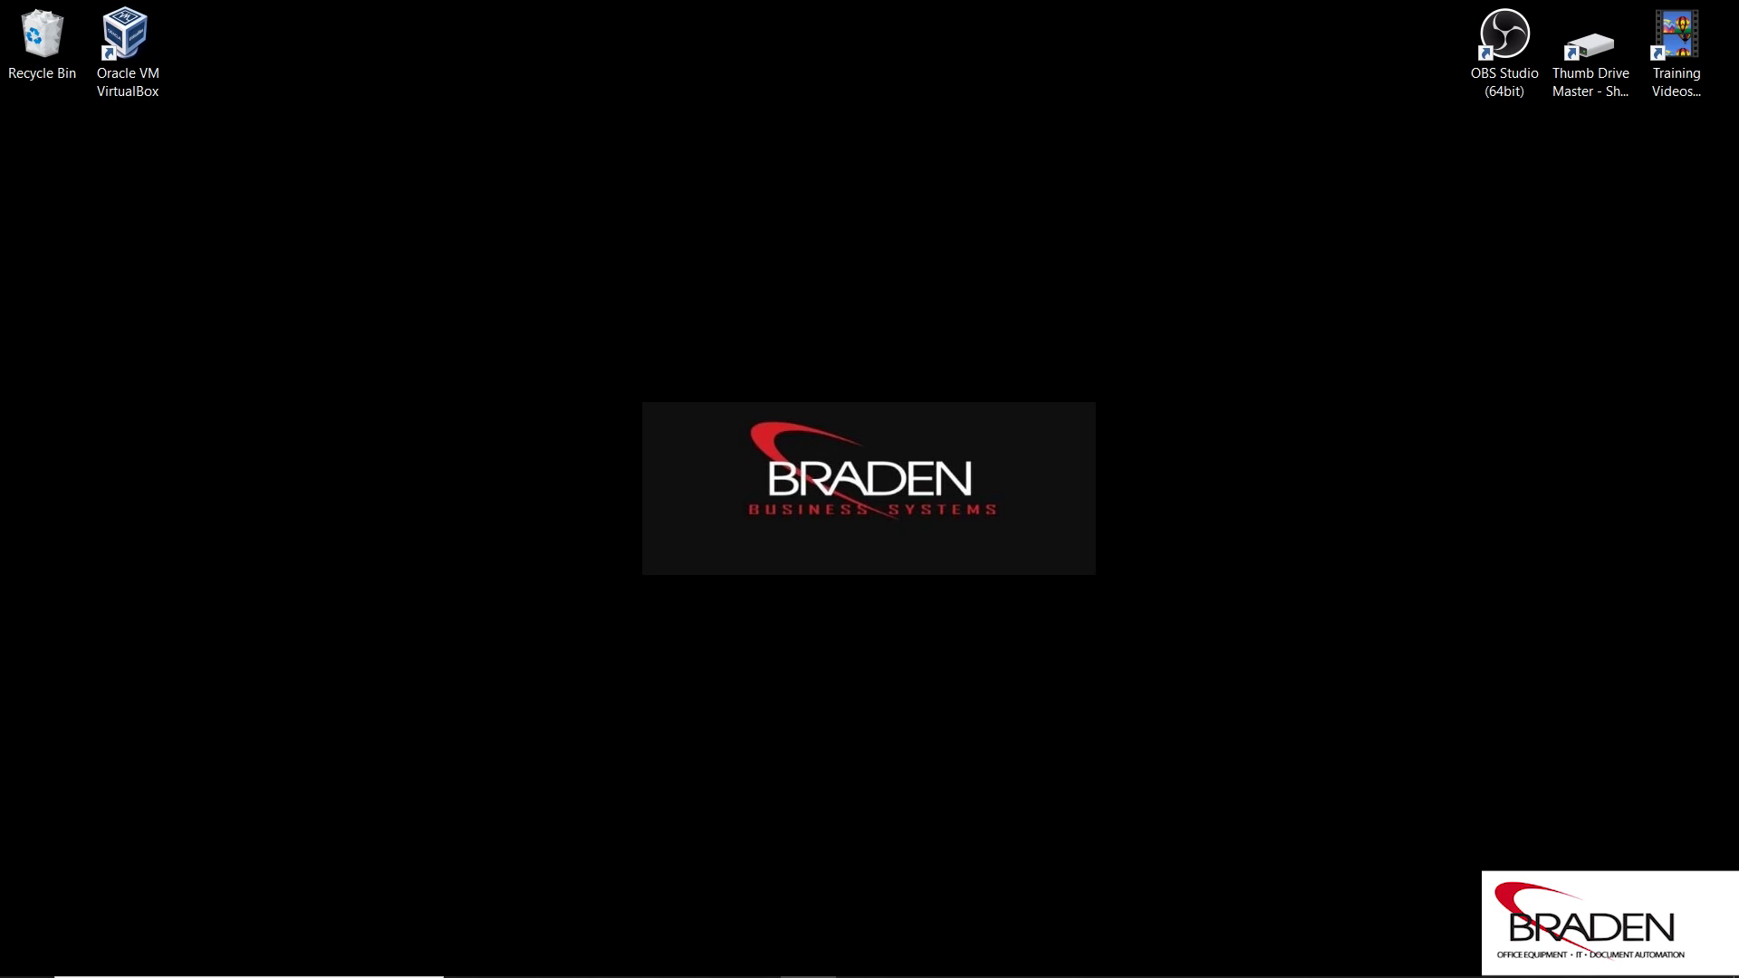
Bring up the virtual machine's browser, shift it right, and view the Configuration Summary page.
mouse_move(1083, 915)
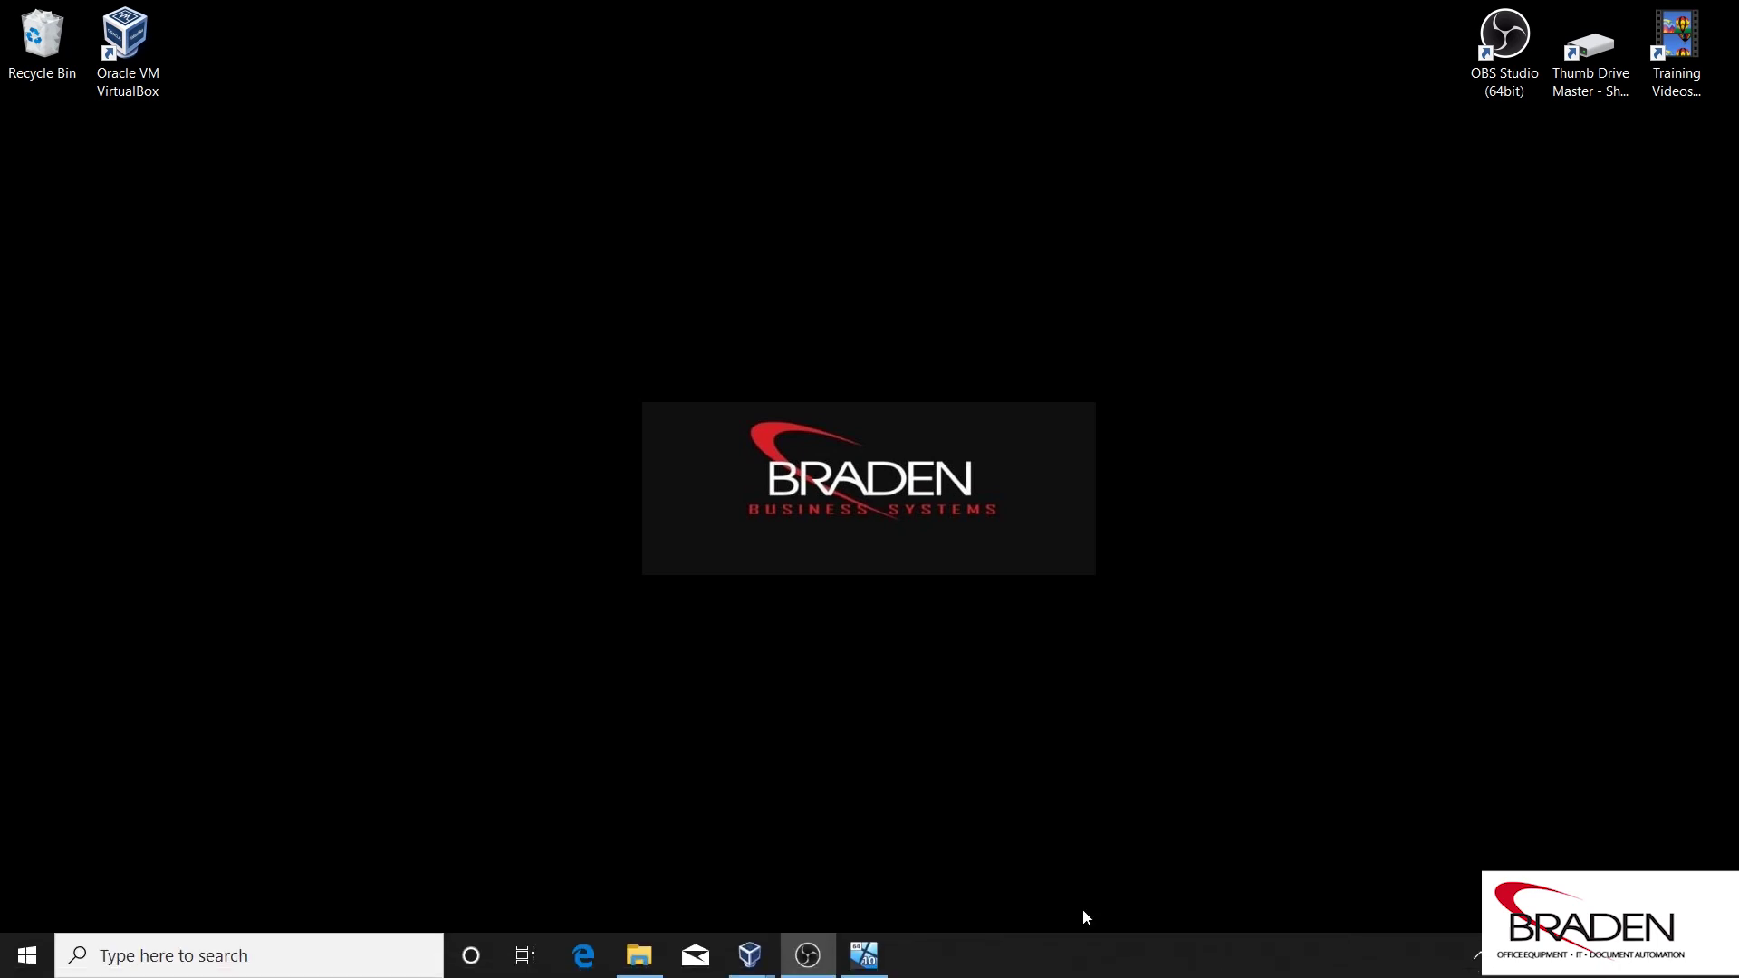
left_click(864, 956)
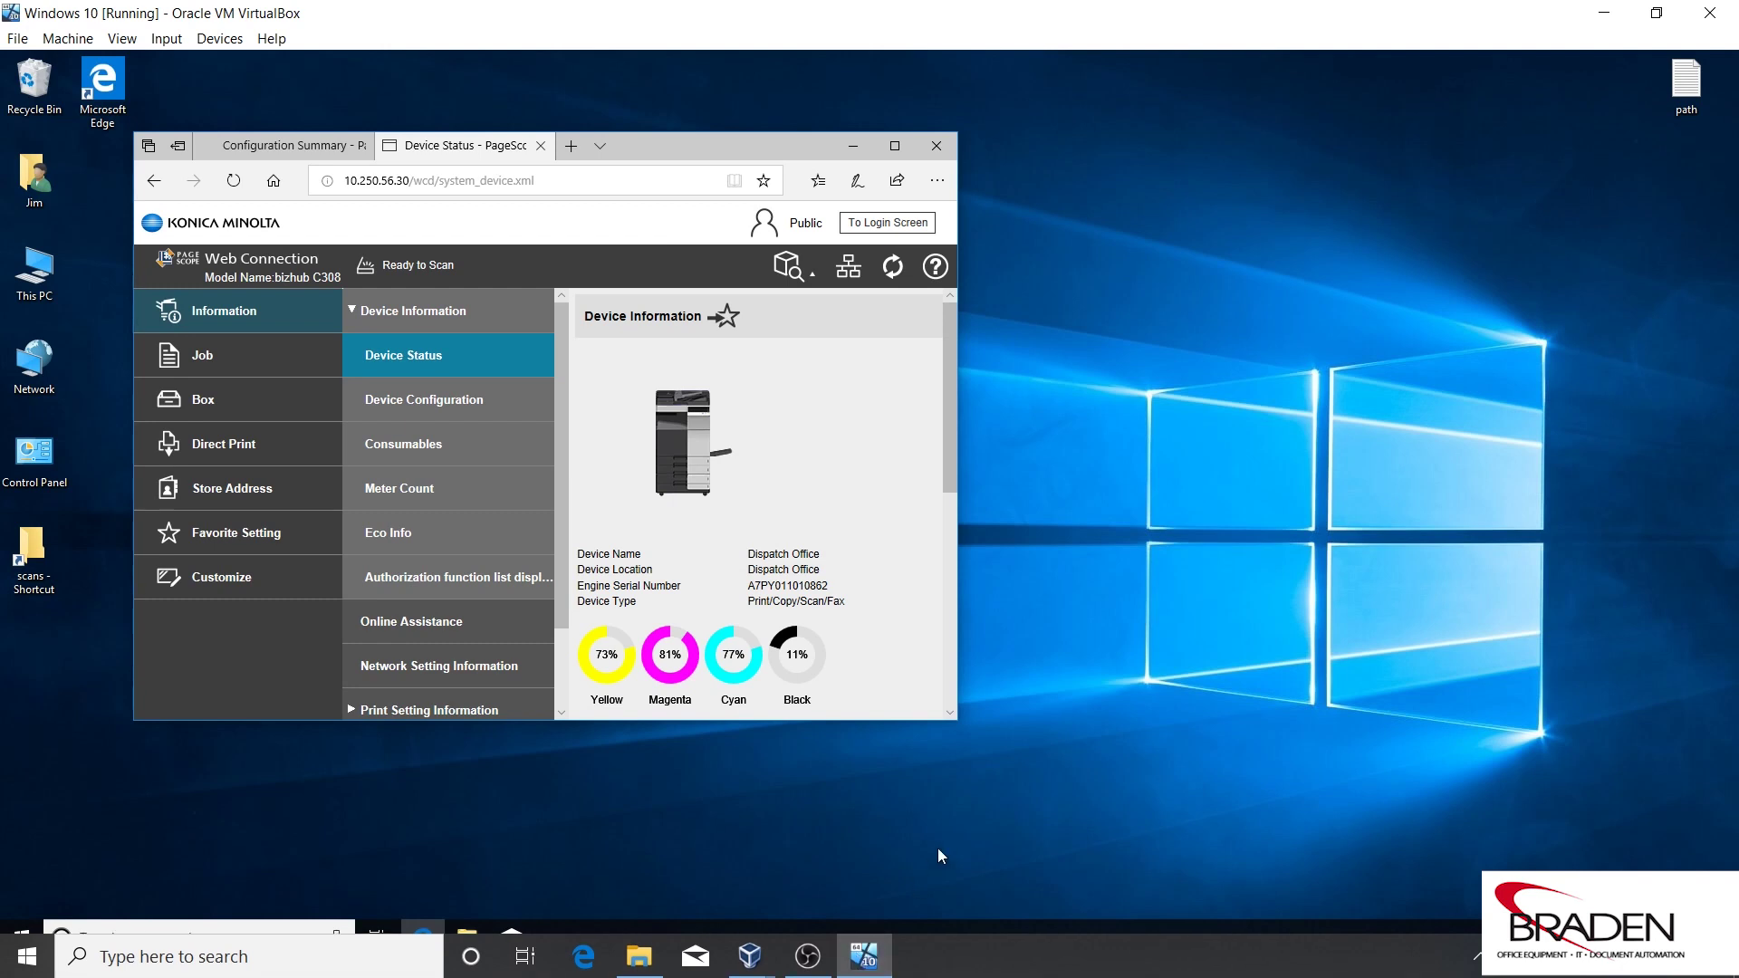
left_click_drag(748, 151, 1042, 149)
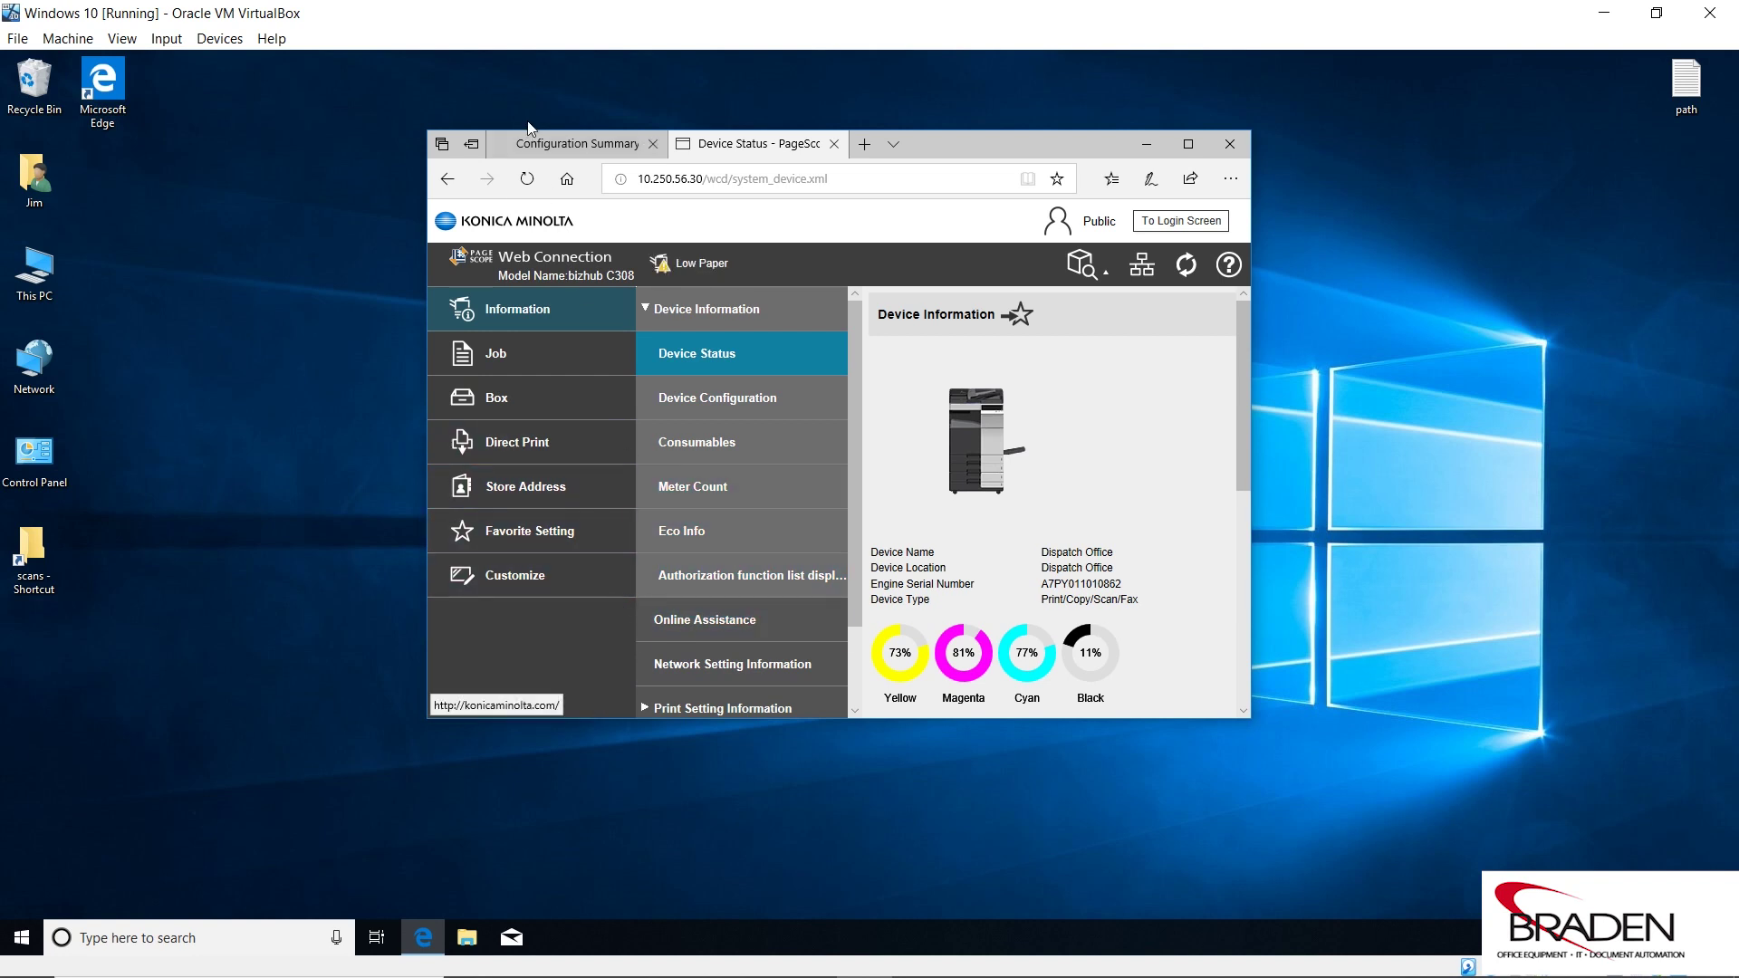
left_click(566, 142)
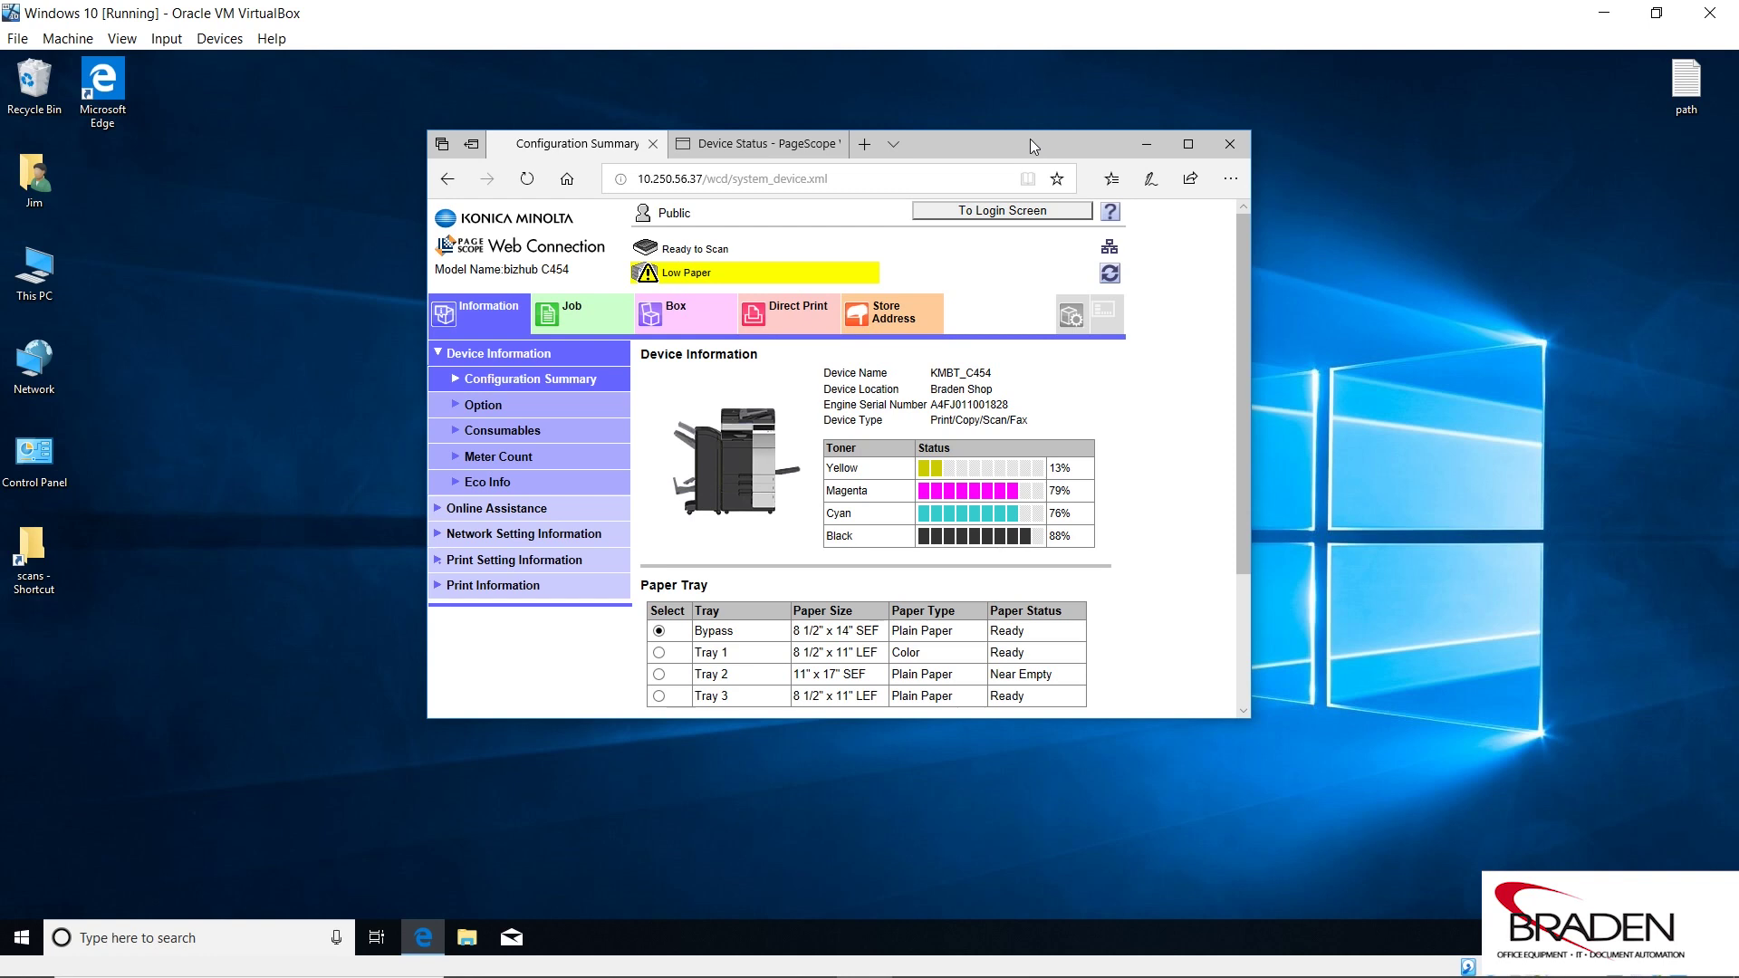
Return to Device Status and open the stored address book, refreshing it in a maximized window.
left_click(761, 142)
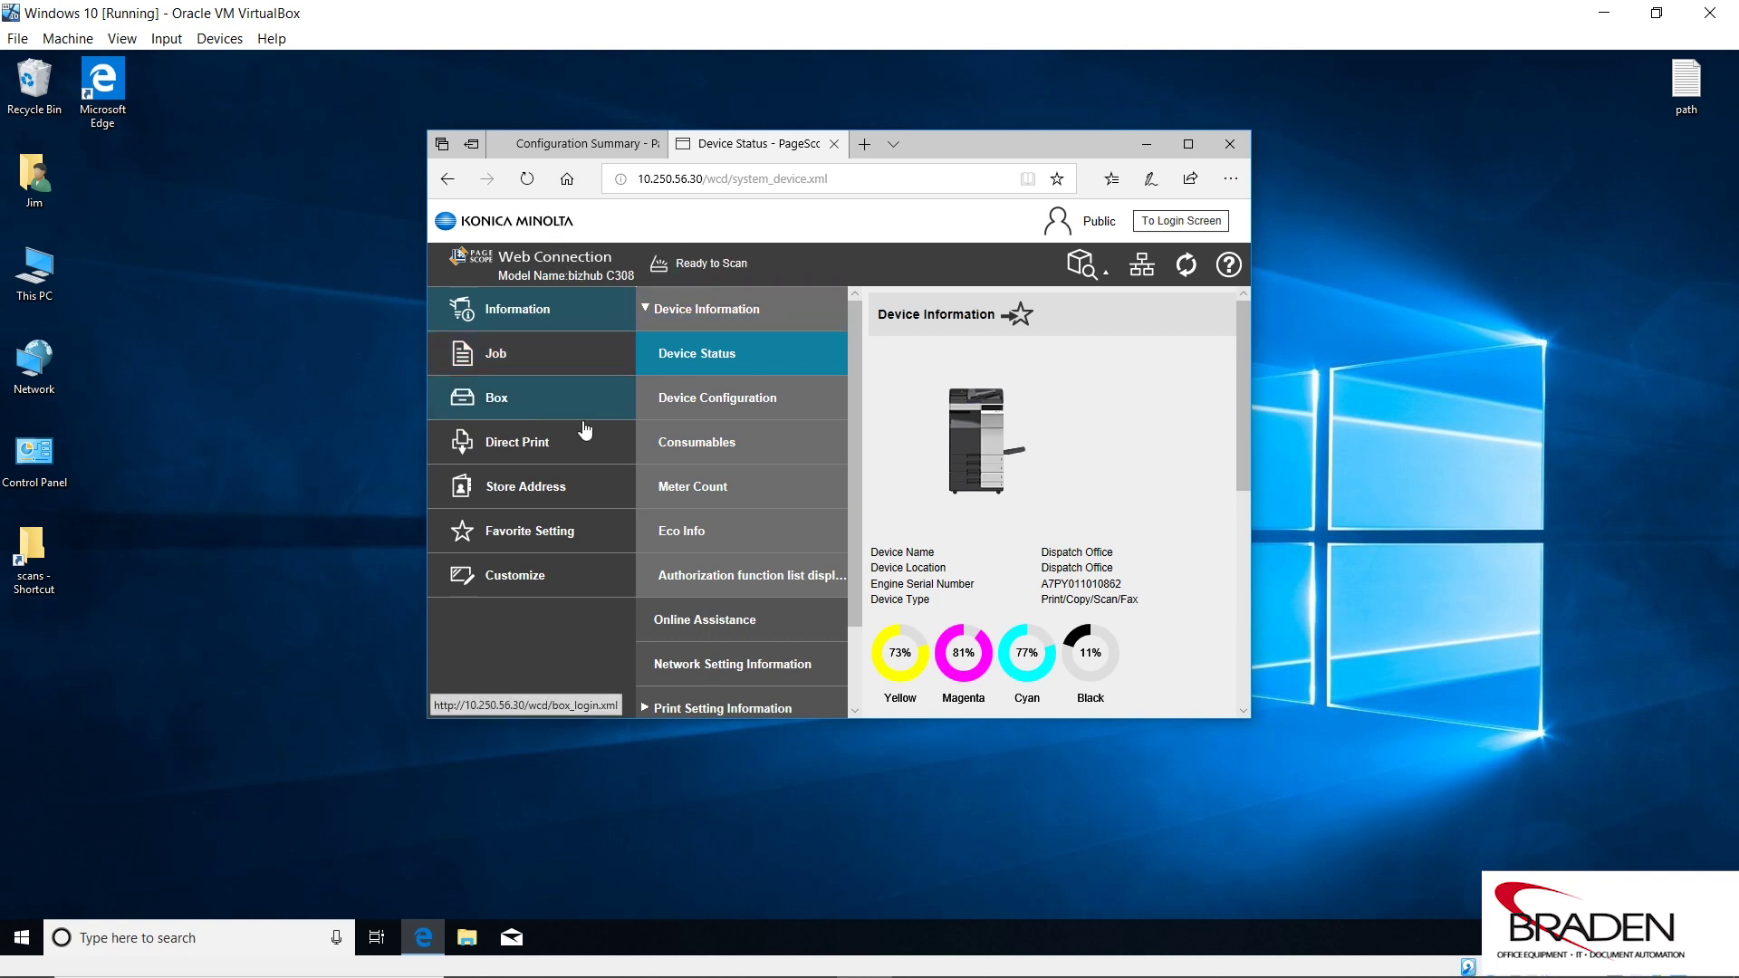
left_click(527, 491)
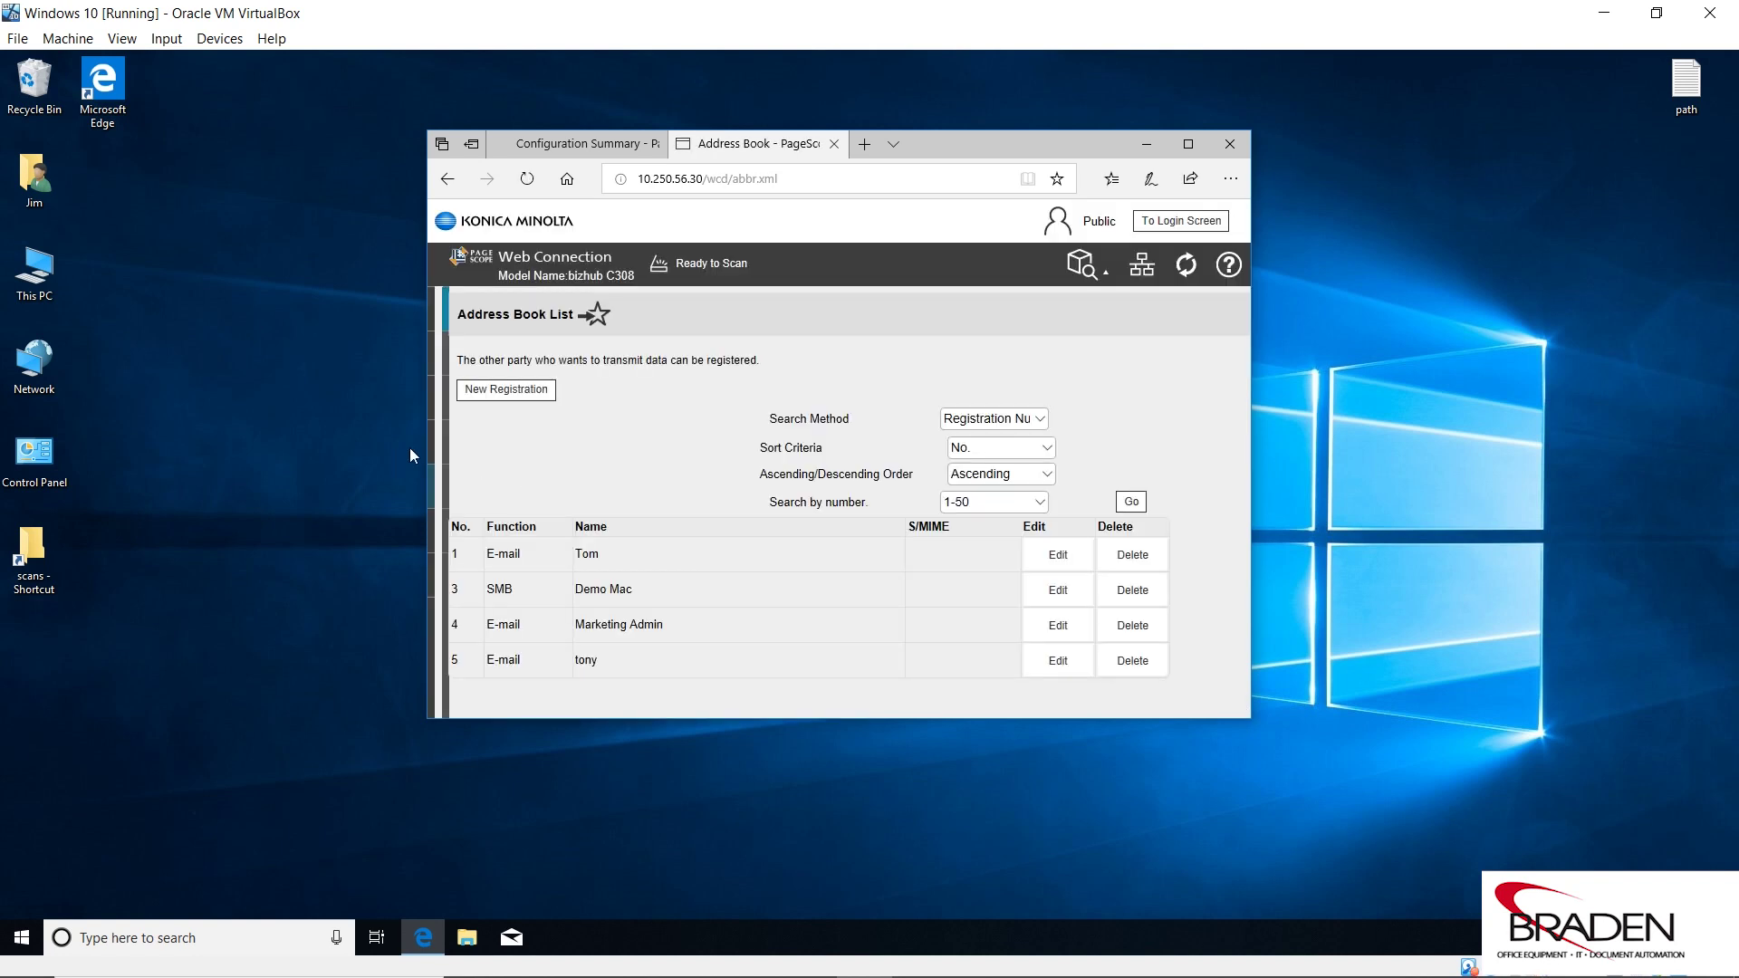
left_click(1188, 144)
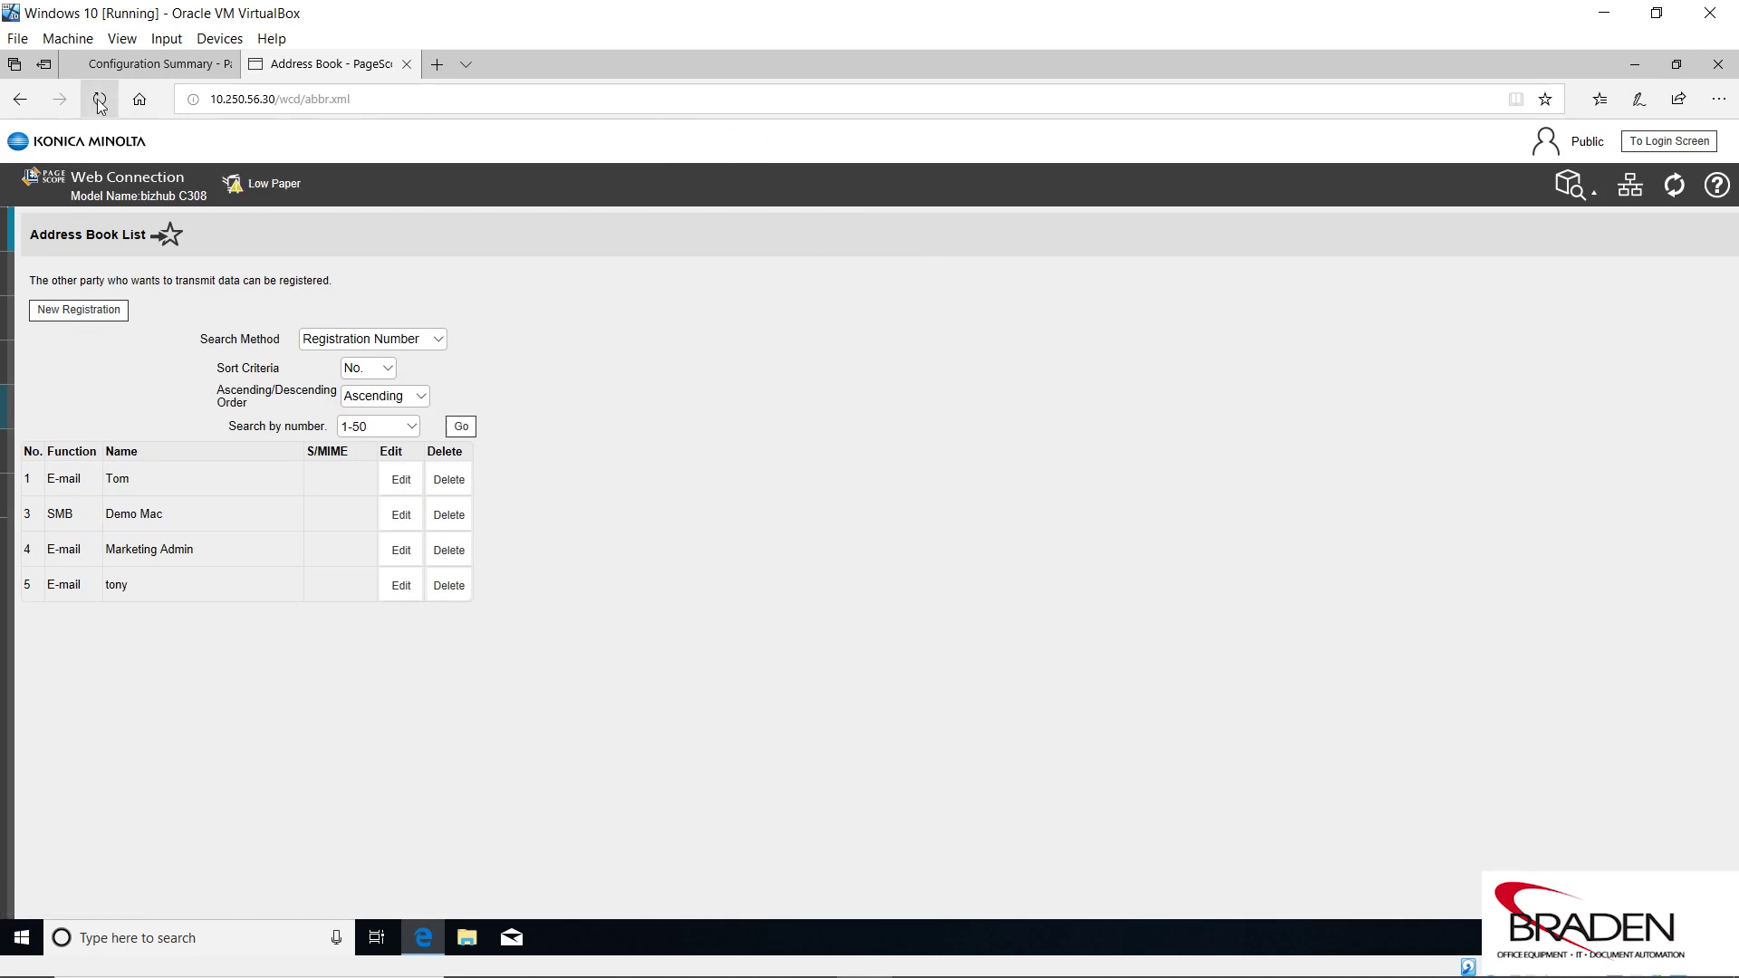
left_click(99, 102)
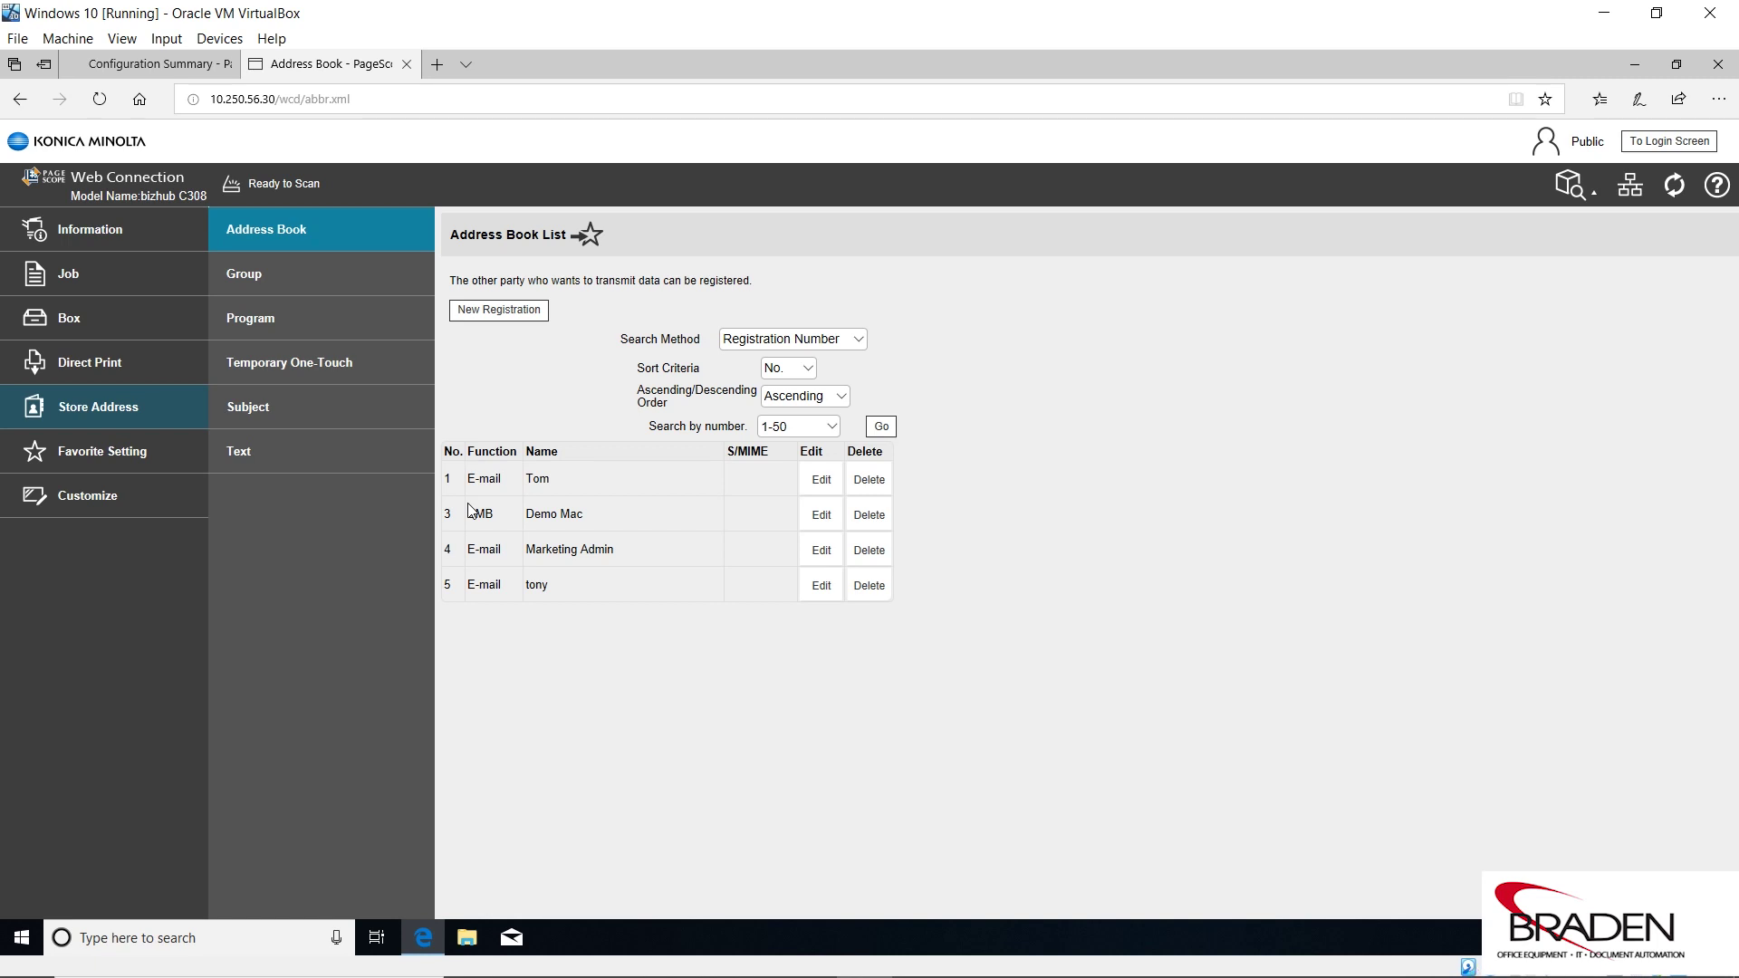
left_click(1676, 64)
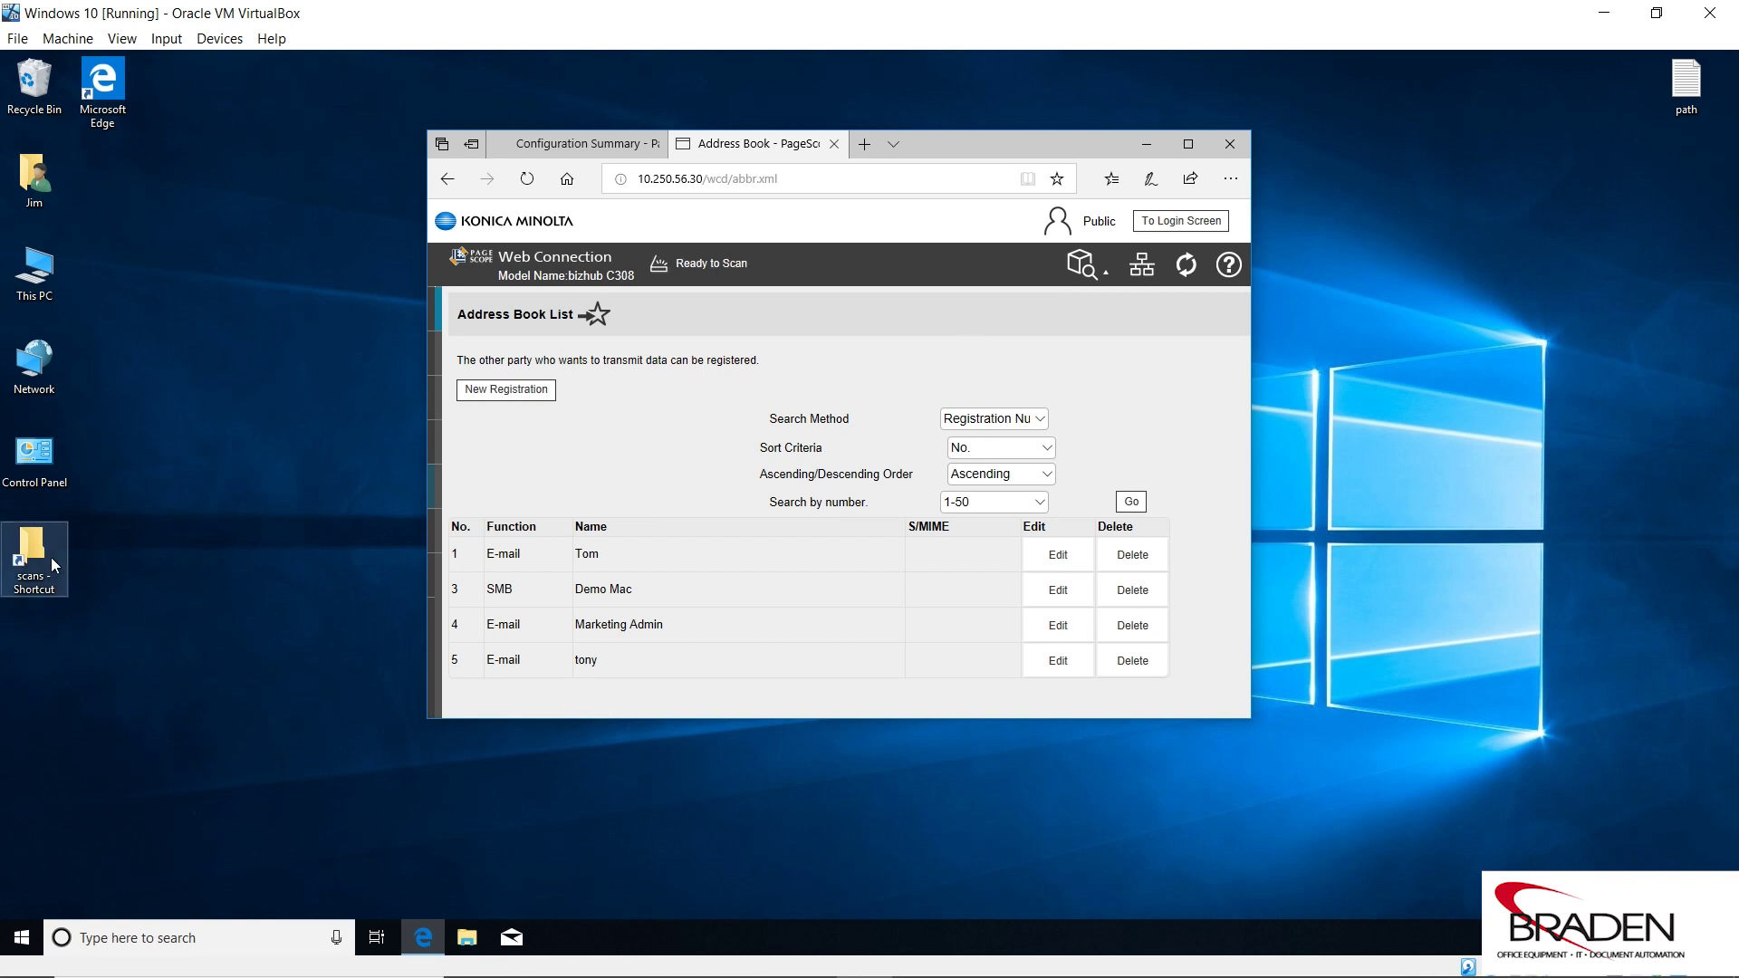
left_click(1188, 148)
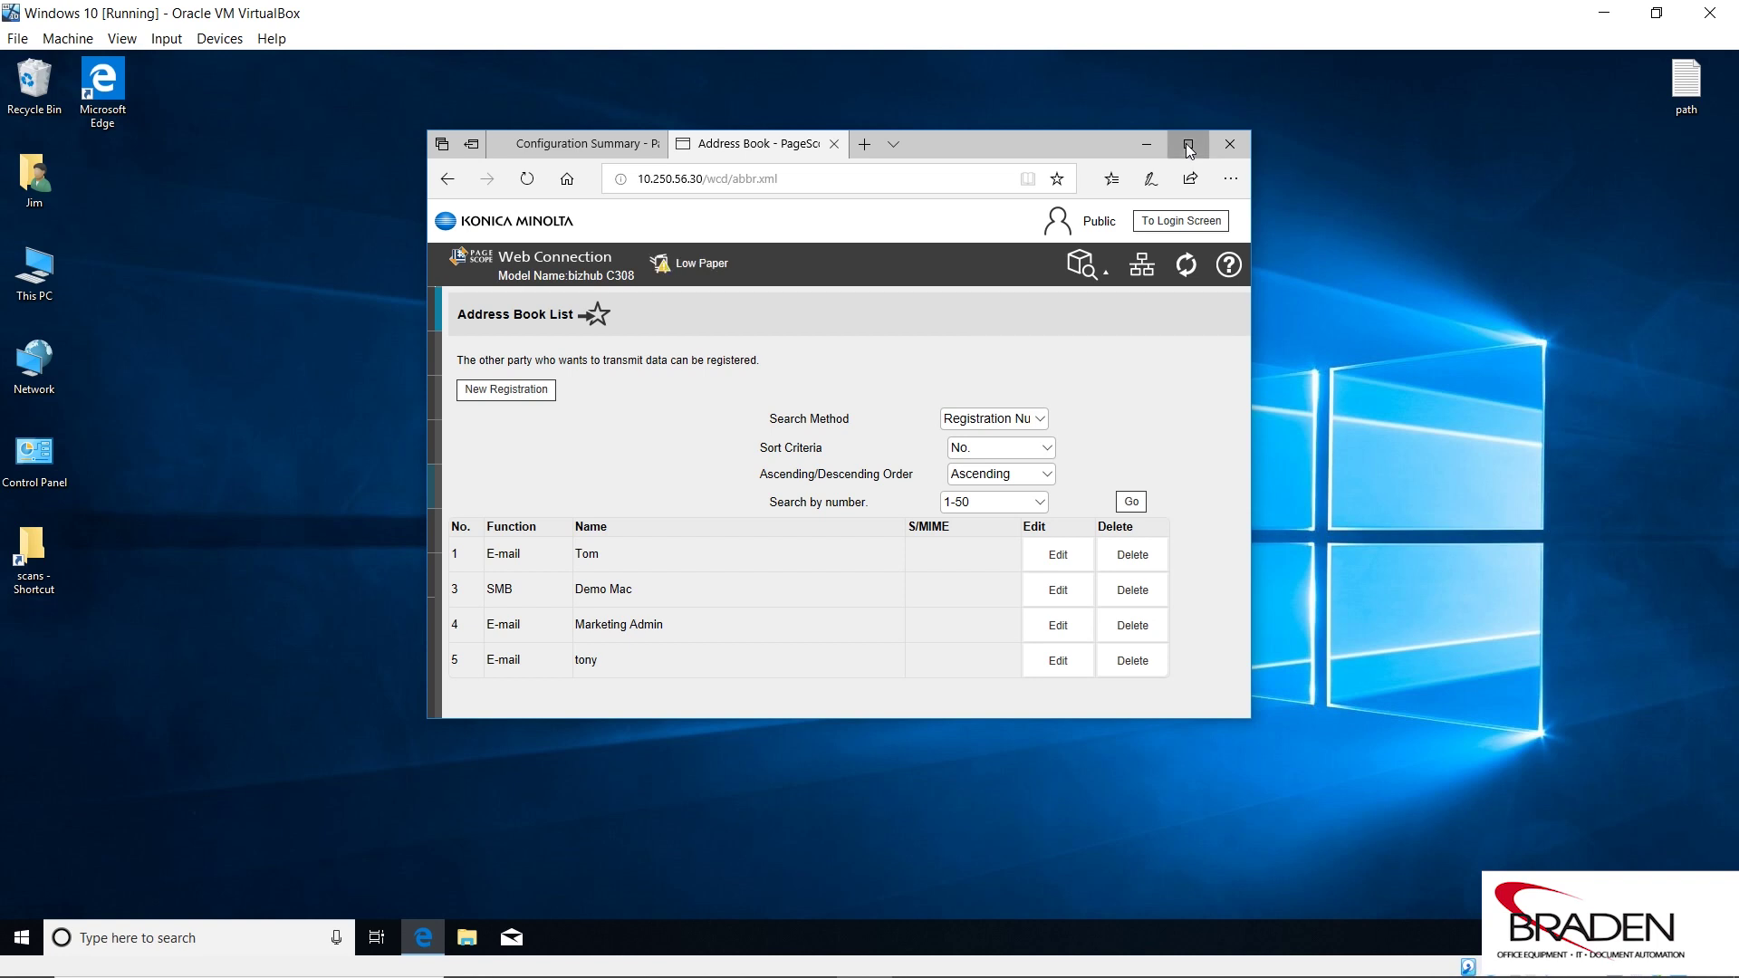
left_click(1188, 147)
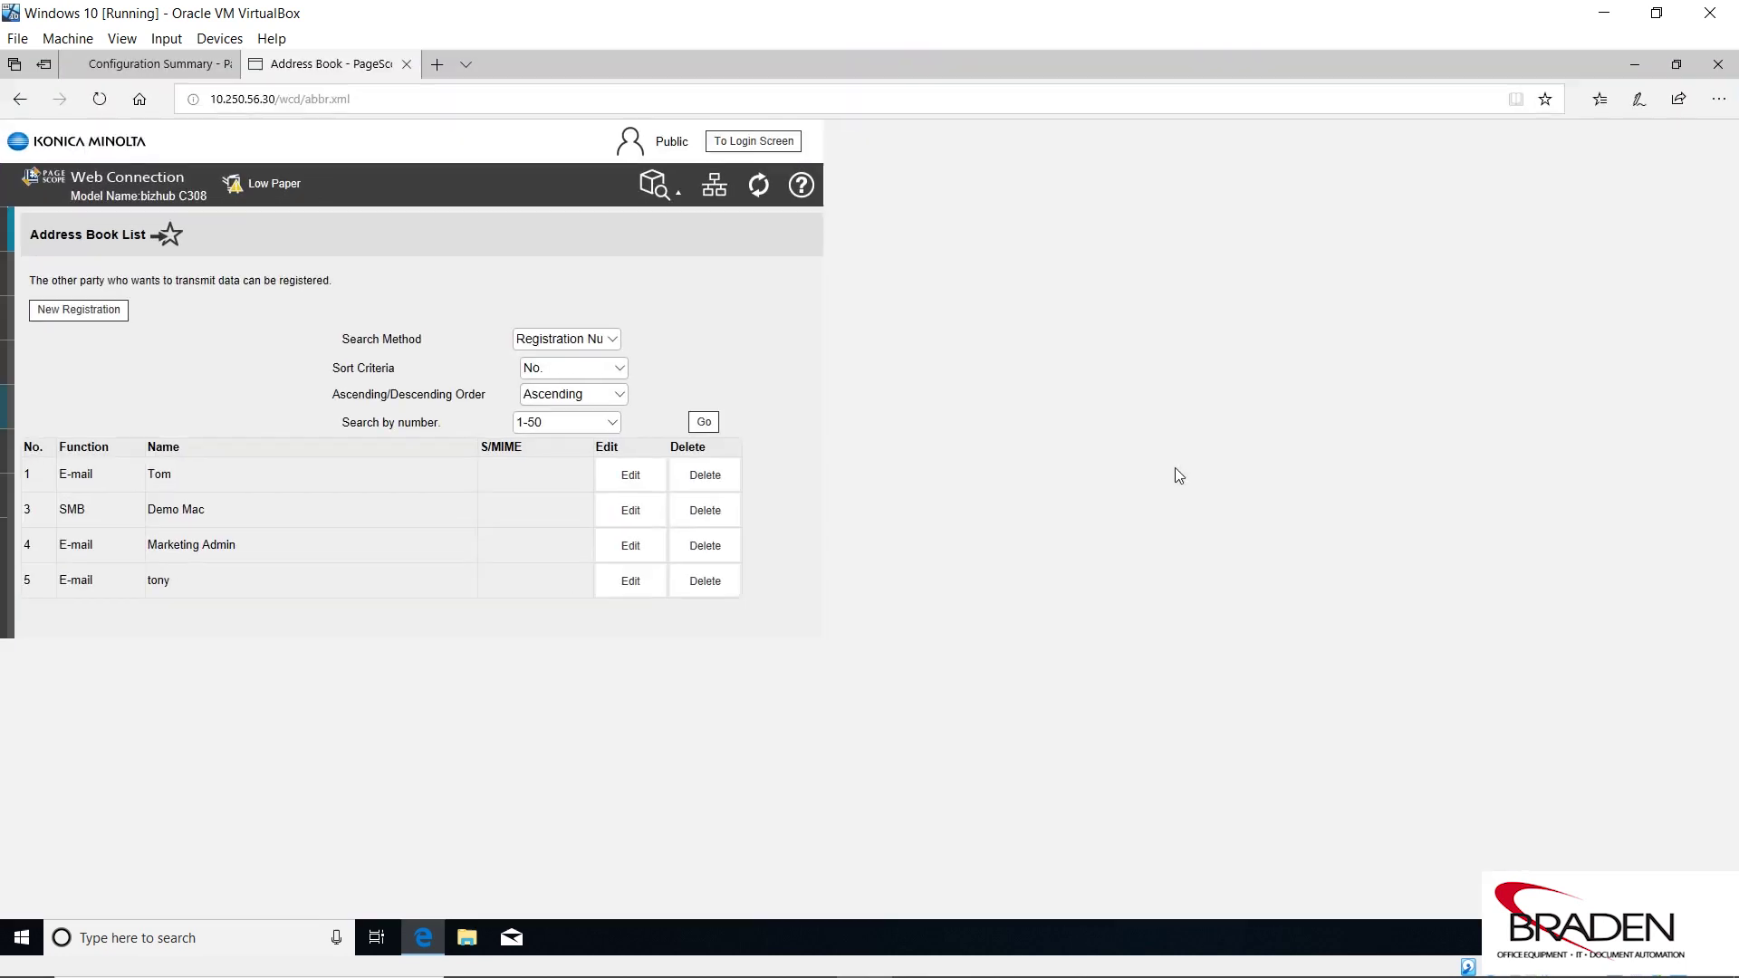
left_click(101, 107)
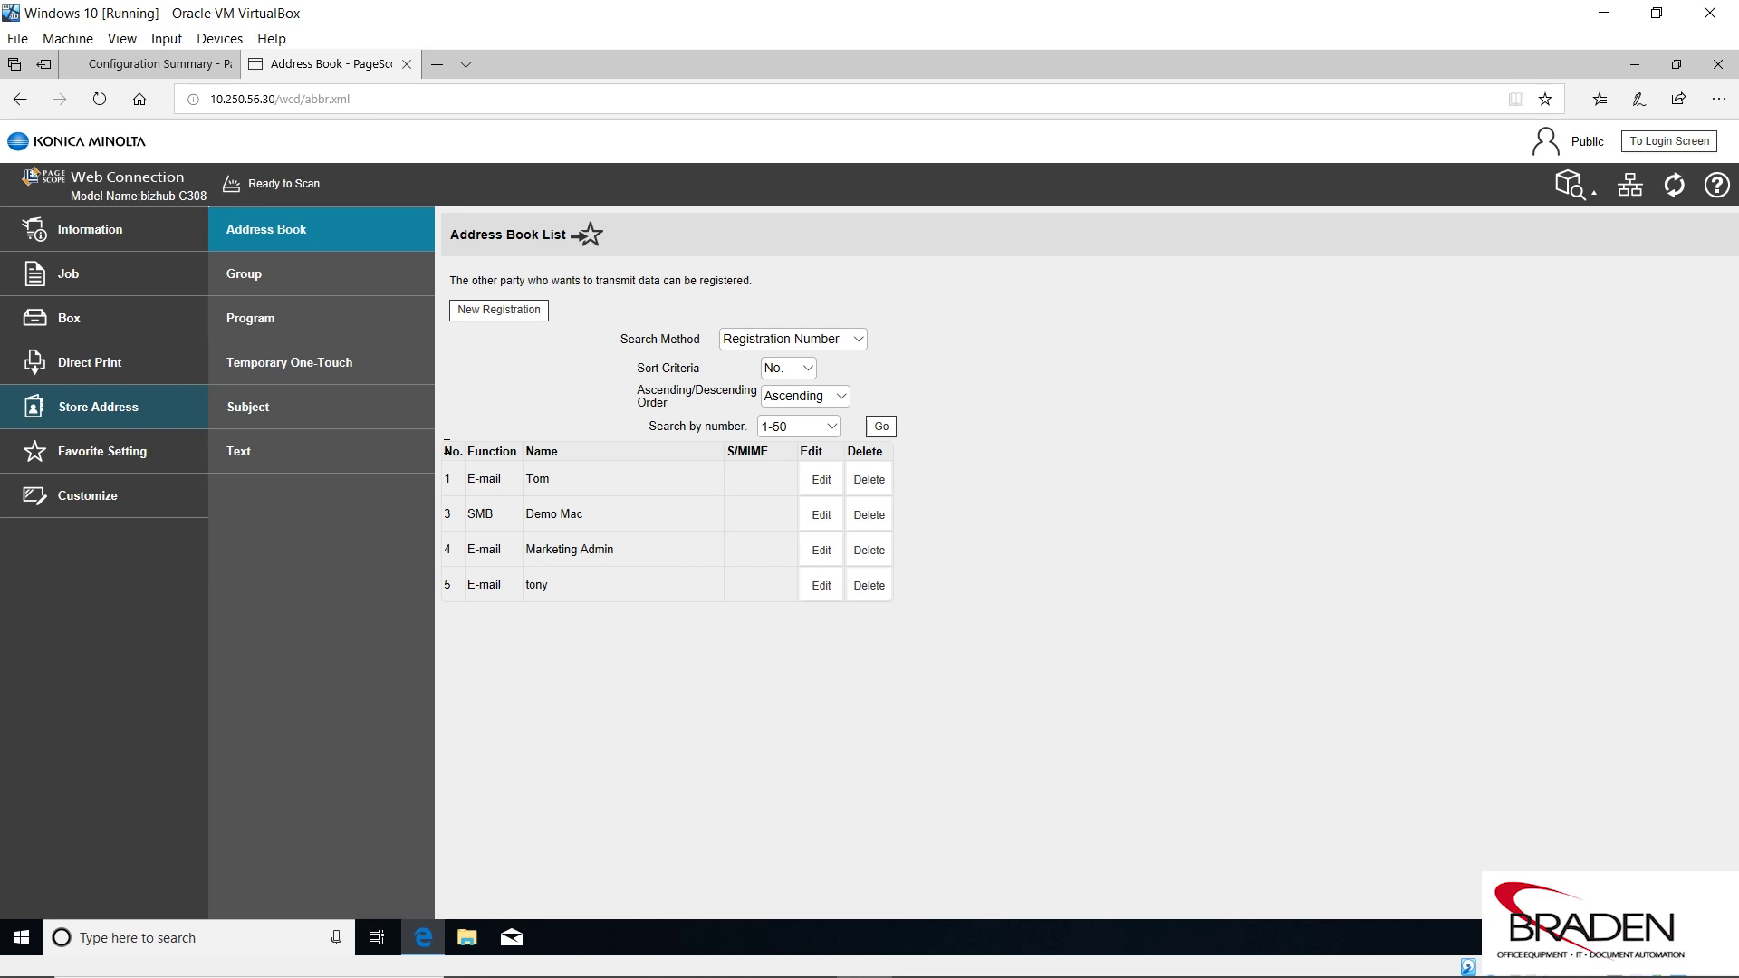
left_click(1674, 65)
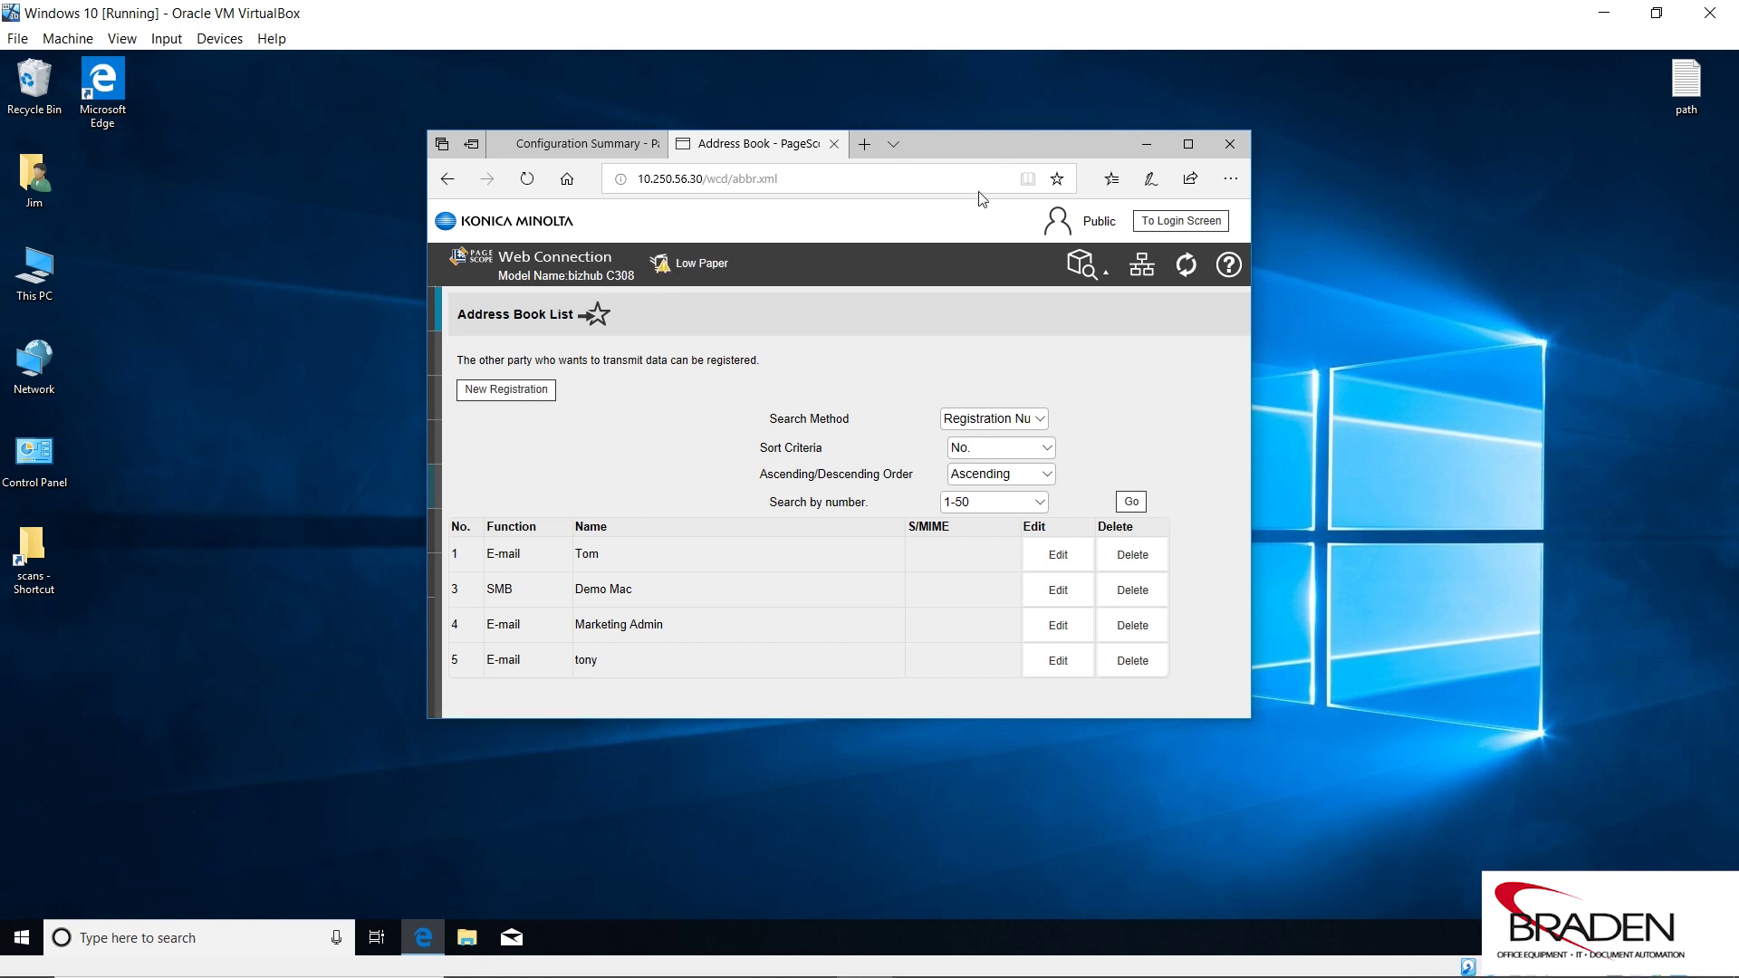
left_click_drag(1007, 150, 927, 257)
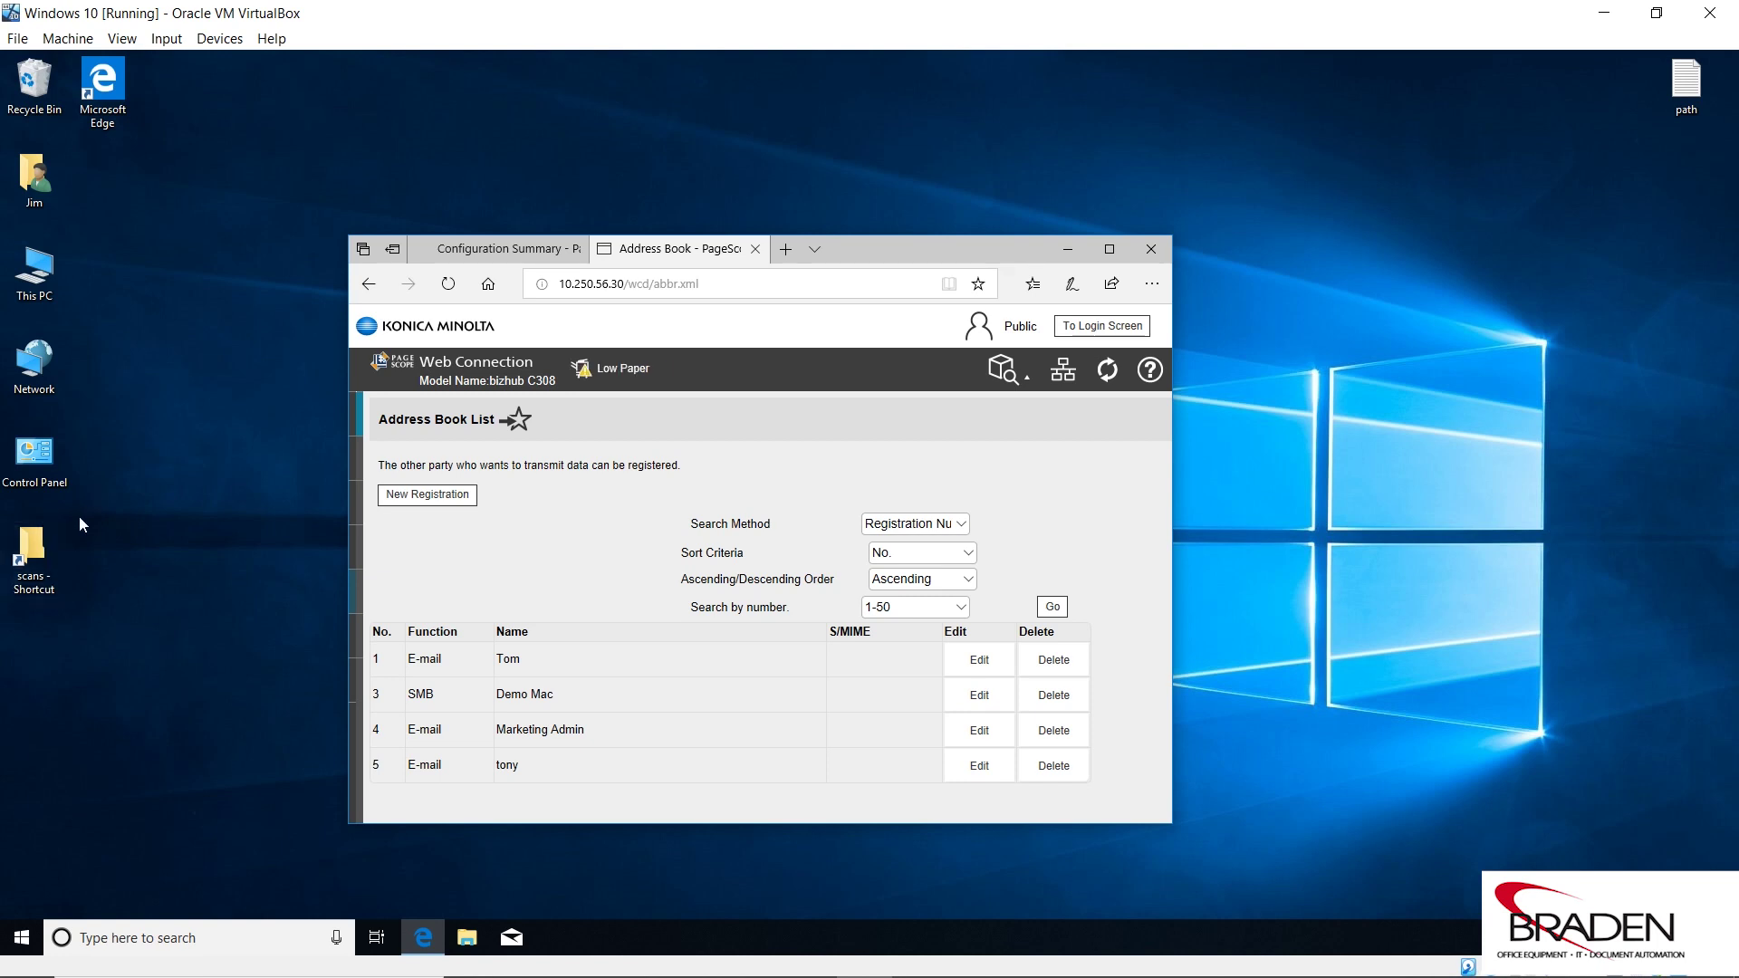
Add 'copier copier' and 'anonymous anonymous' lines below the IP address in the path note.
double_click(1682, 86)
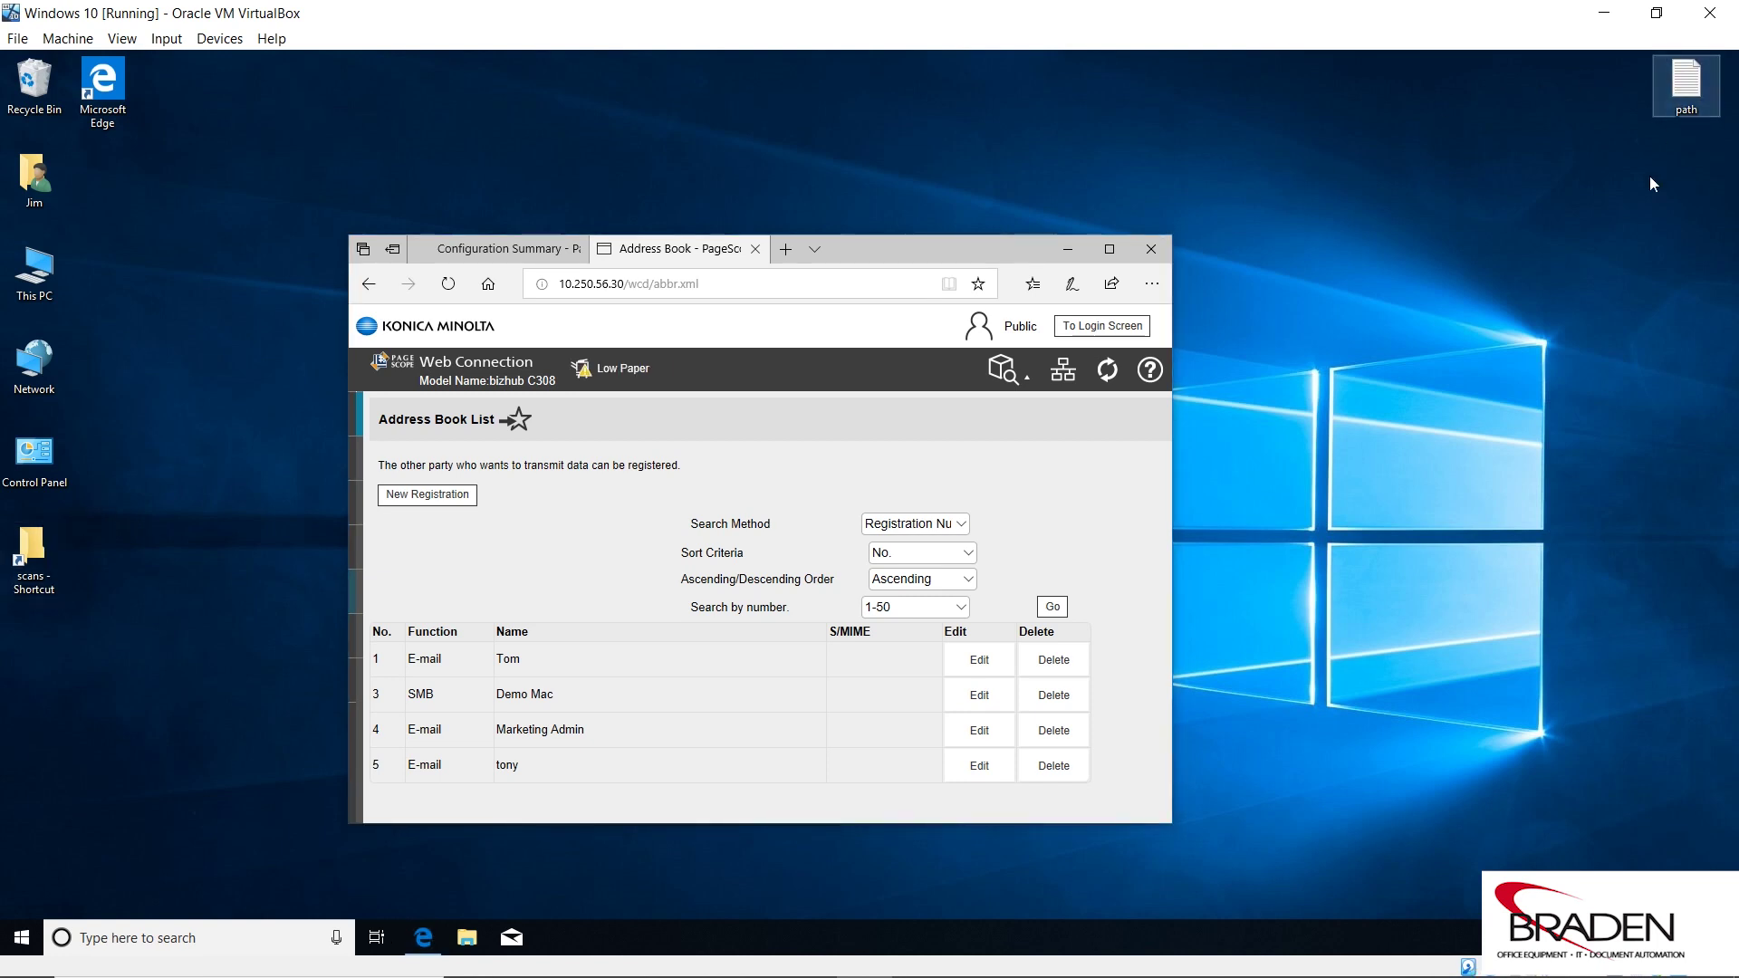
left_click_drag(1281, 231, 1532, 121)
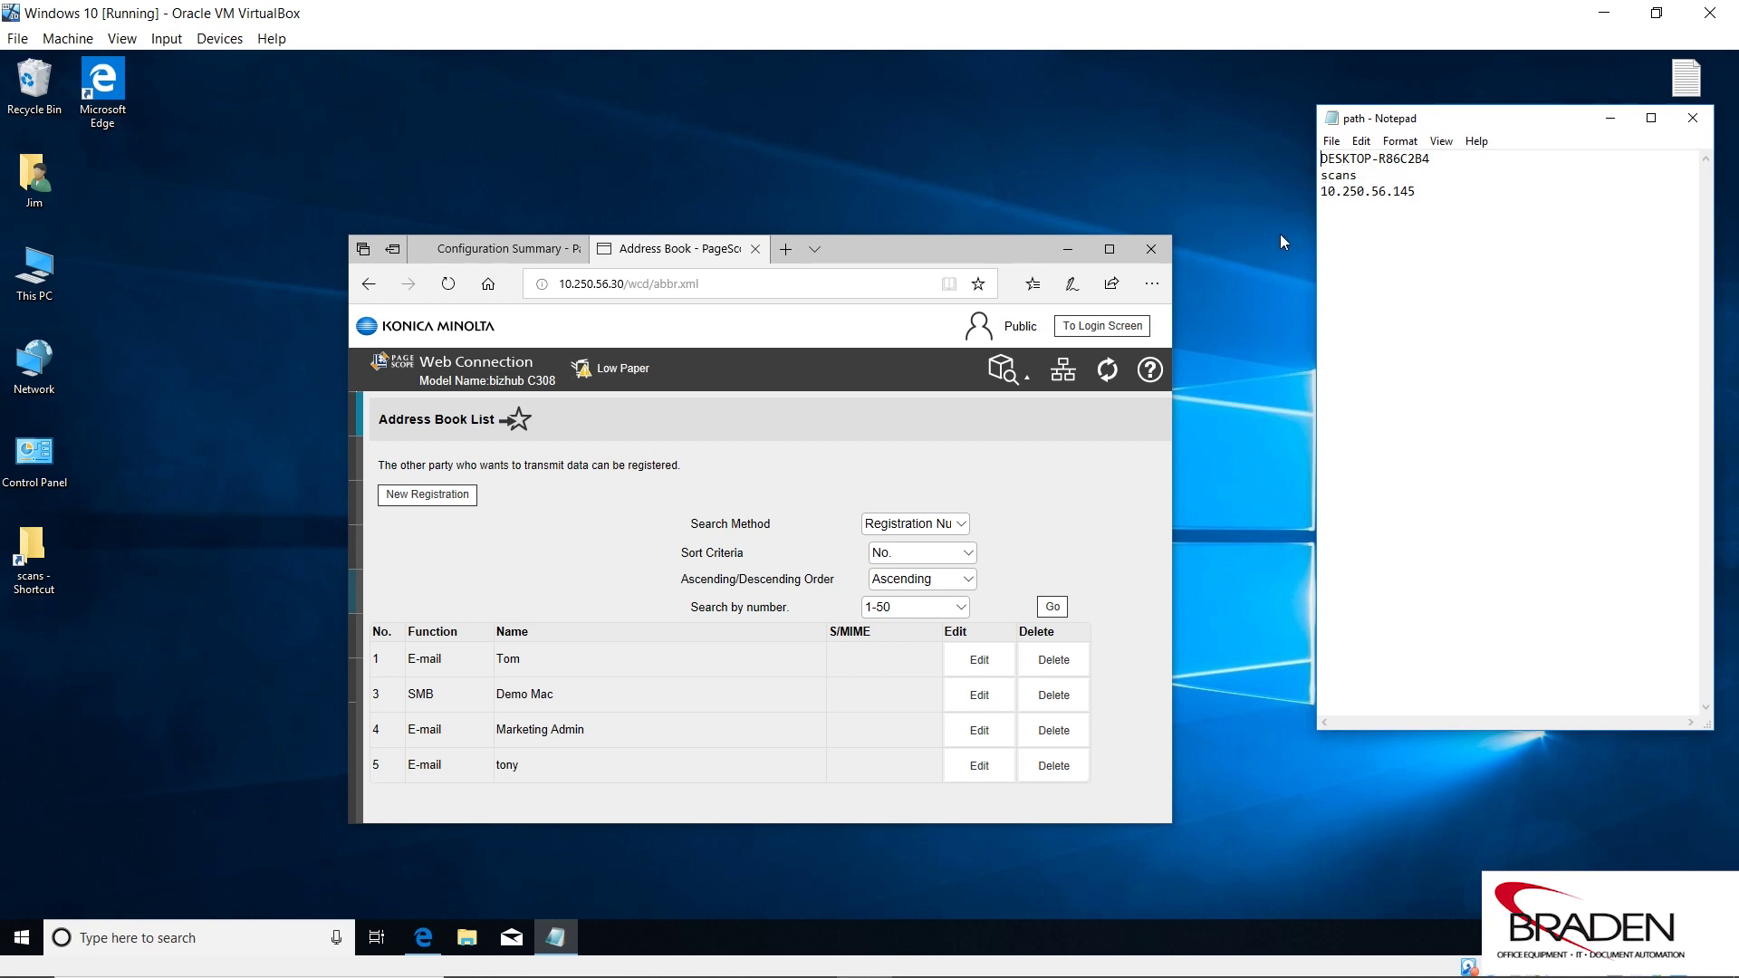
left_click(1446, 195)
key("Return")
key("Return")
type("copier copier")
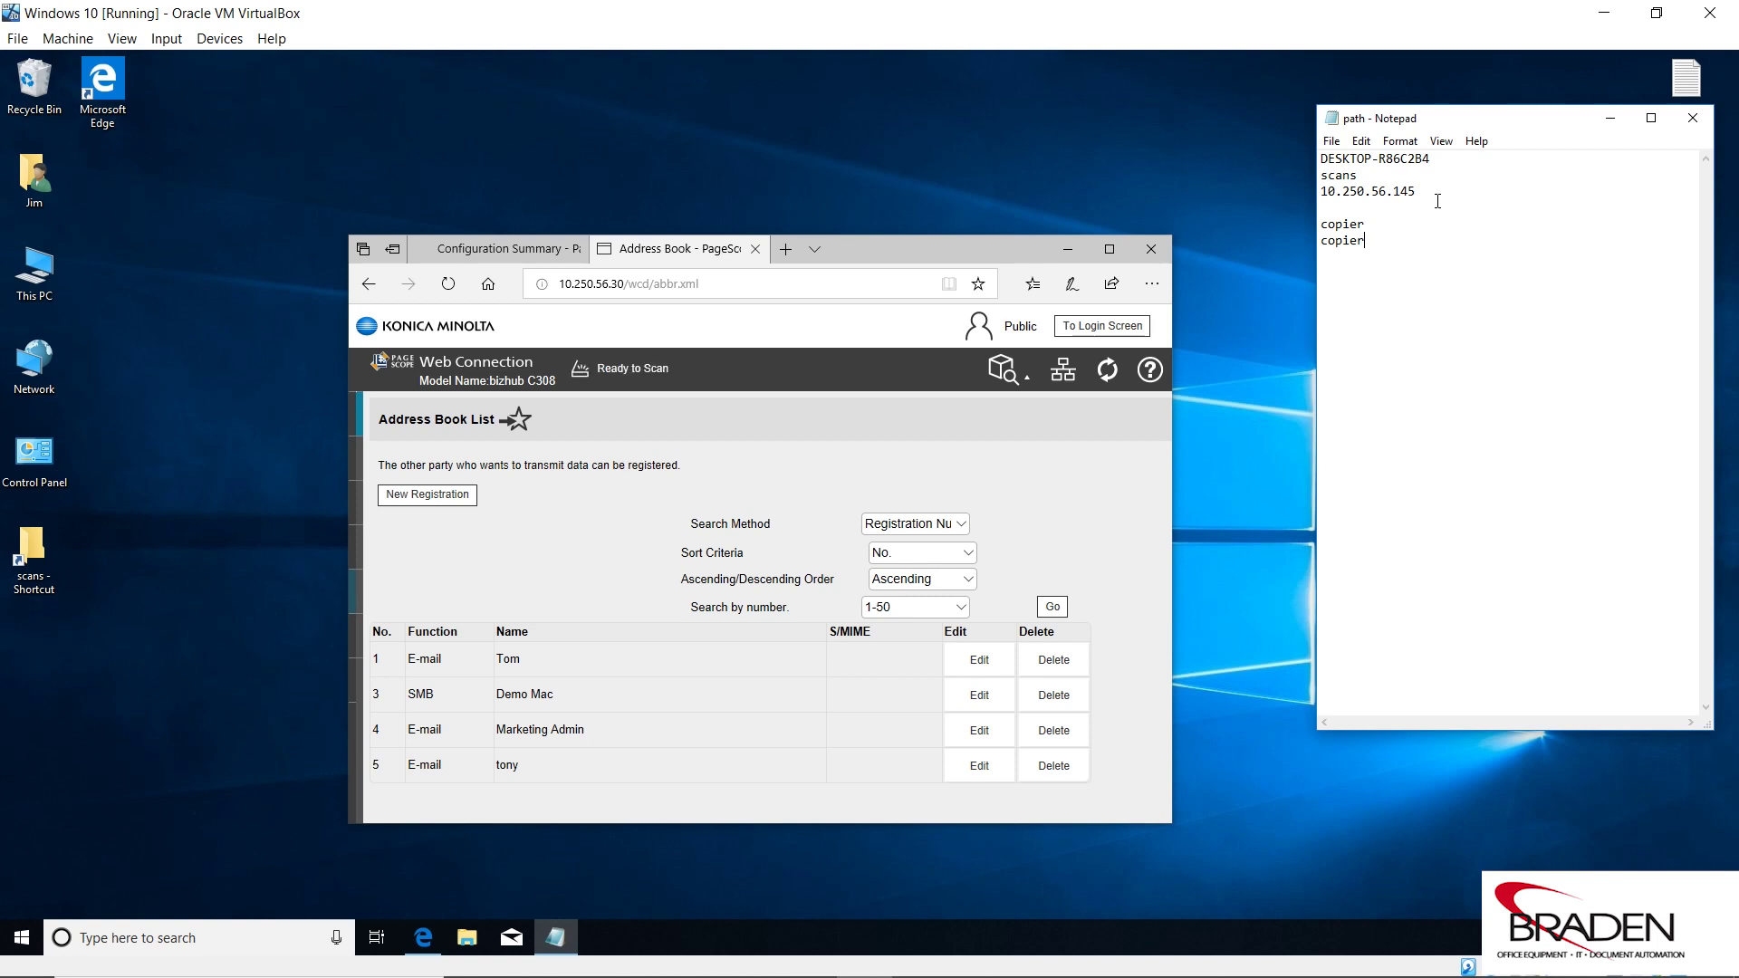
key("Return")
key("Return")
type("anonymous anon")
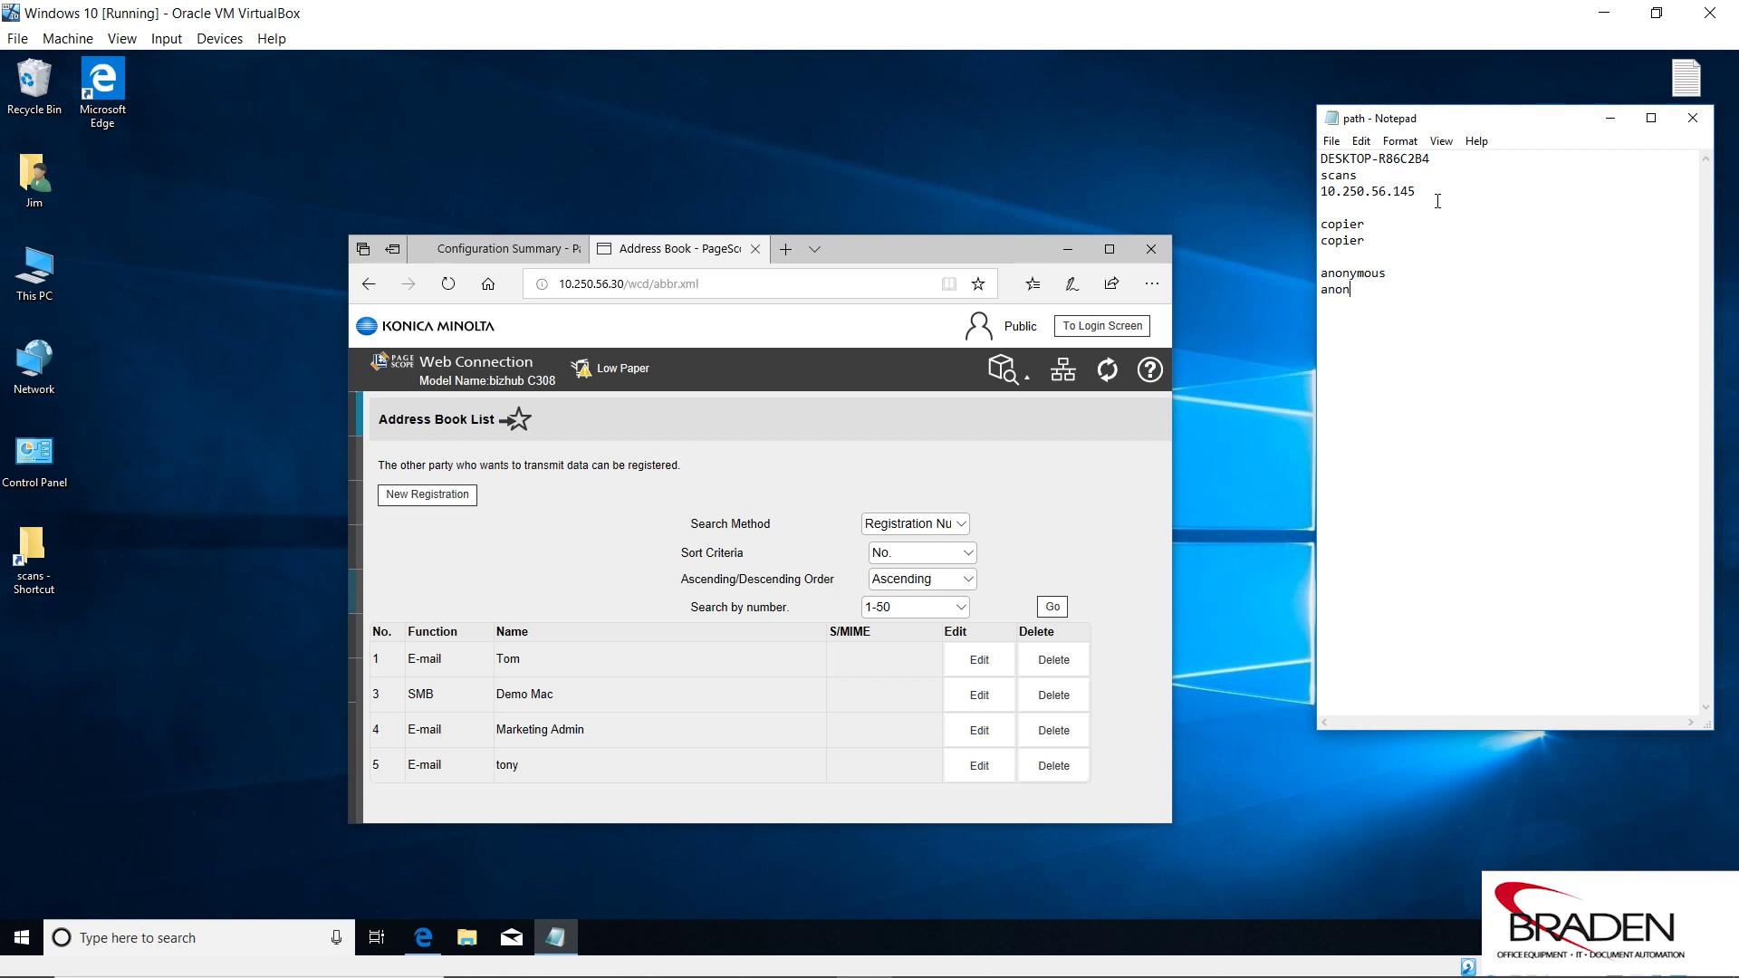
type("ymous")
left_click_drag(1524, 128, 1492, 174)
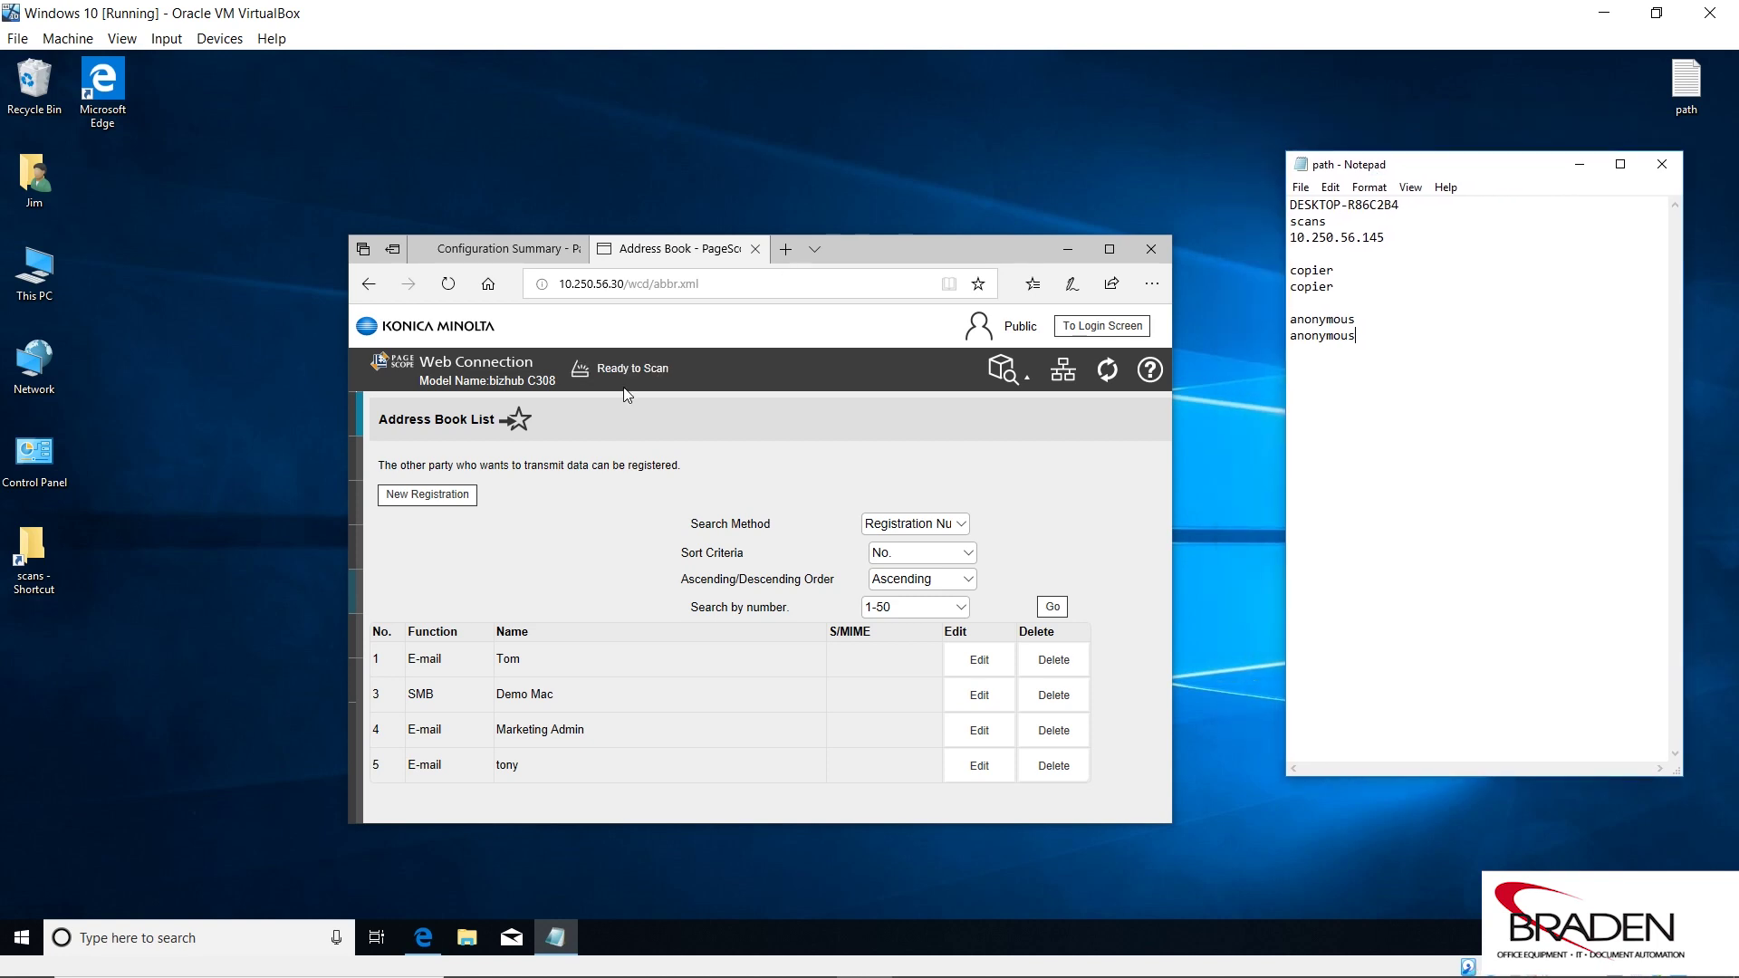
left_click_drag(345, 465, 151, 465)
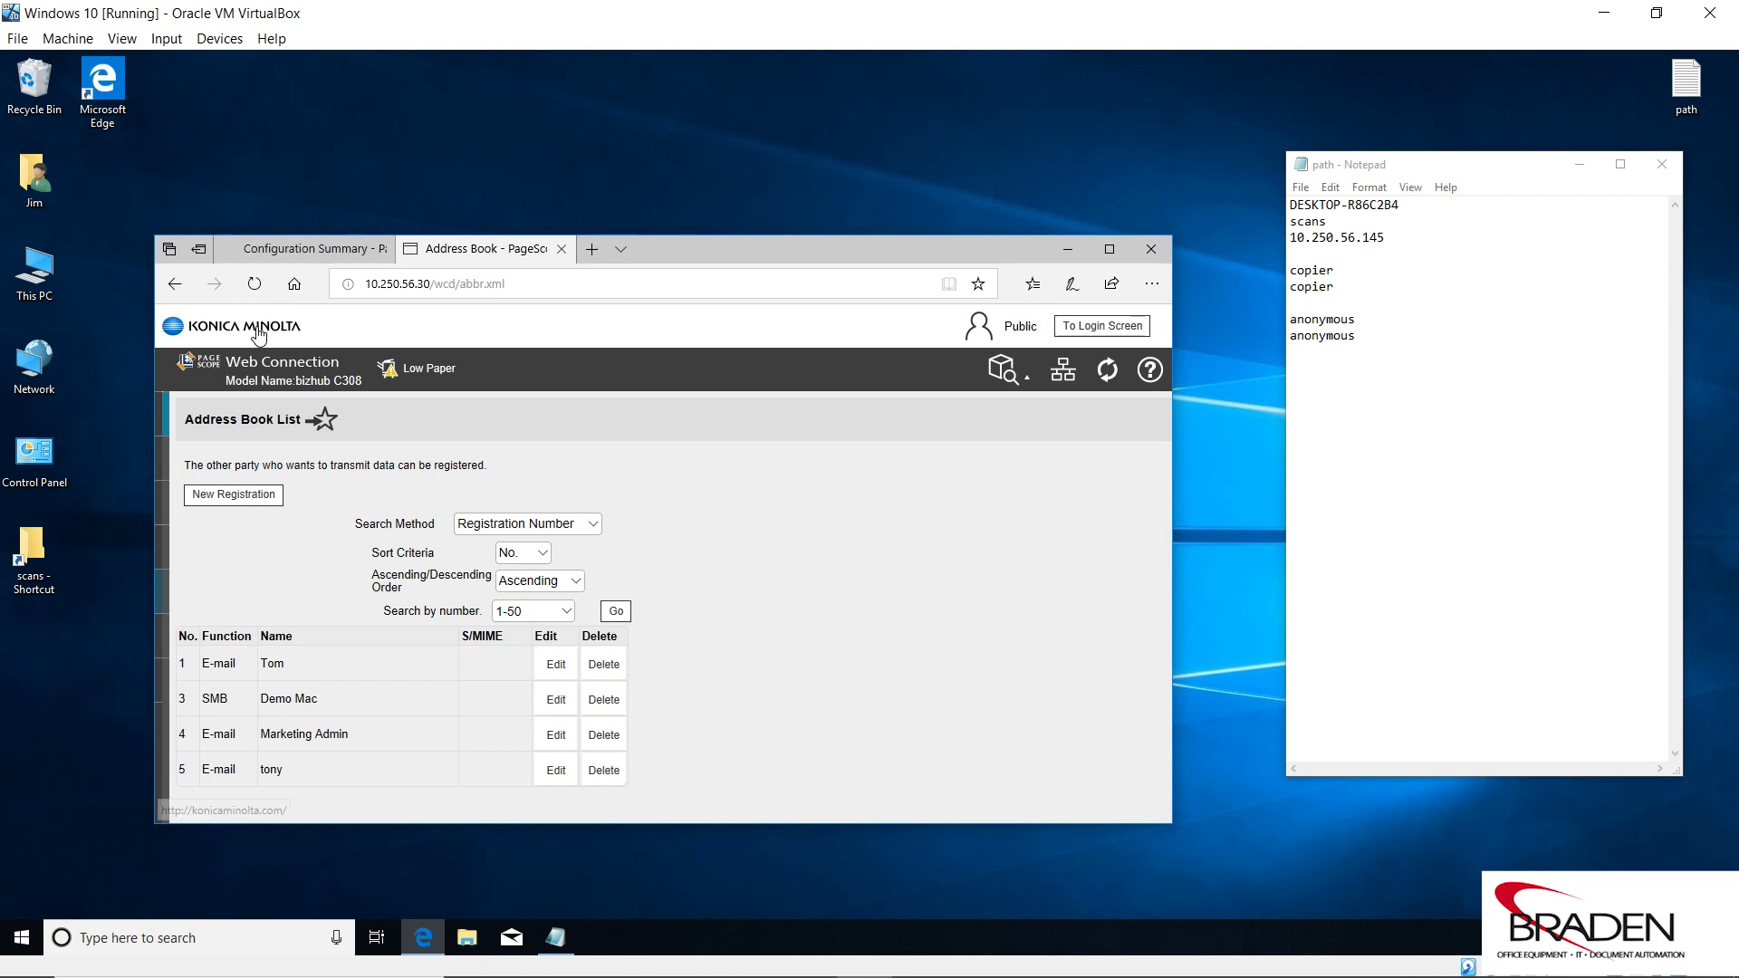
Refresh the Address Book List and start a New Registration.
left_click(254, 284)
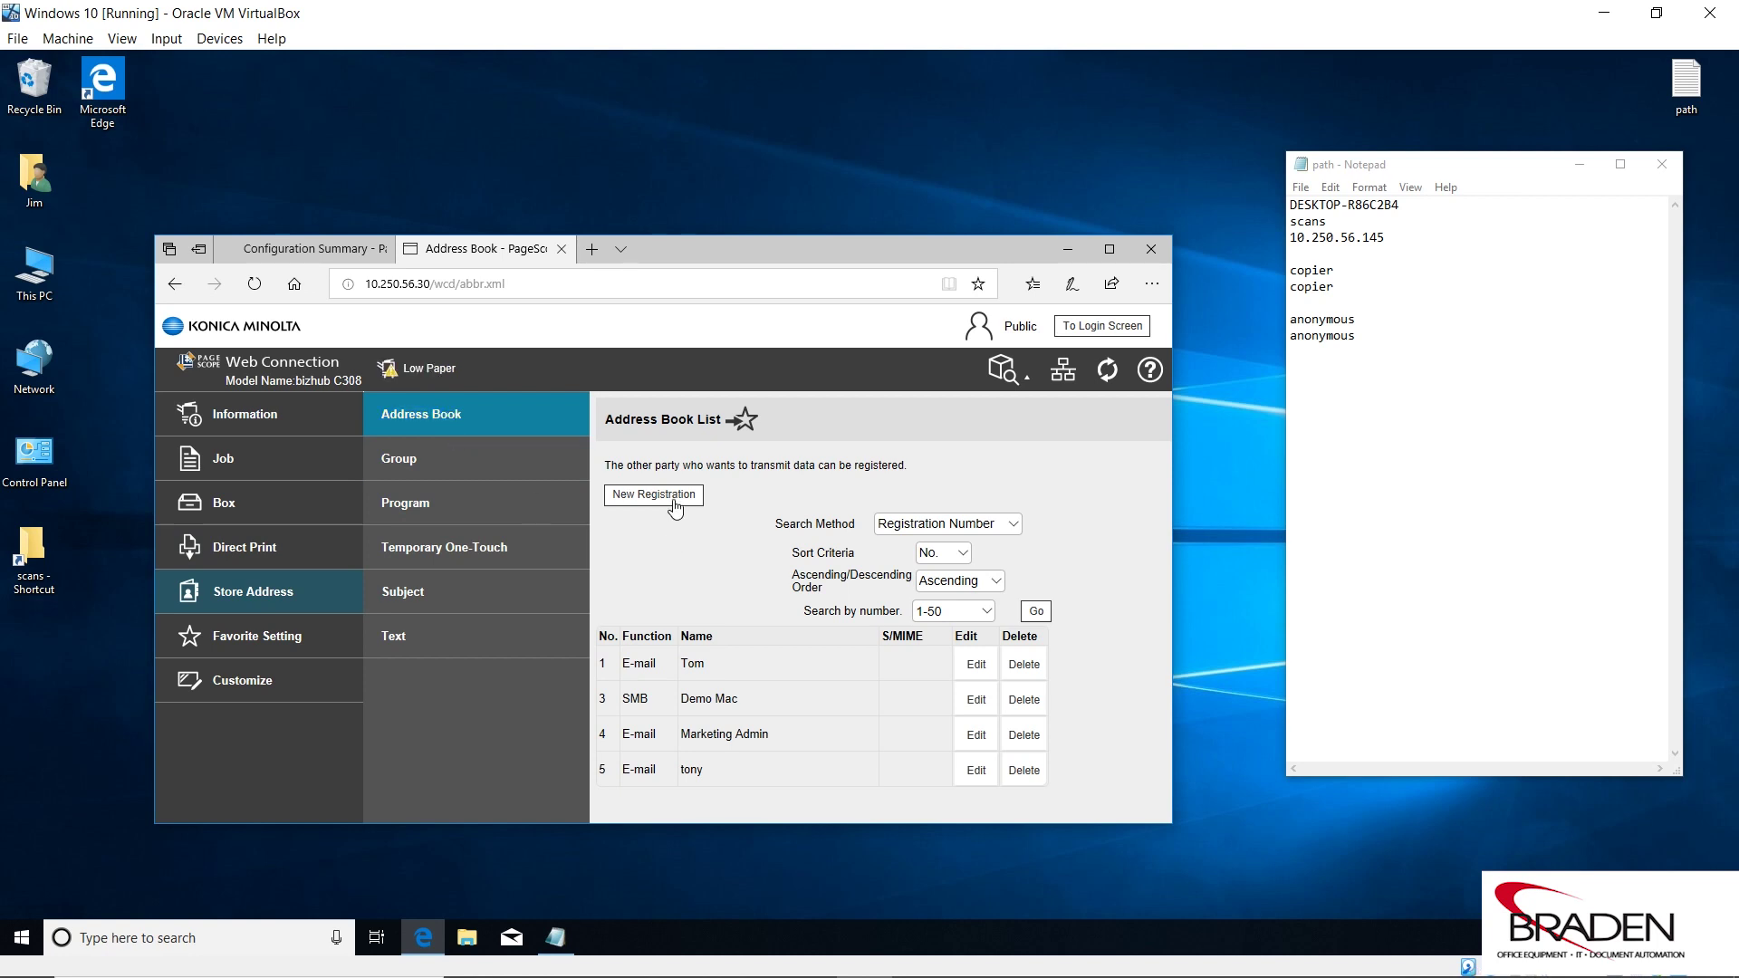
left_click(672, 500)
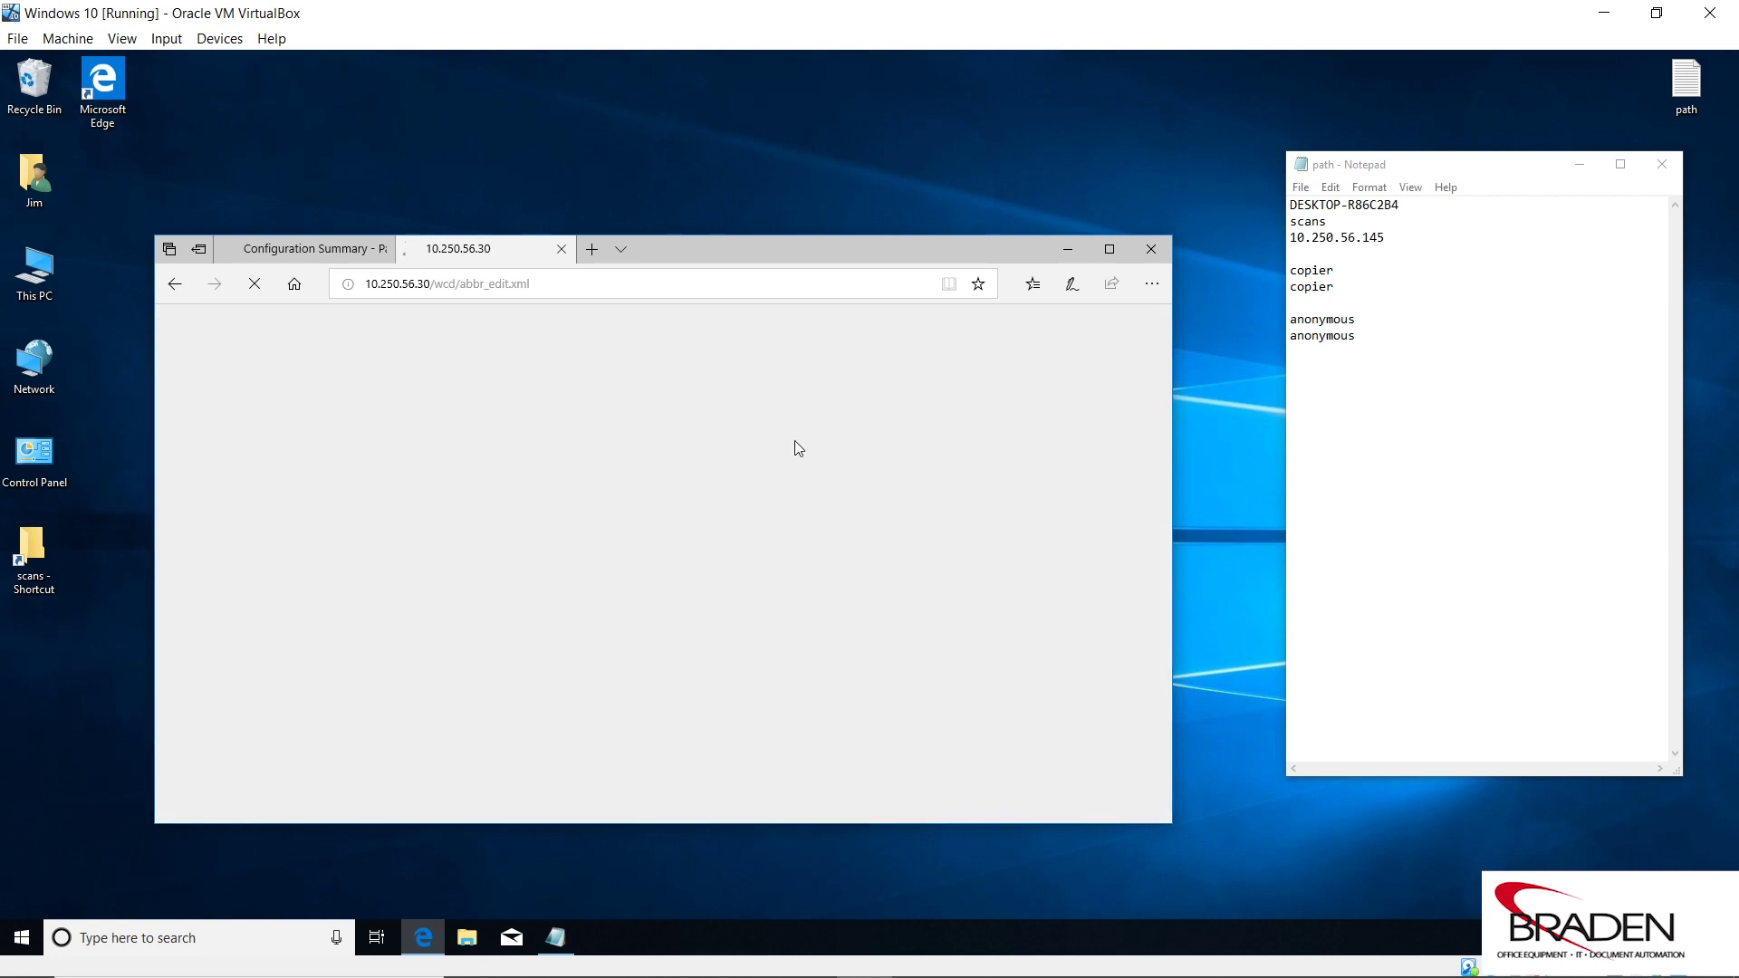
Make the new entry an SMB destination named 'Jims SMB Scans', indexed JKL and marked Main.
left_click_drag(828, 253, 815, 195)
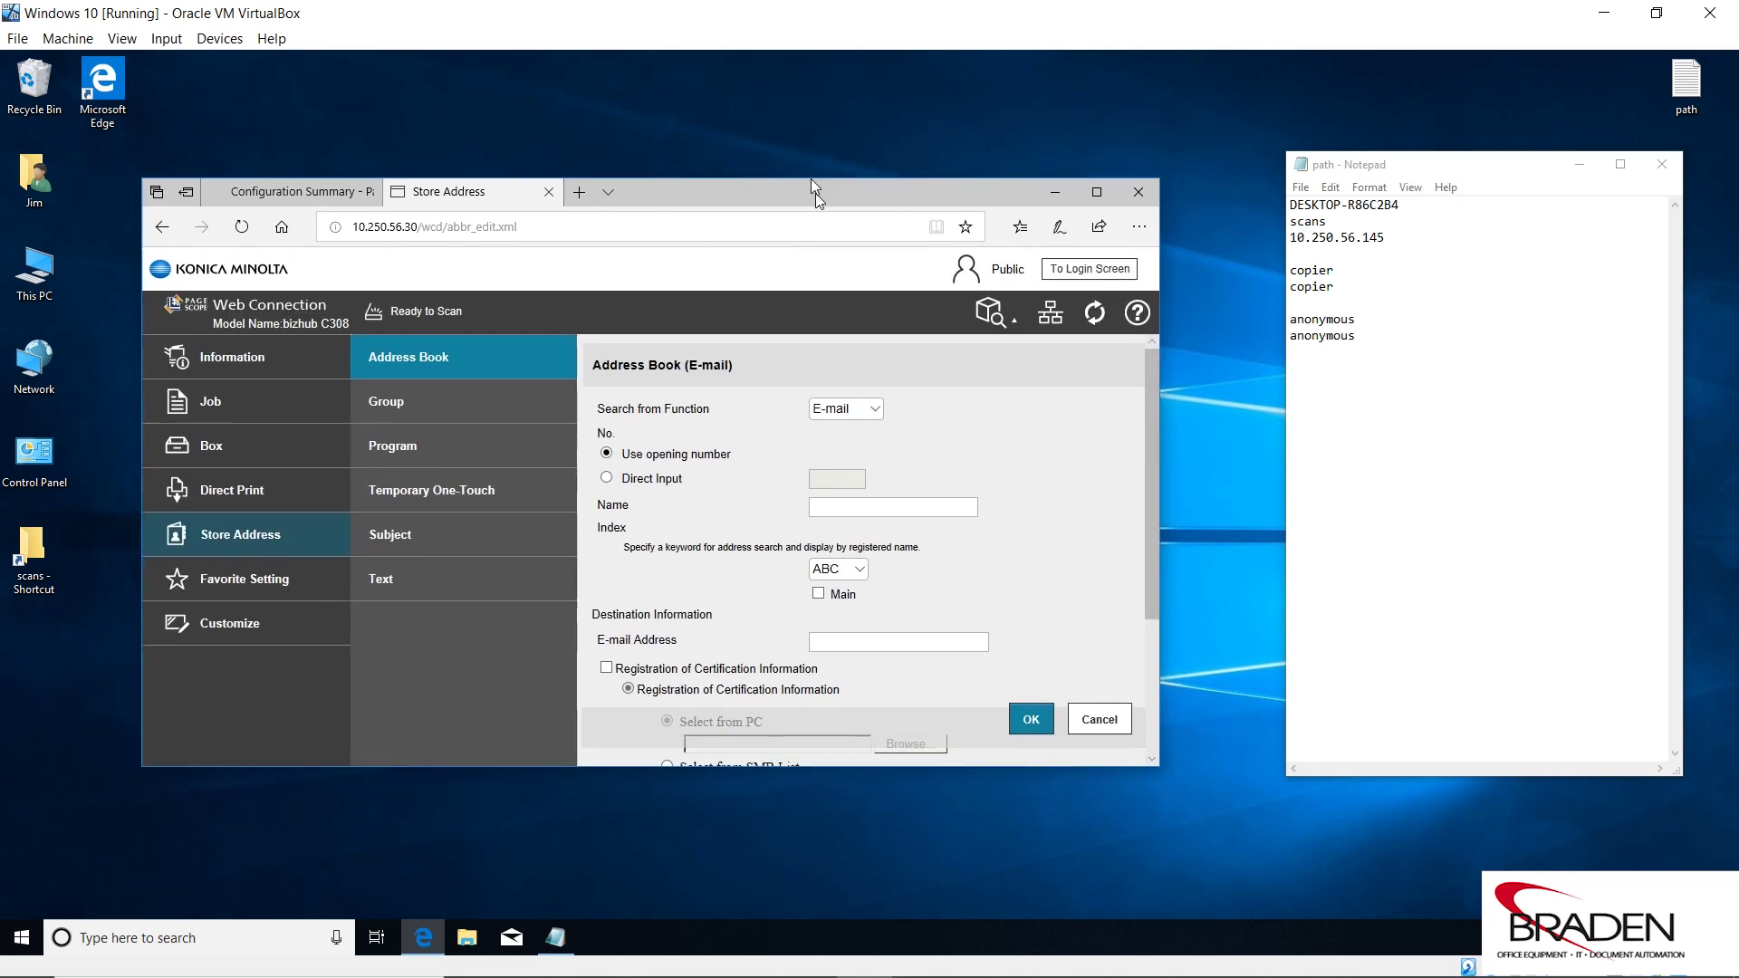
left_click(871, 391)
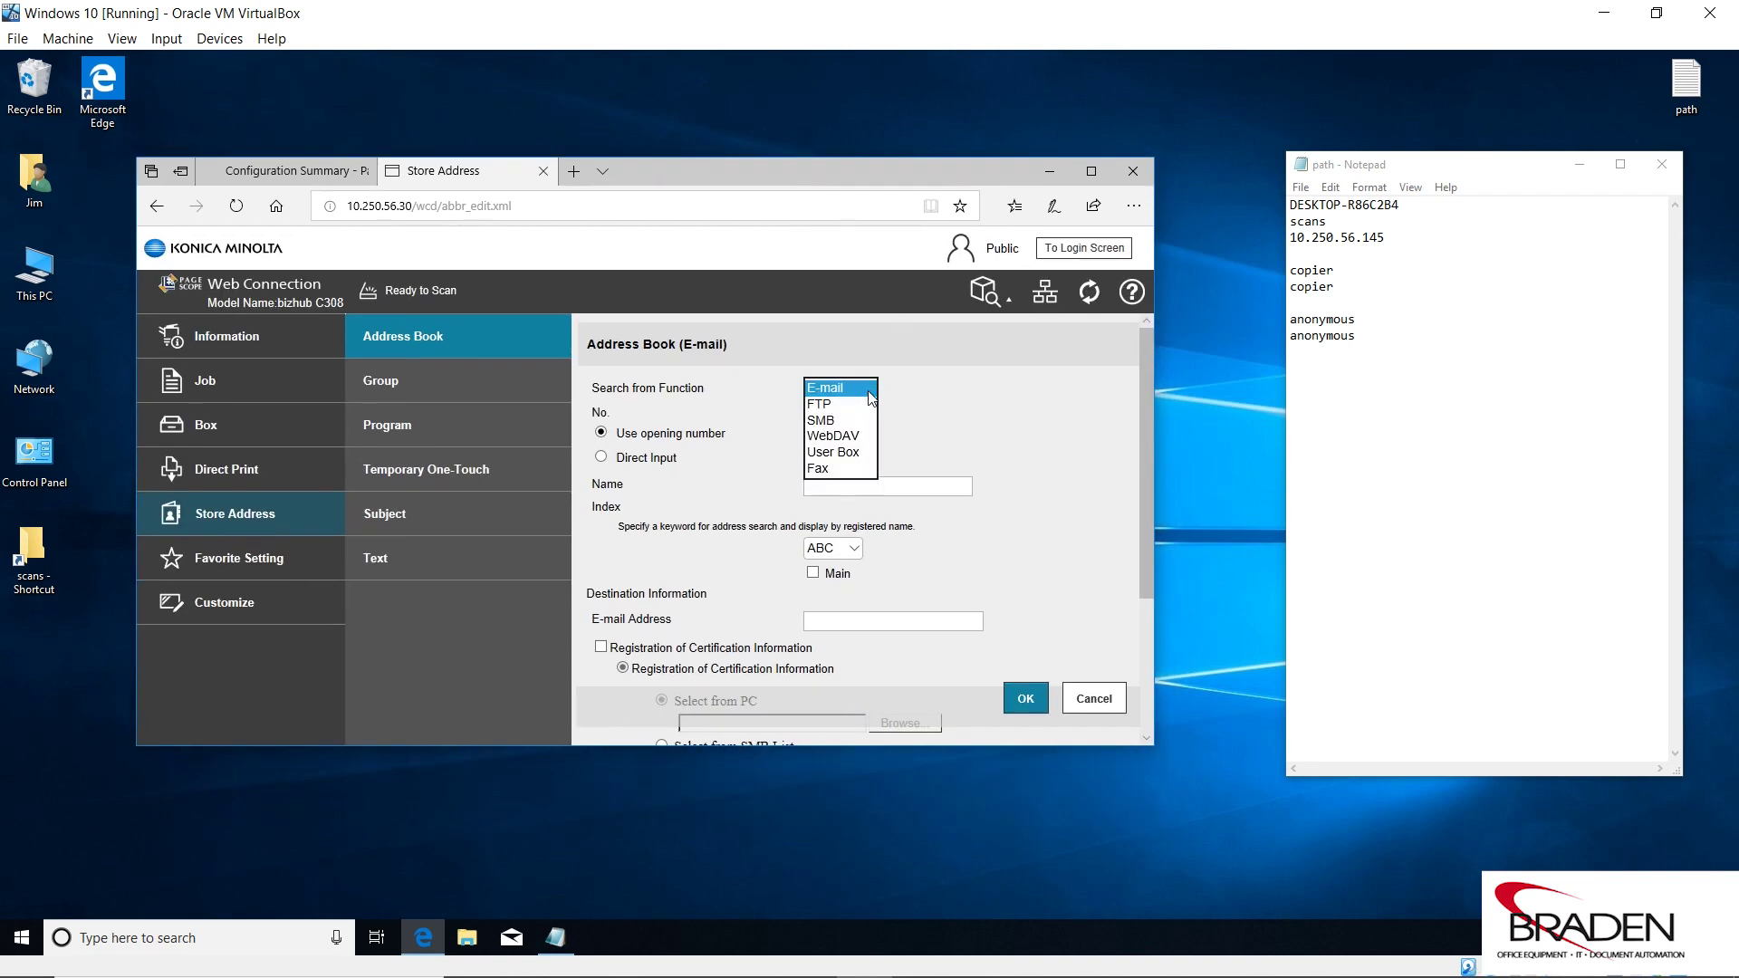
left_click(824, 424)
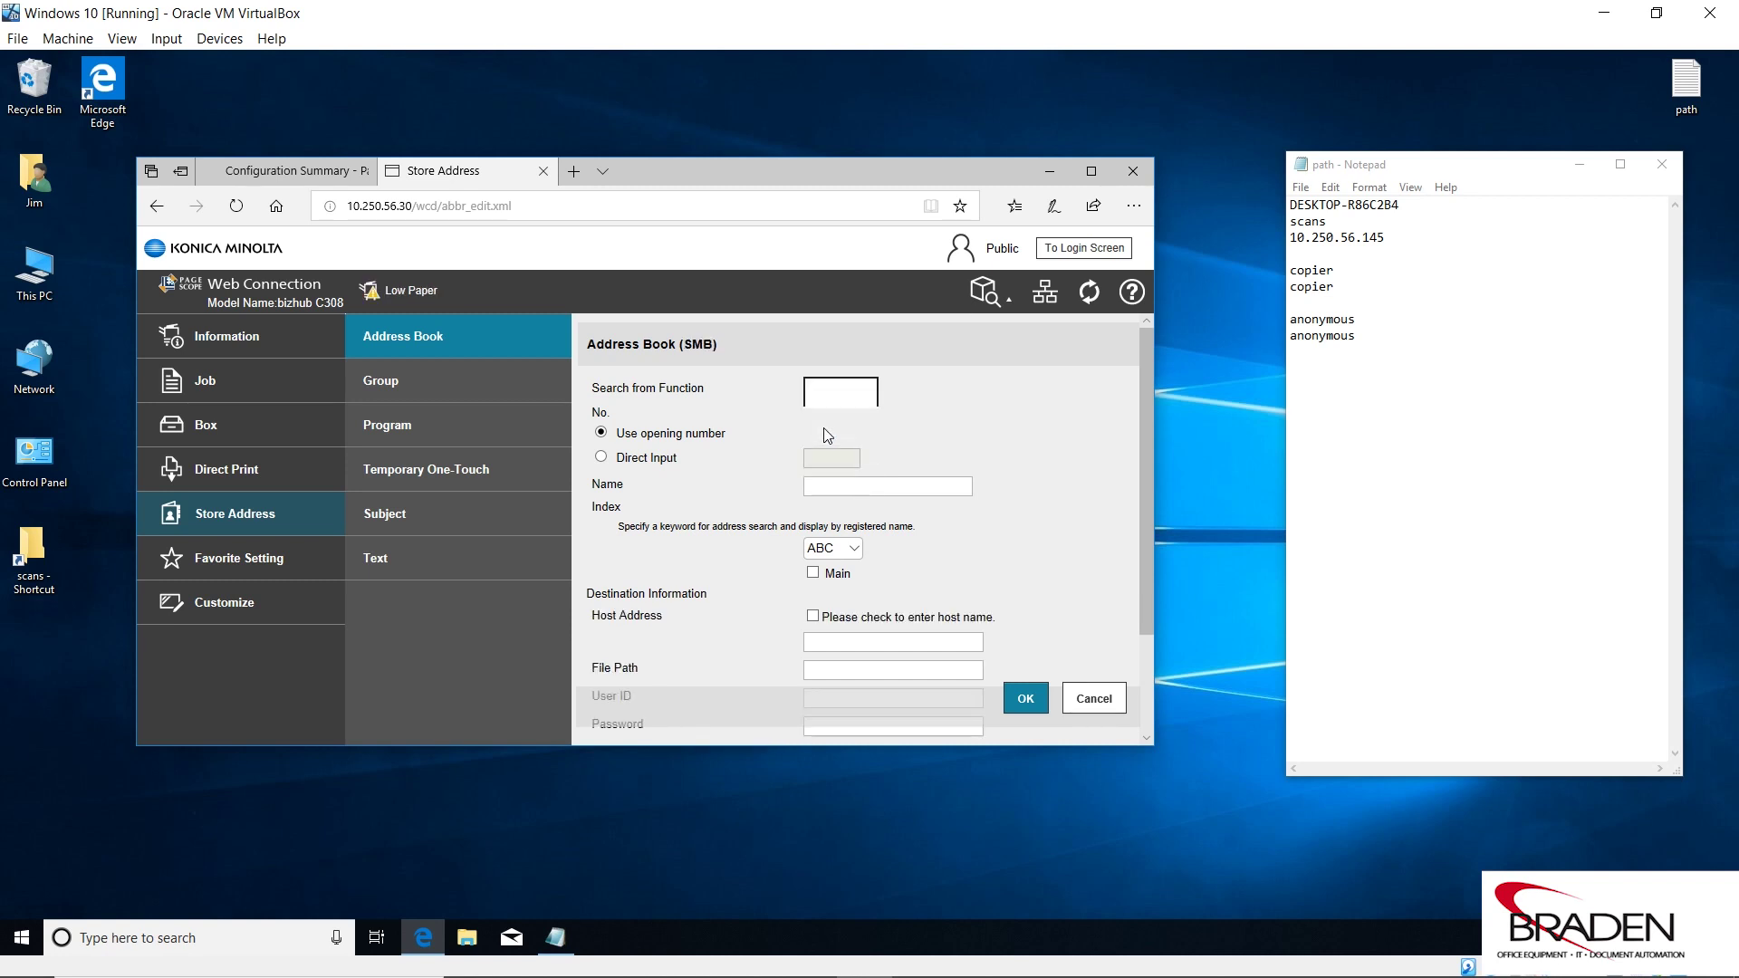
left_click(839, 484)
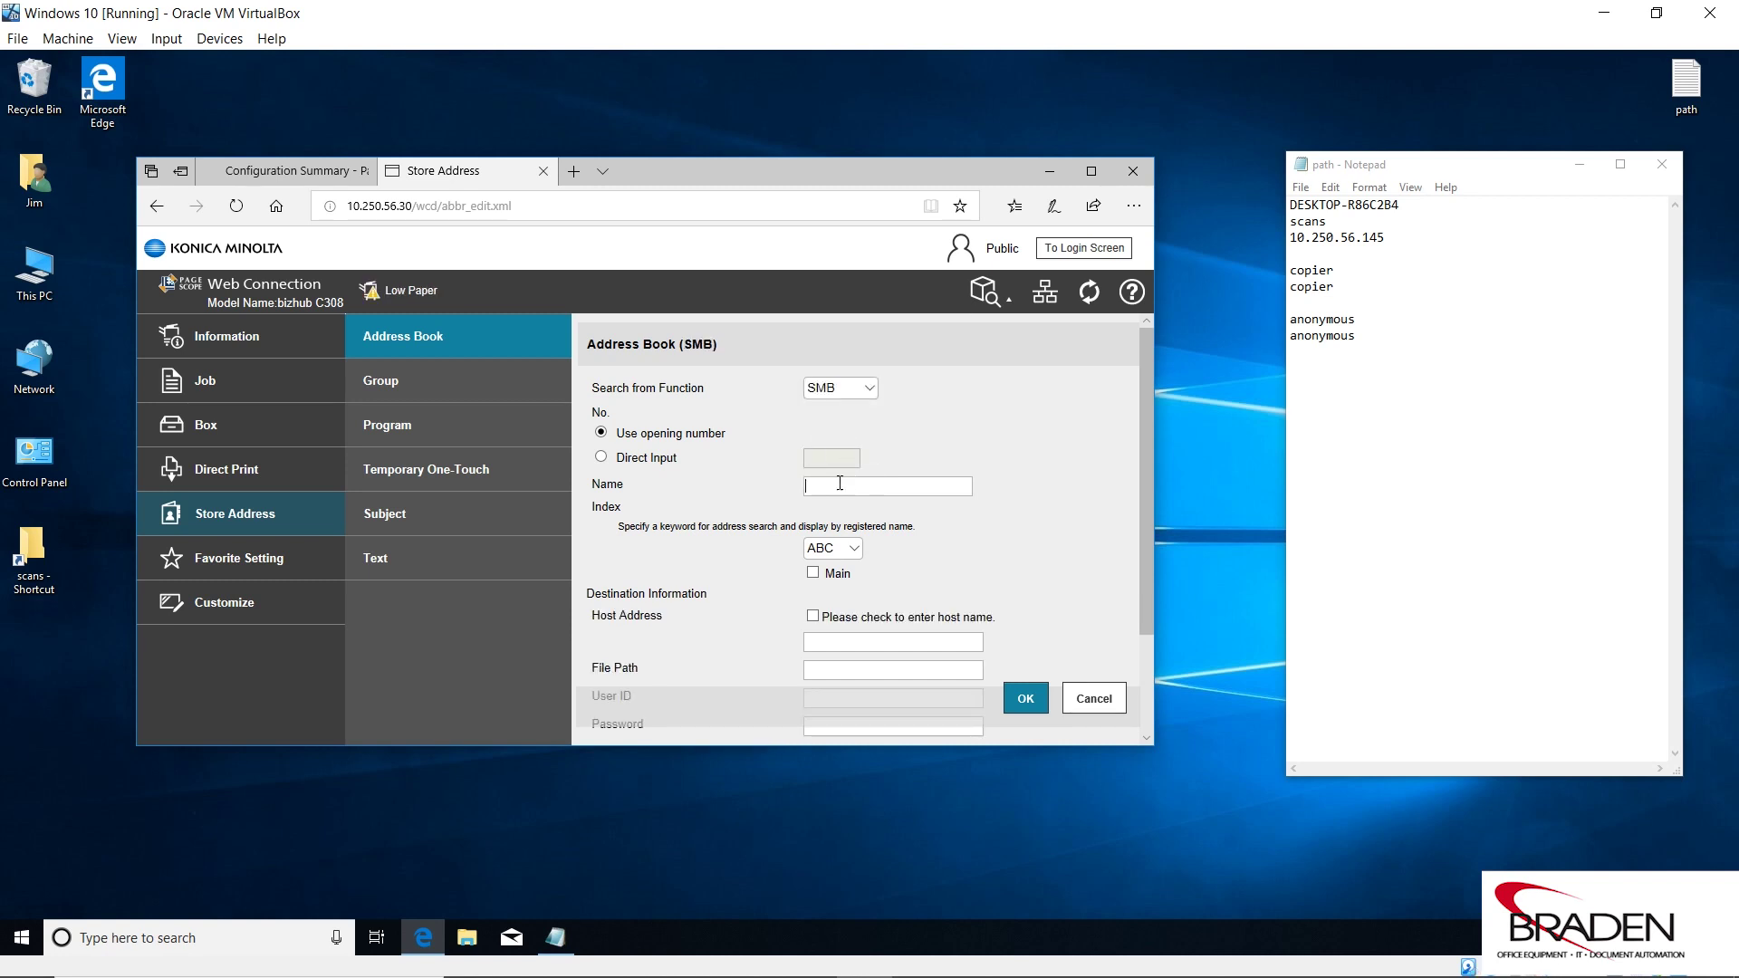
type("Jims SMB Scans")
left_click(856, 549)
left_click(858, 557)
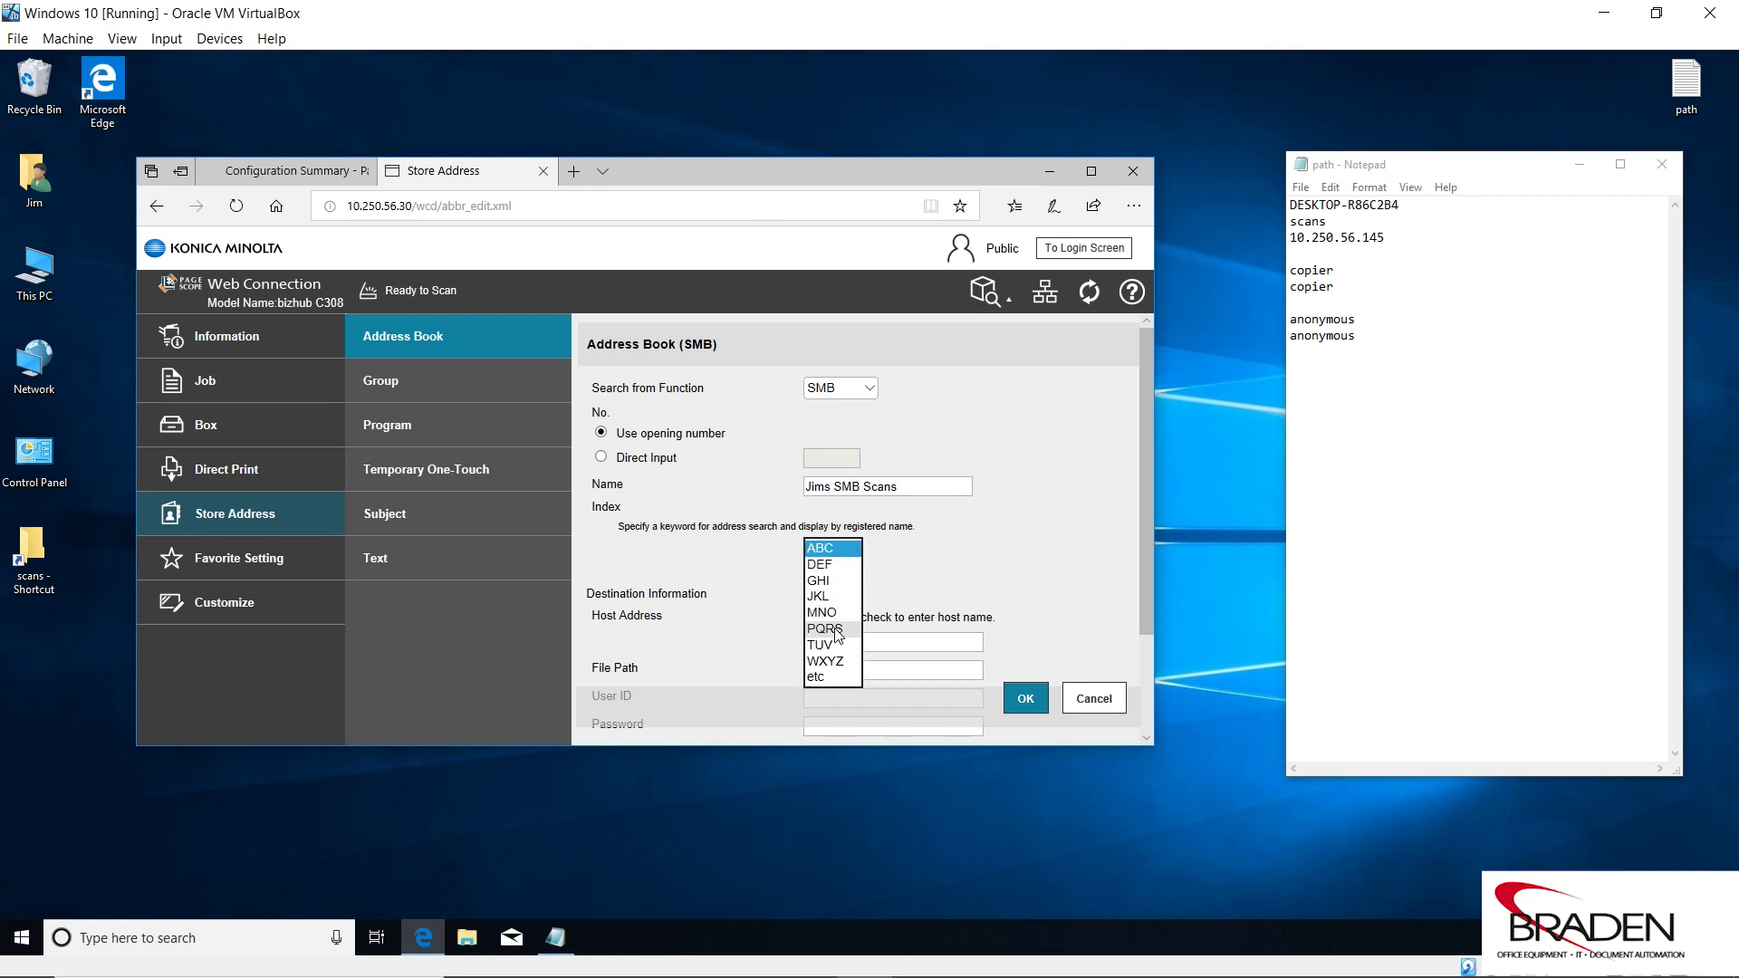
left_click(833, 593)
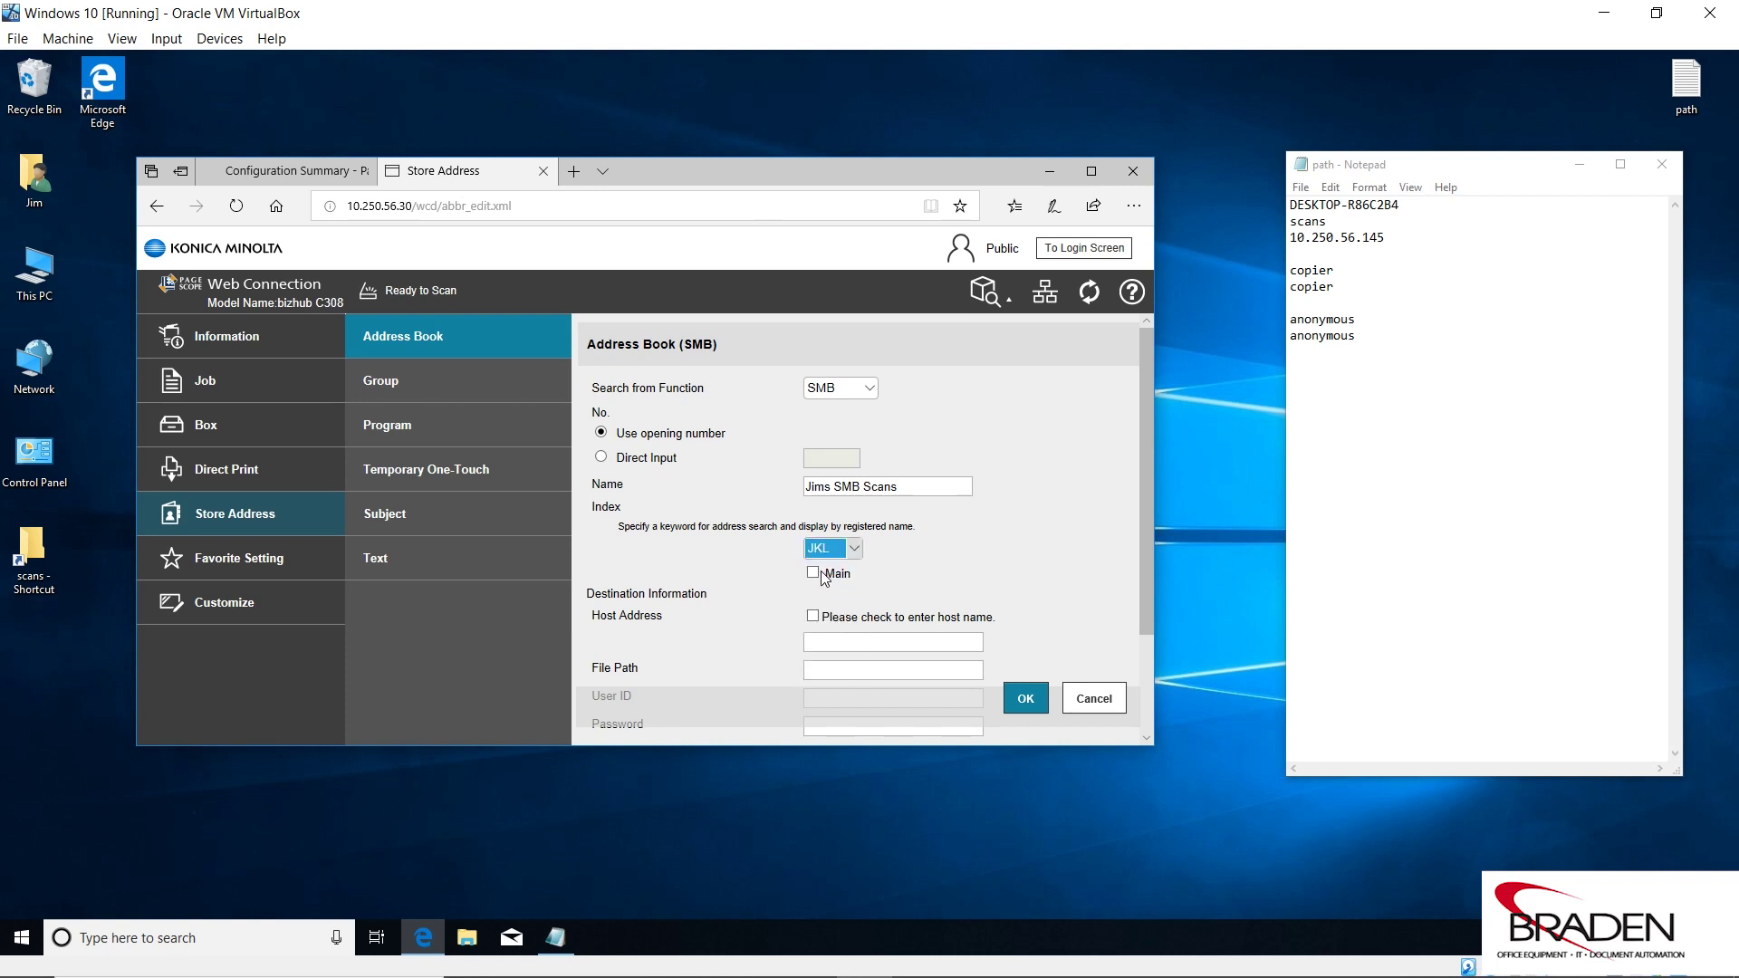
left_click(813, 573)
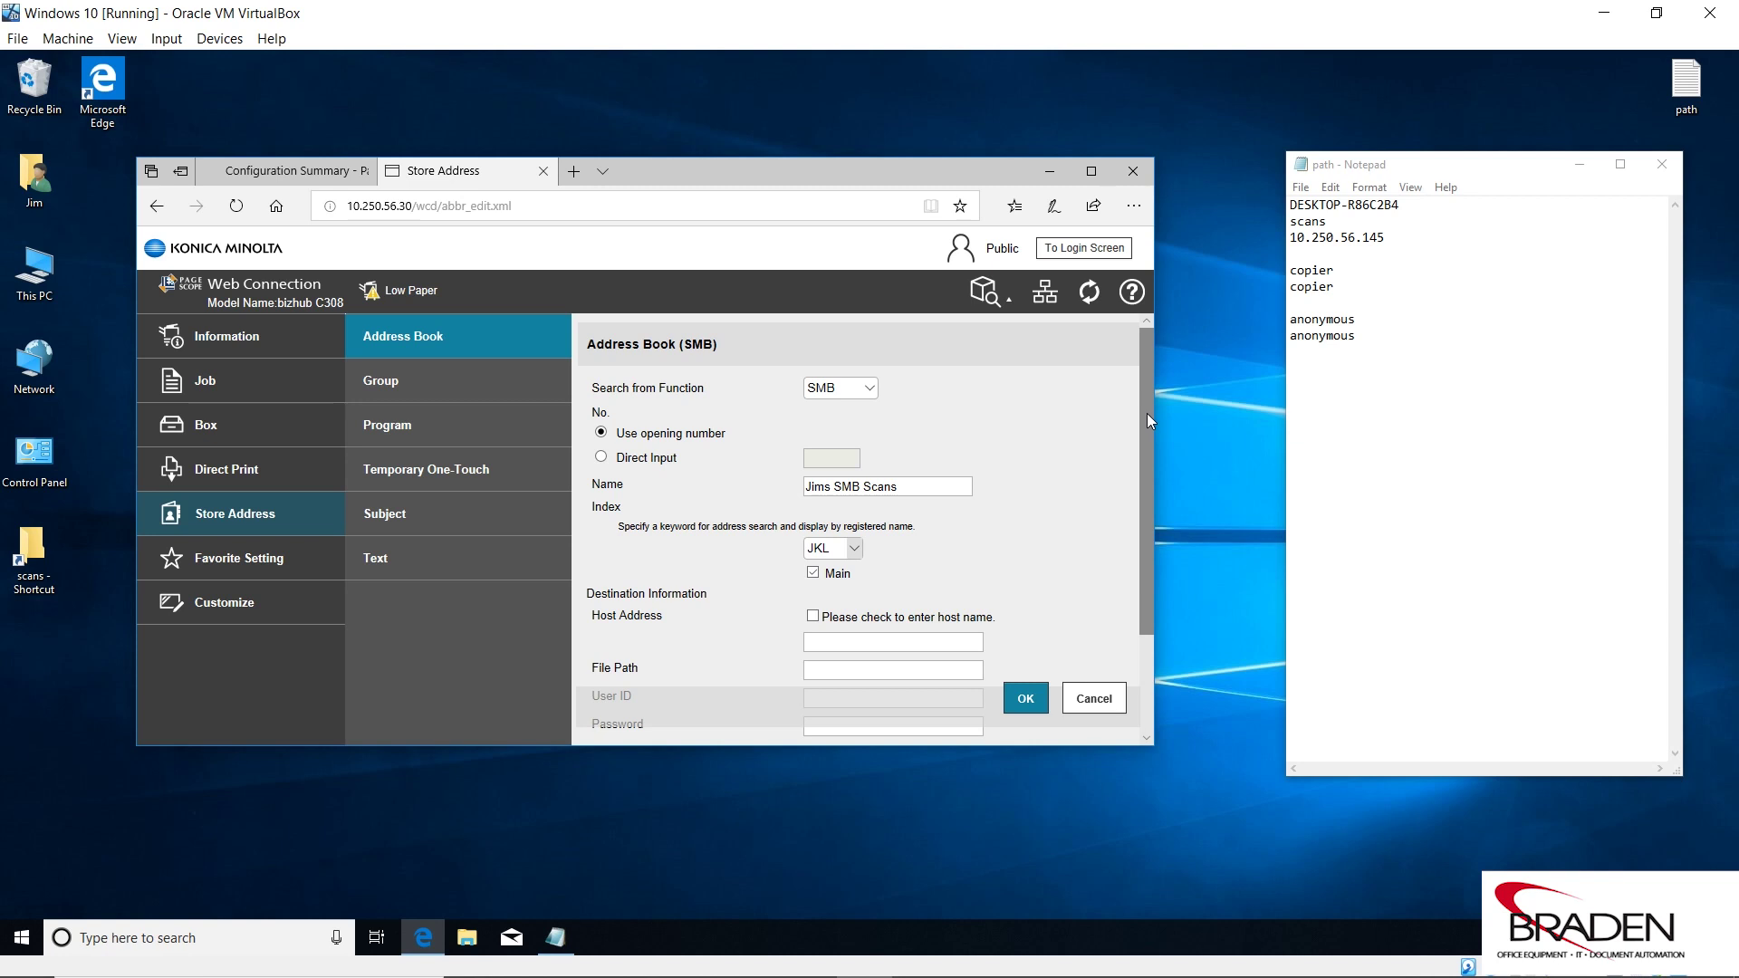
left_click_drag(1146, 413, 1138, 531)
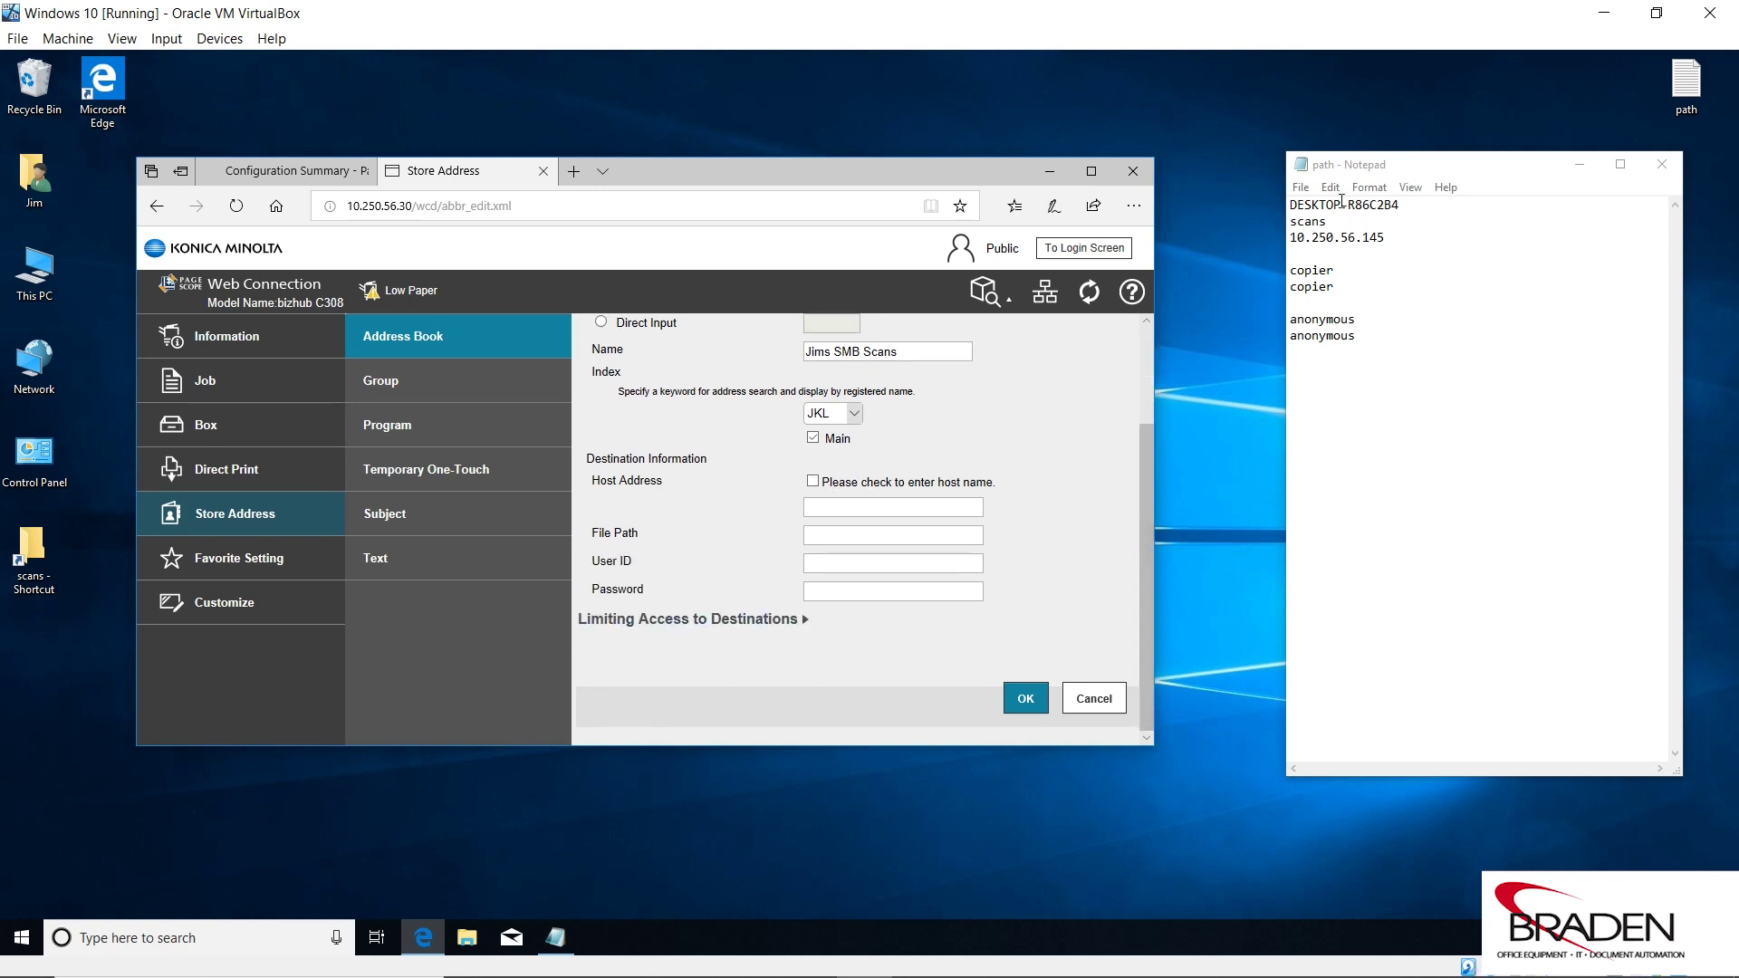
Set the host address to DESKTOP-R86C2B4 from the path note, flagged as a host name.
left_click(1400, 205)
left_click_drag(1400, 204, 1289, 207)
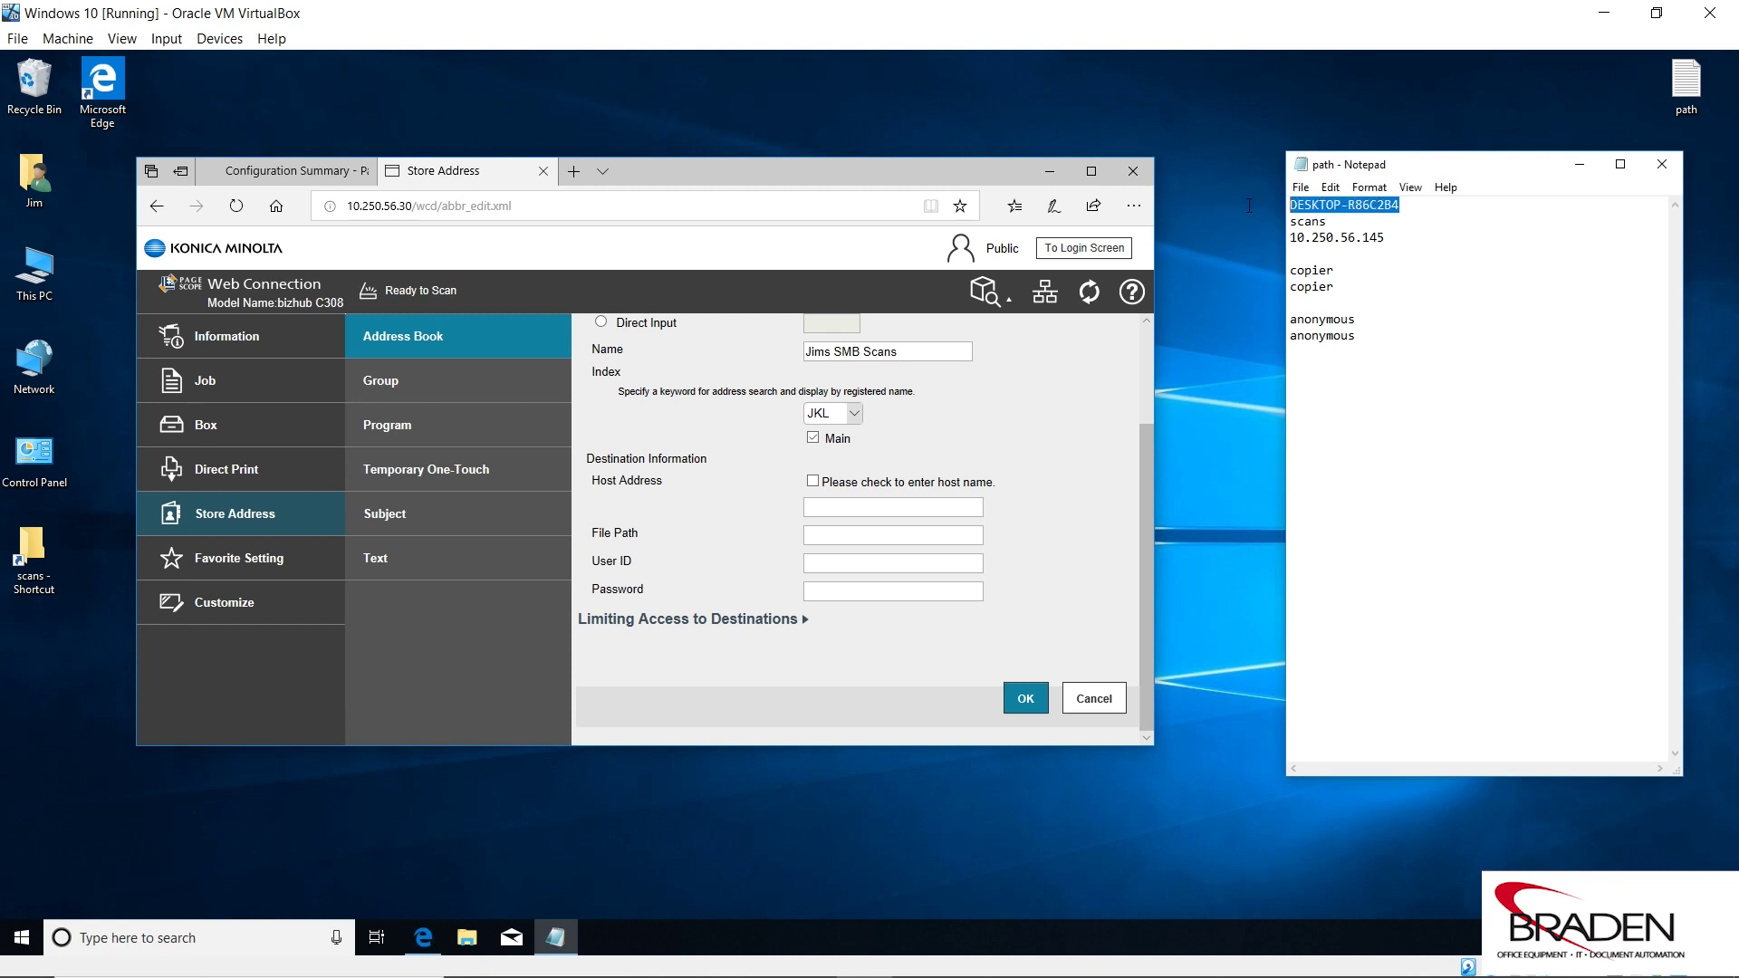
right_click(1329, 208)
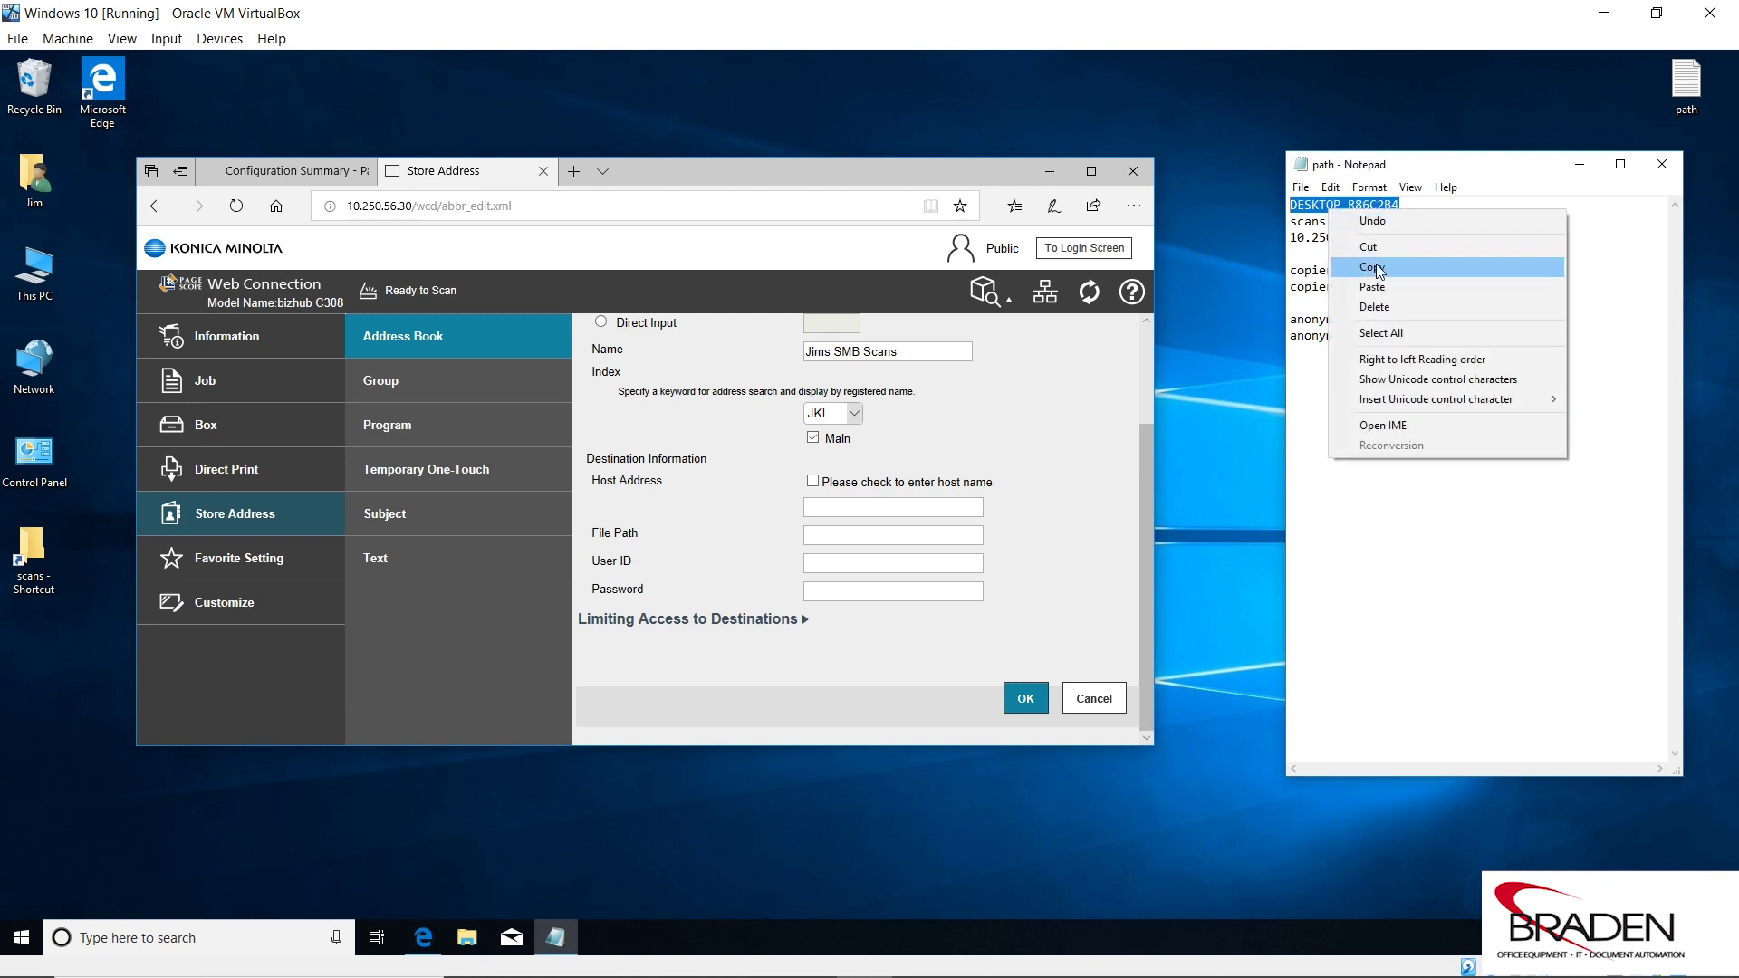
left_click(1359, 266)
left_click(817, 505)
right_click(817, 506)
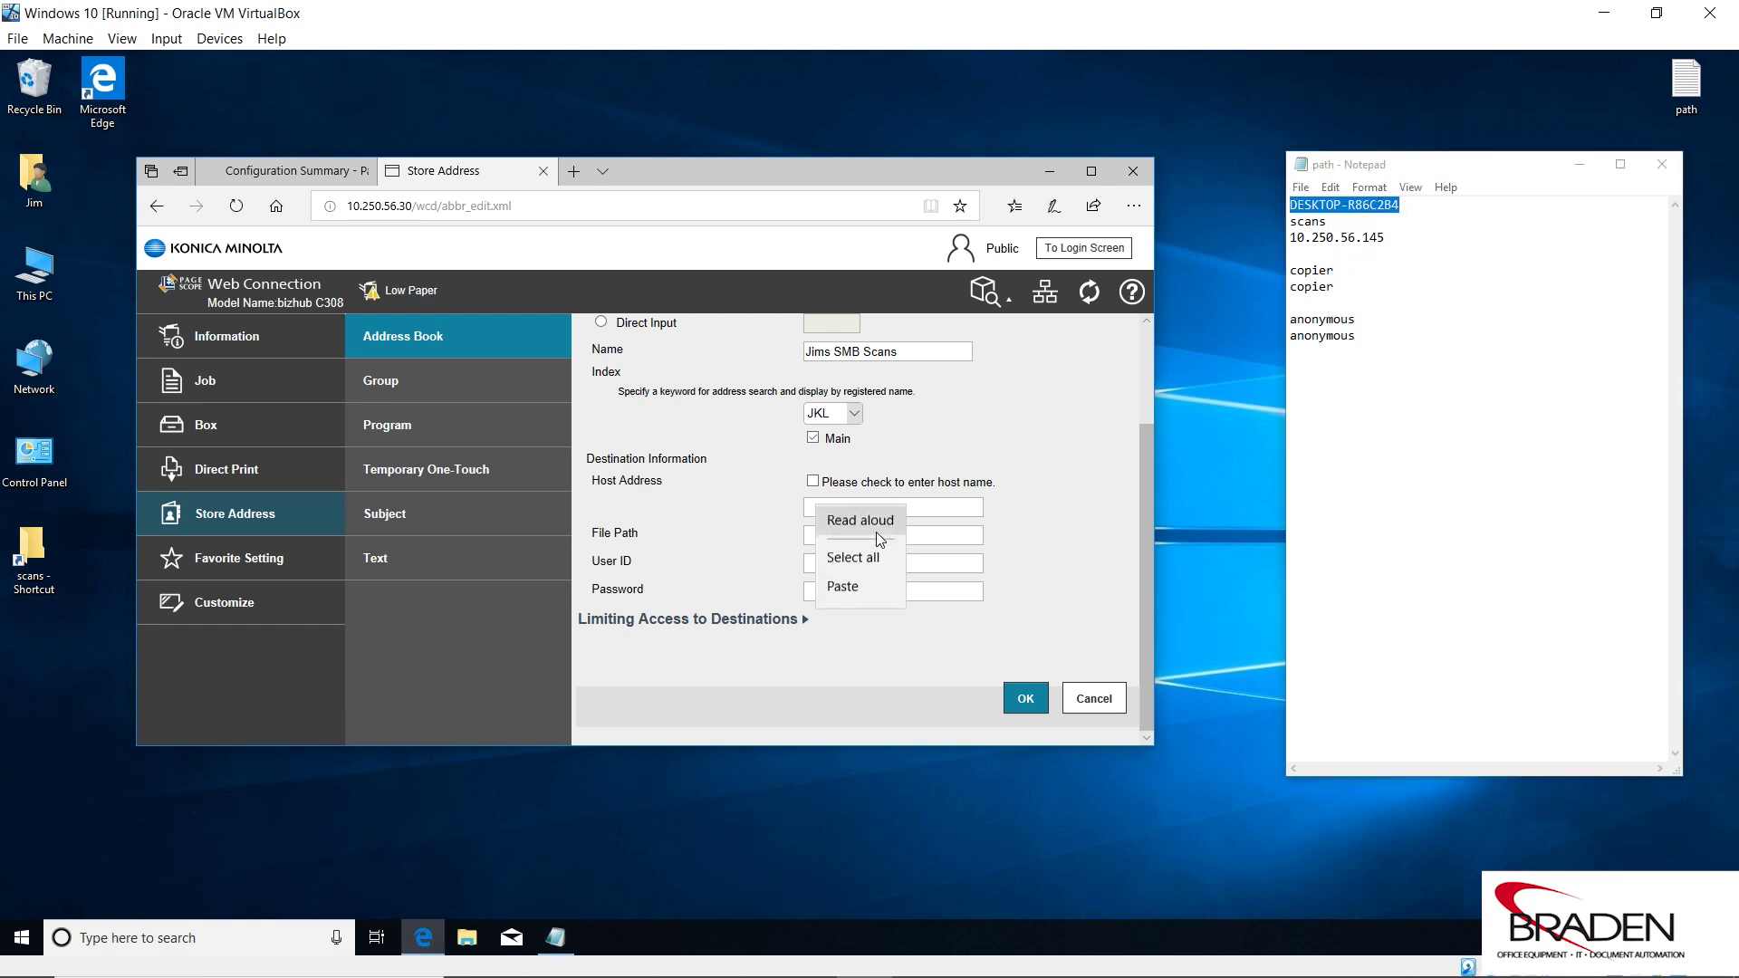
left_click(850, 593)
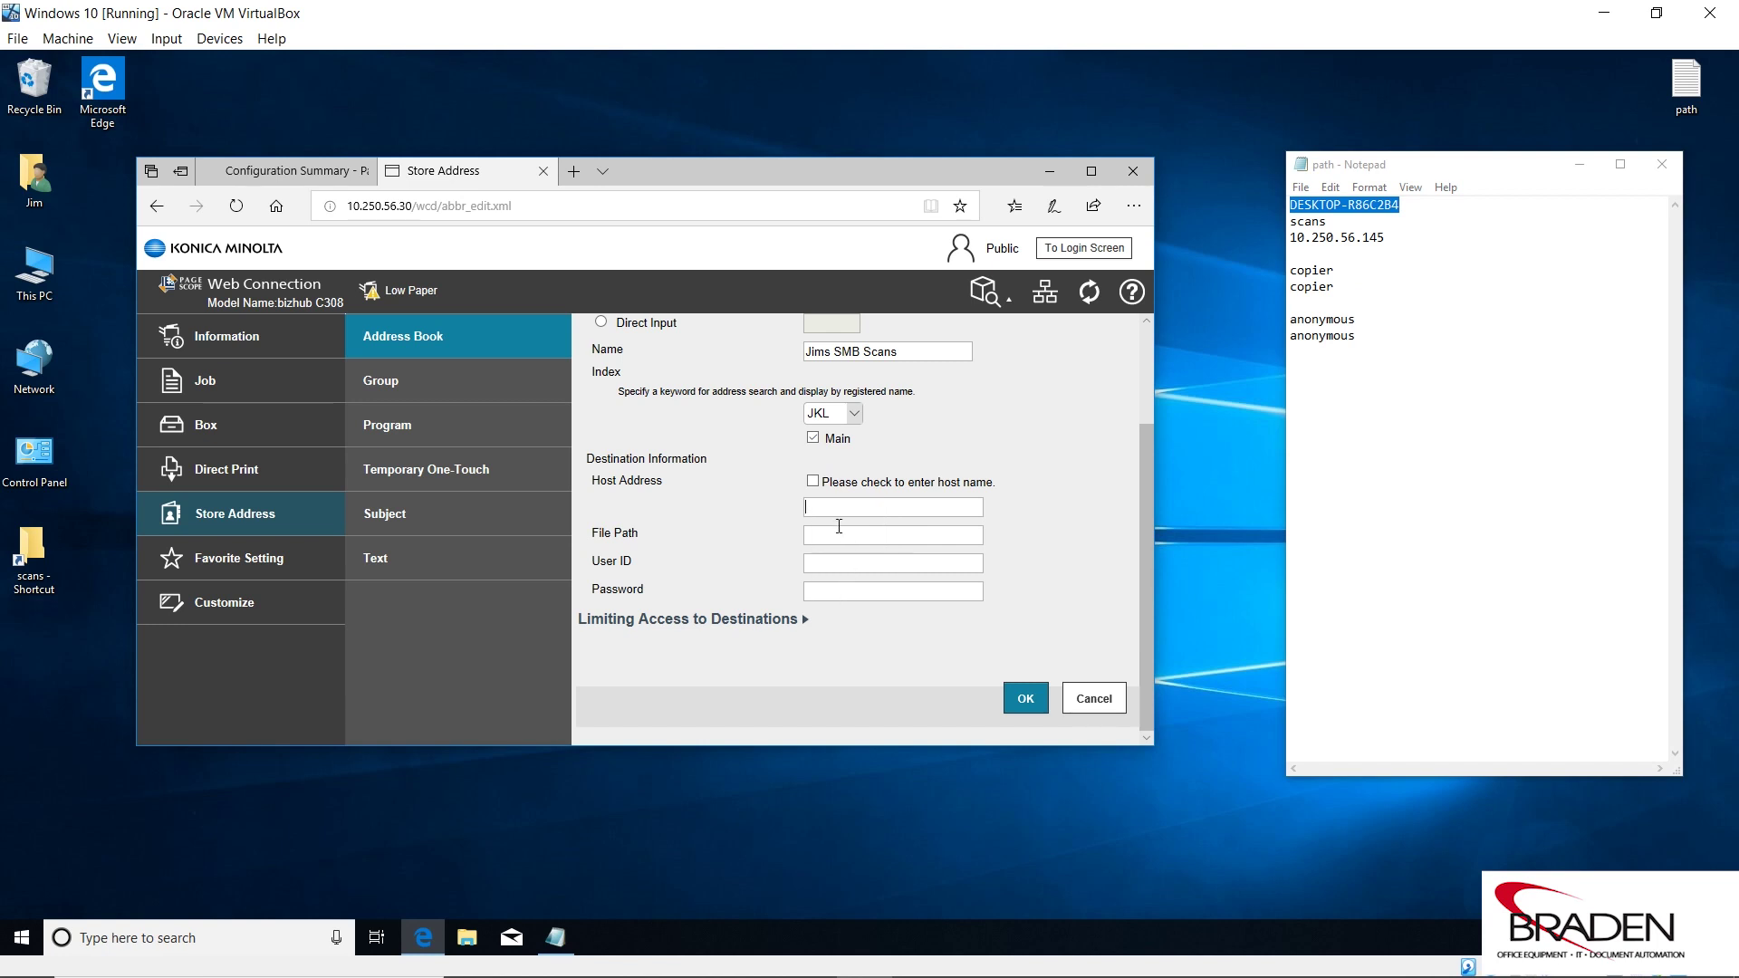
left_click(819, 483)
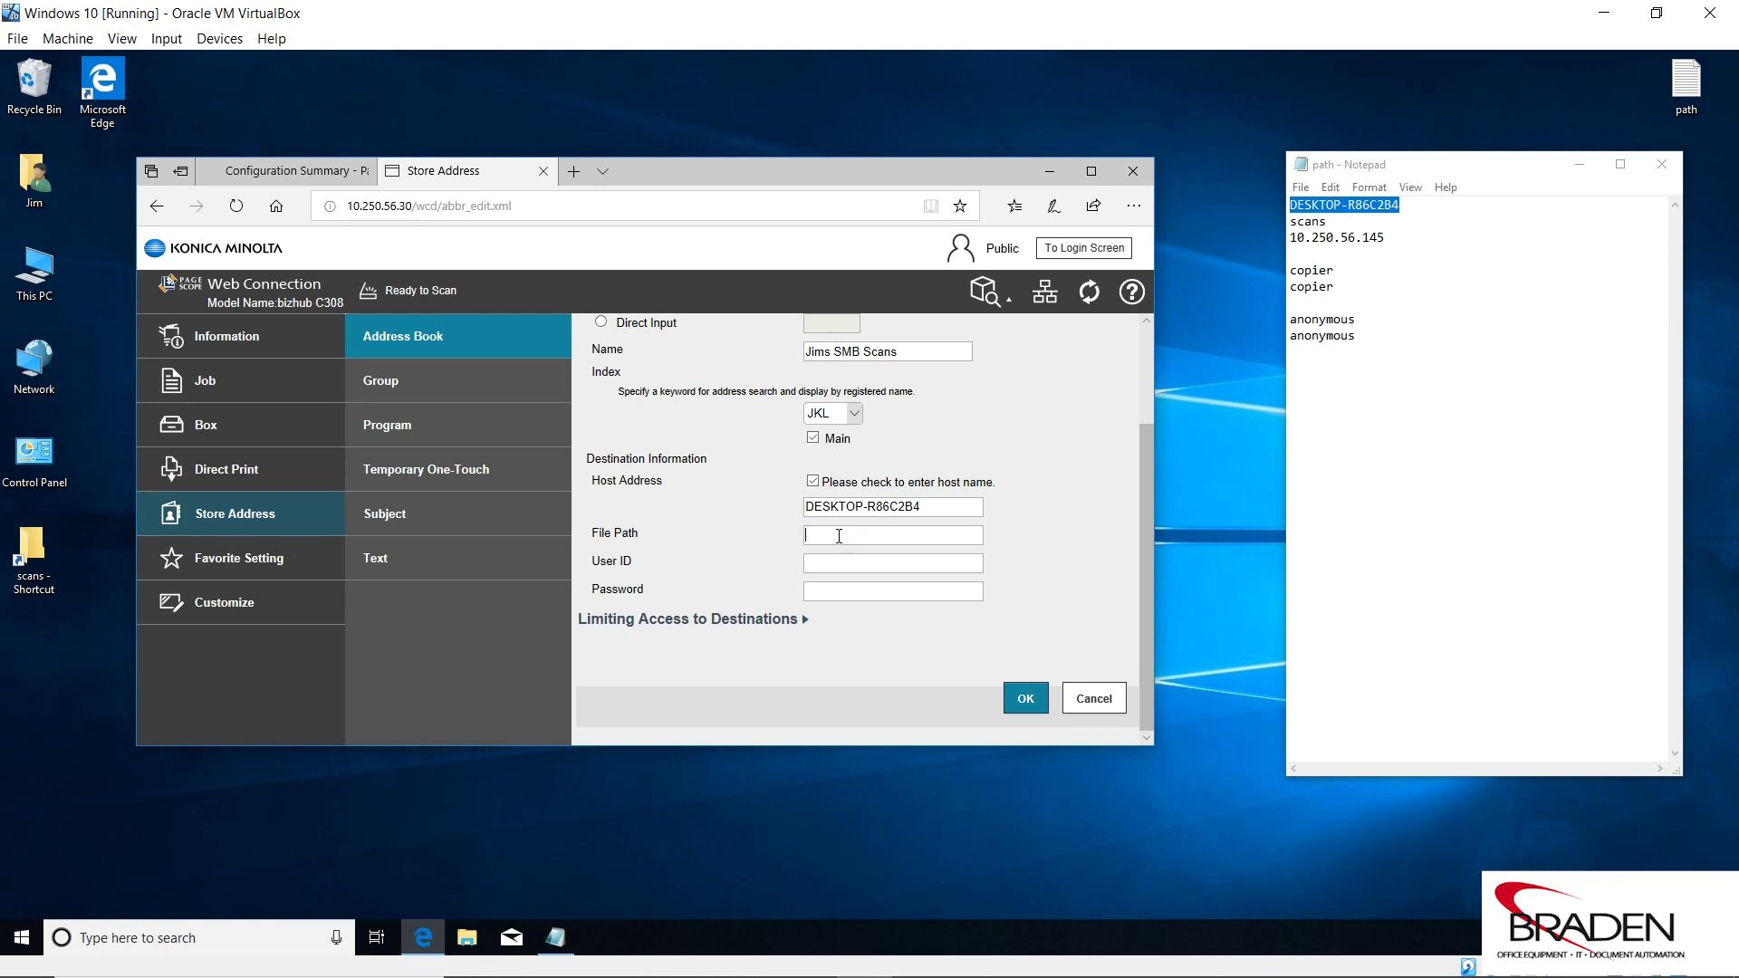
Enter file path scans, user ID copier and the password, then submit the SMB entry.
type("scans")
type("Jnvoices")
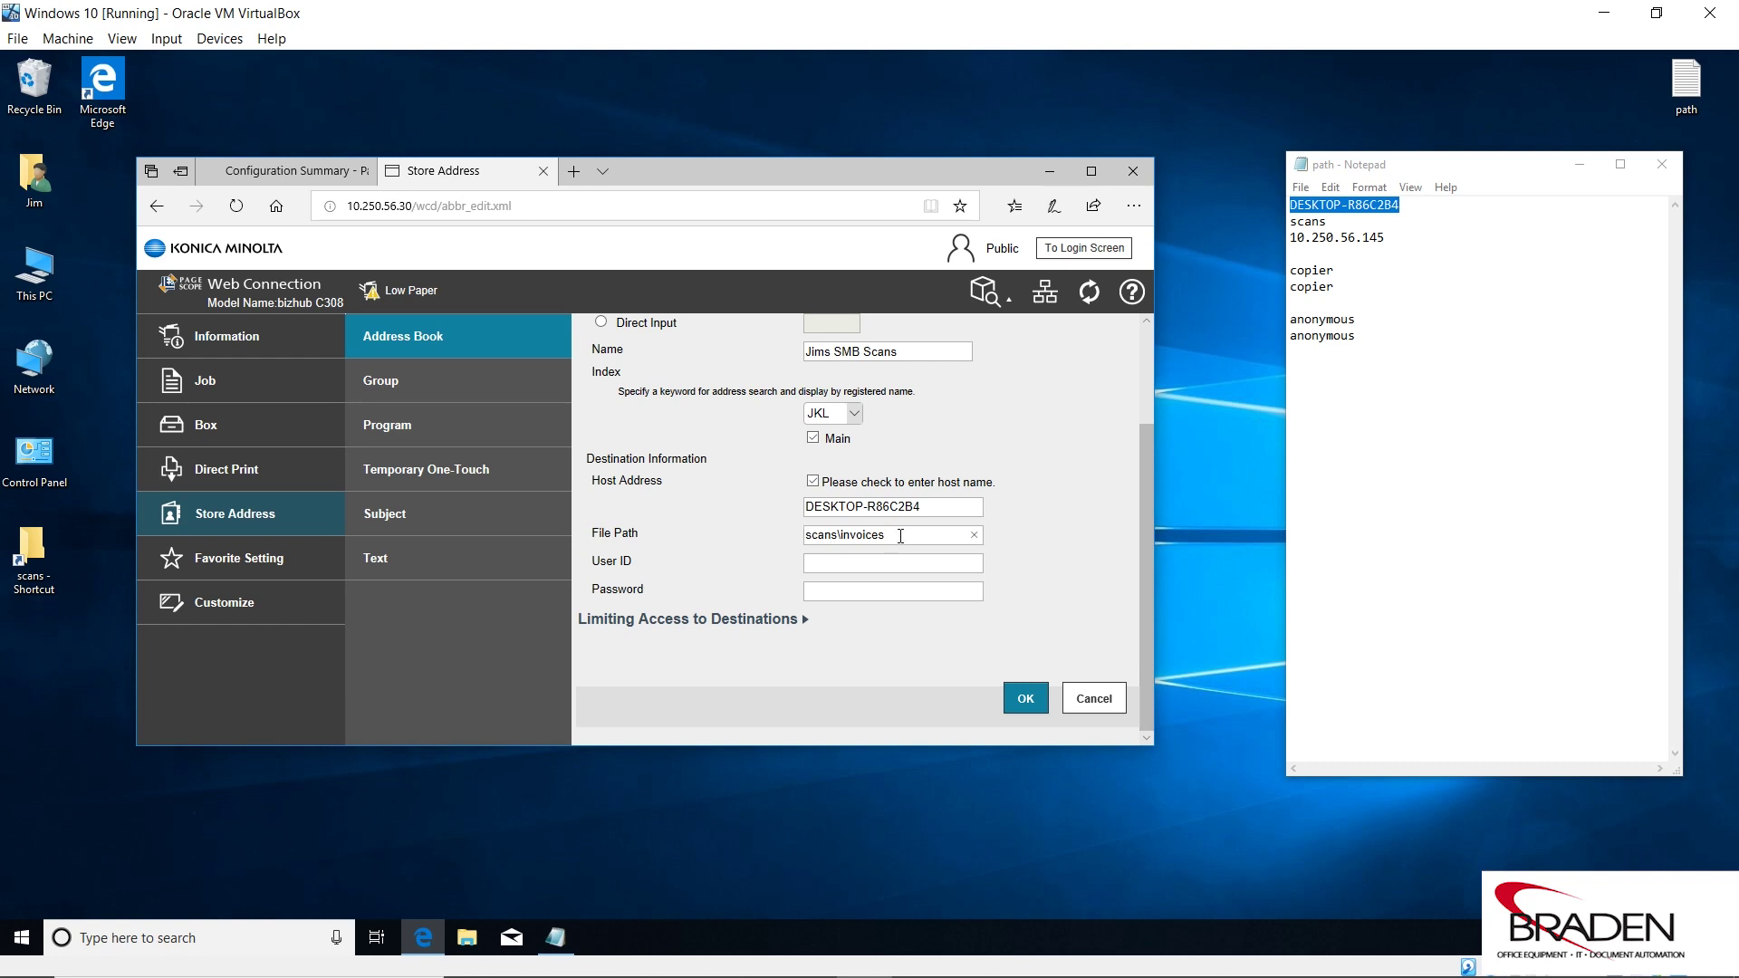
key("BackSpace")
key("BackSpace")
key("BackSpace")
key("BackSpace")
key("BackSpace")
key("BackSpace")
key("BackSpace")
type("copiercopie")
left_click(1041, 699)
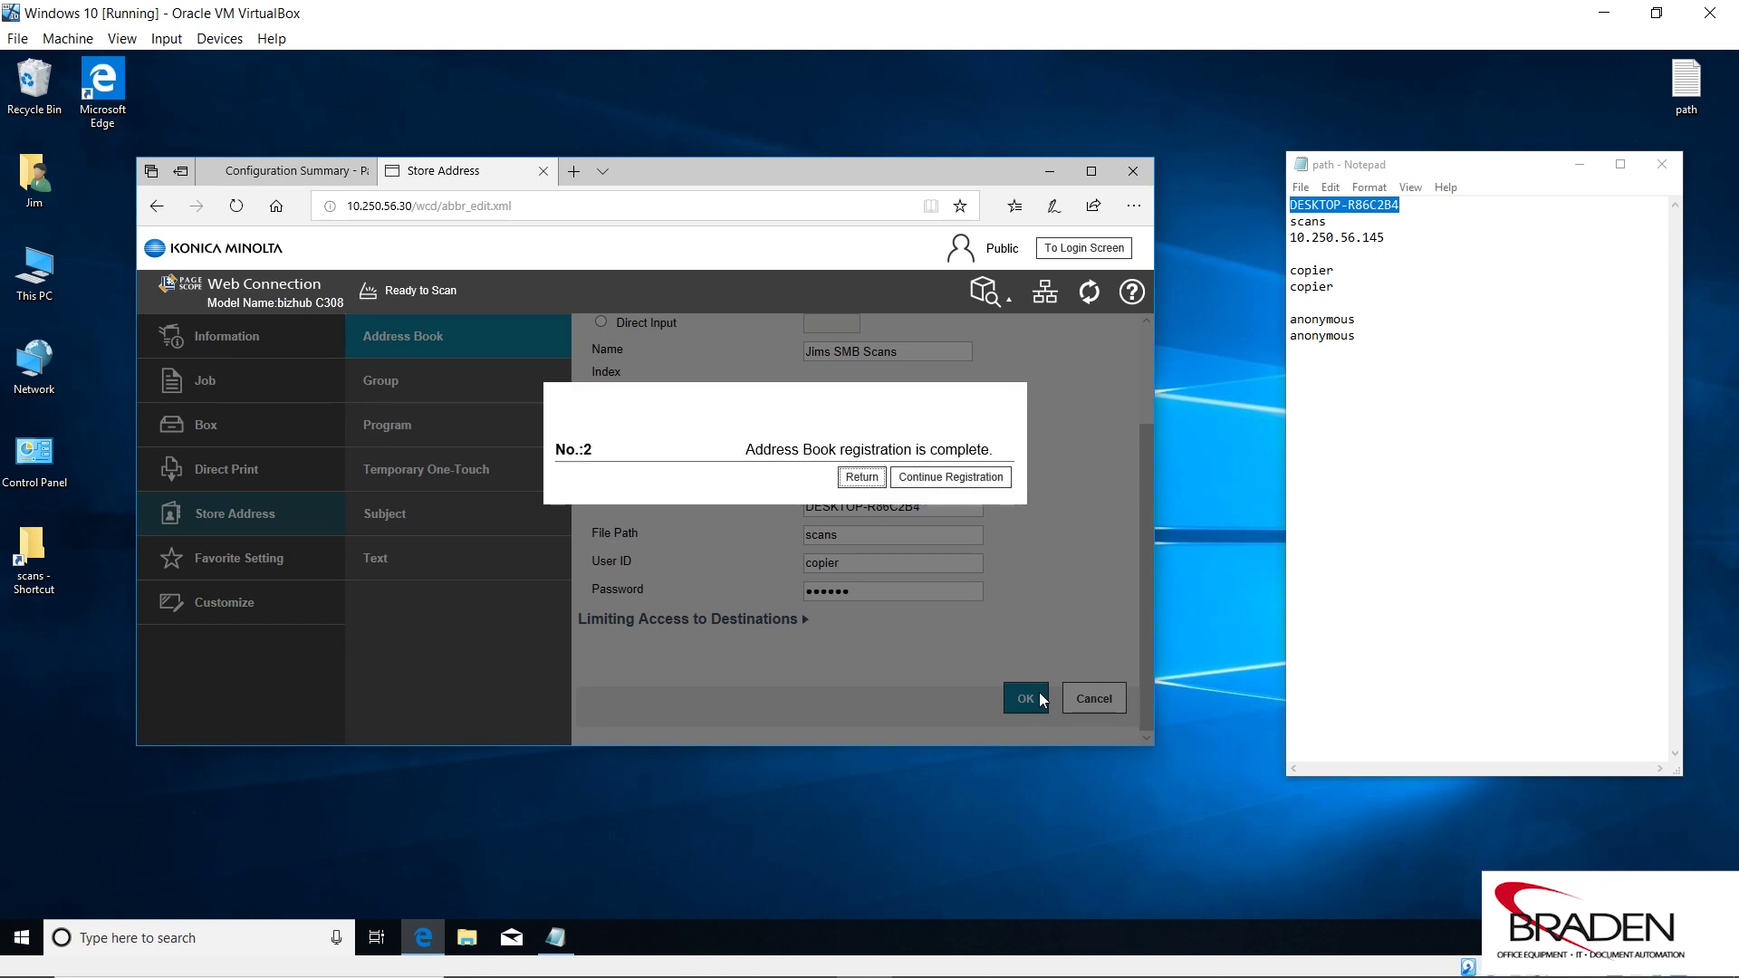
Return from the registration-complete message to the Address Book List.
left_click(861, 477)
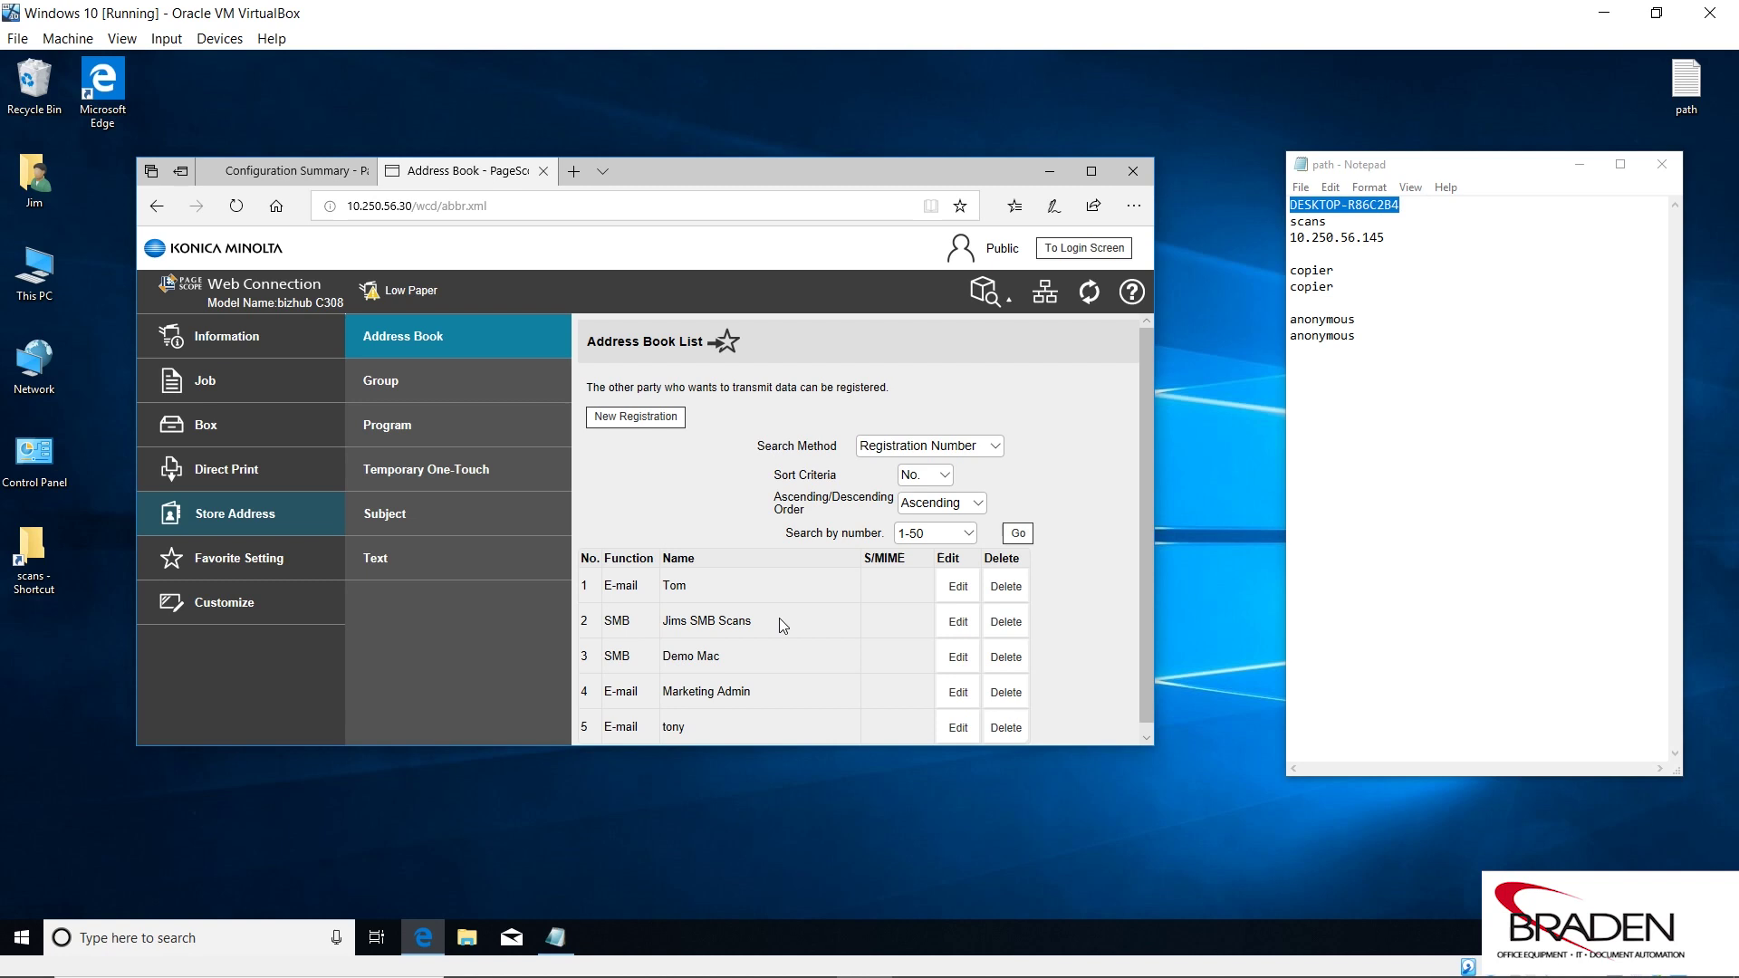
Register a new FTP destination named 'Jims FTP Scans', with index JKL and Main ticked.
left_click(625, 422)
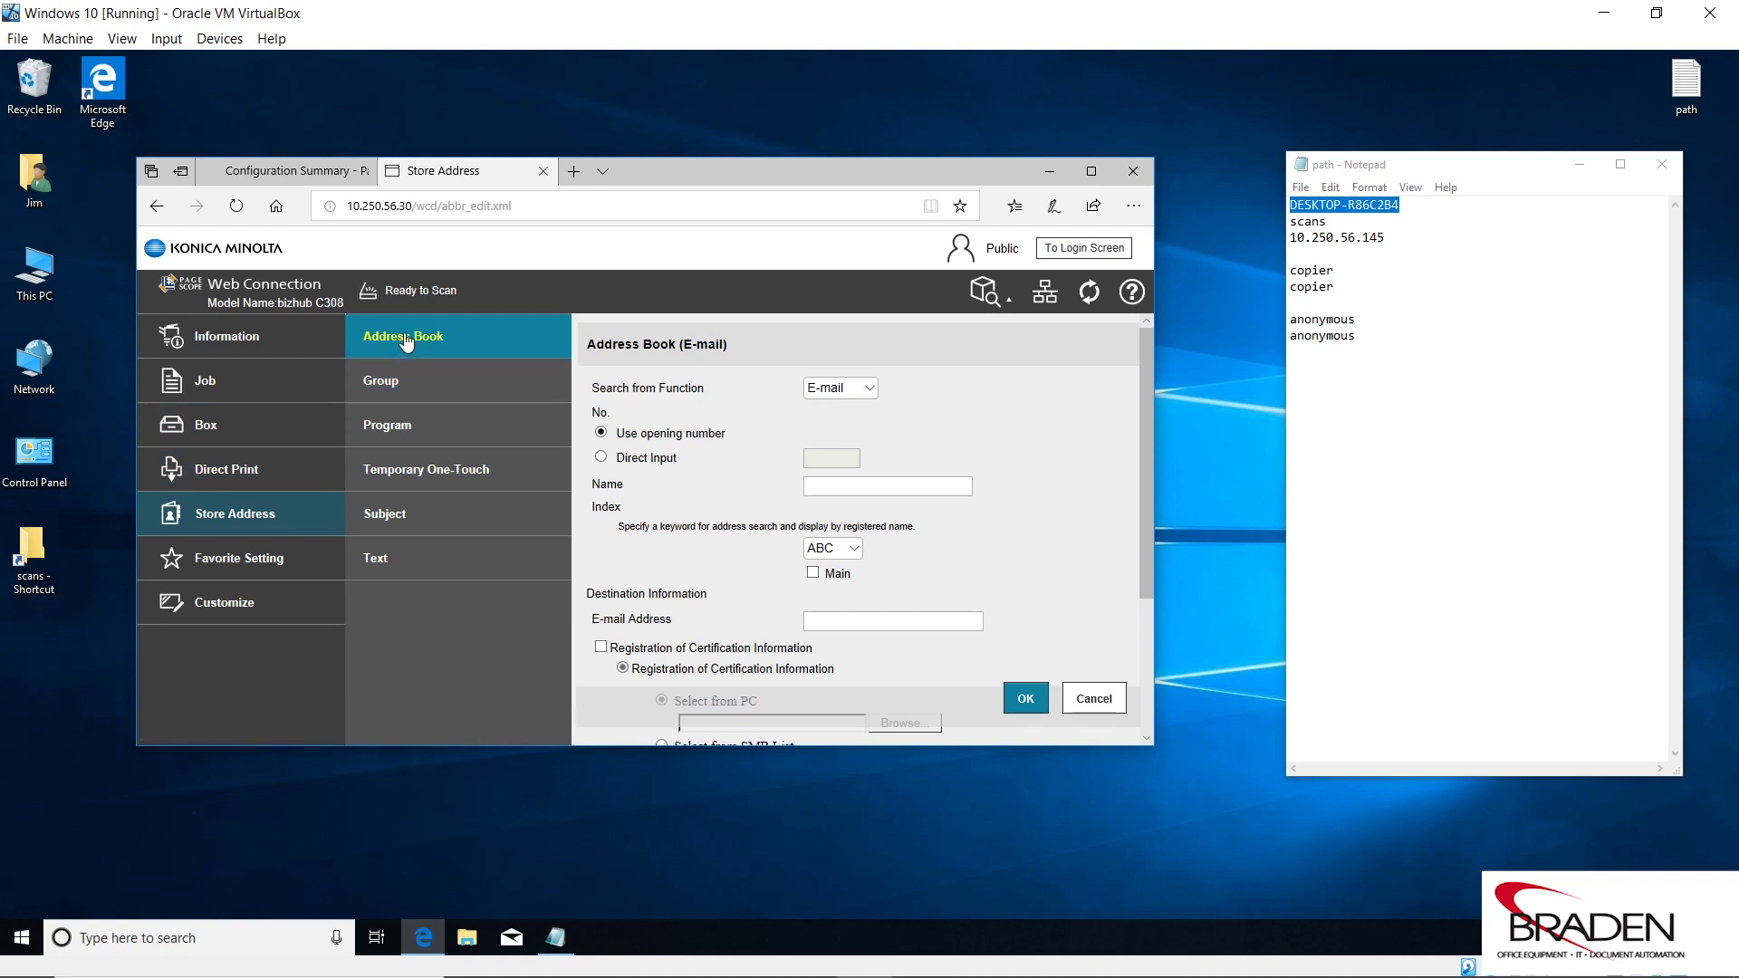
left_click(871, 390)
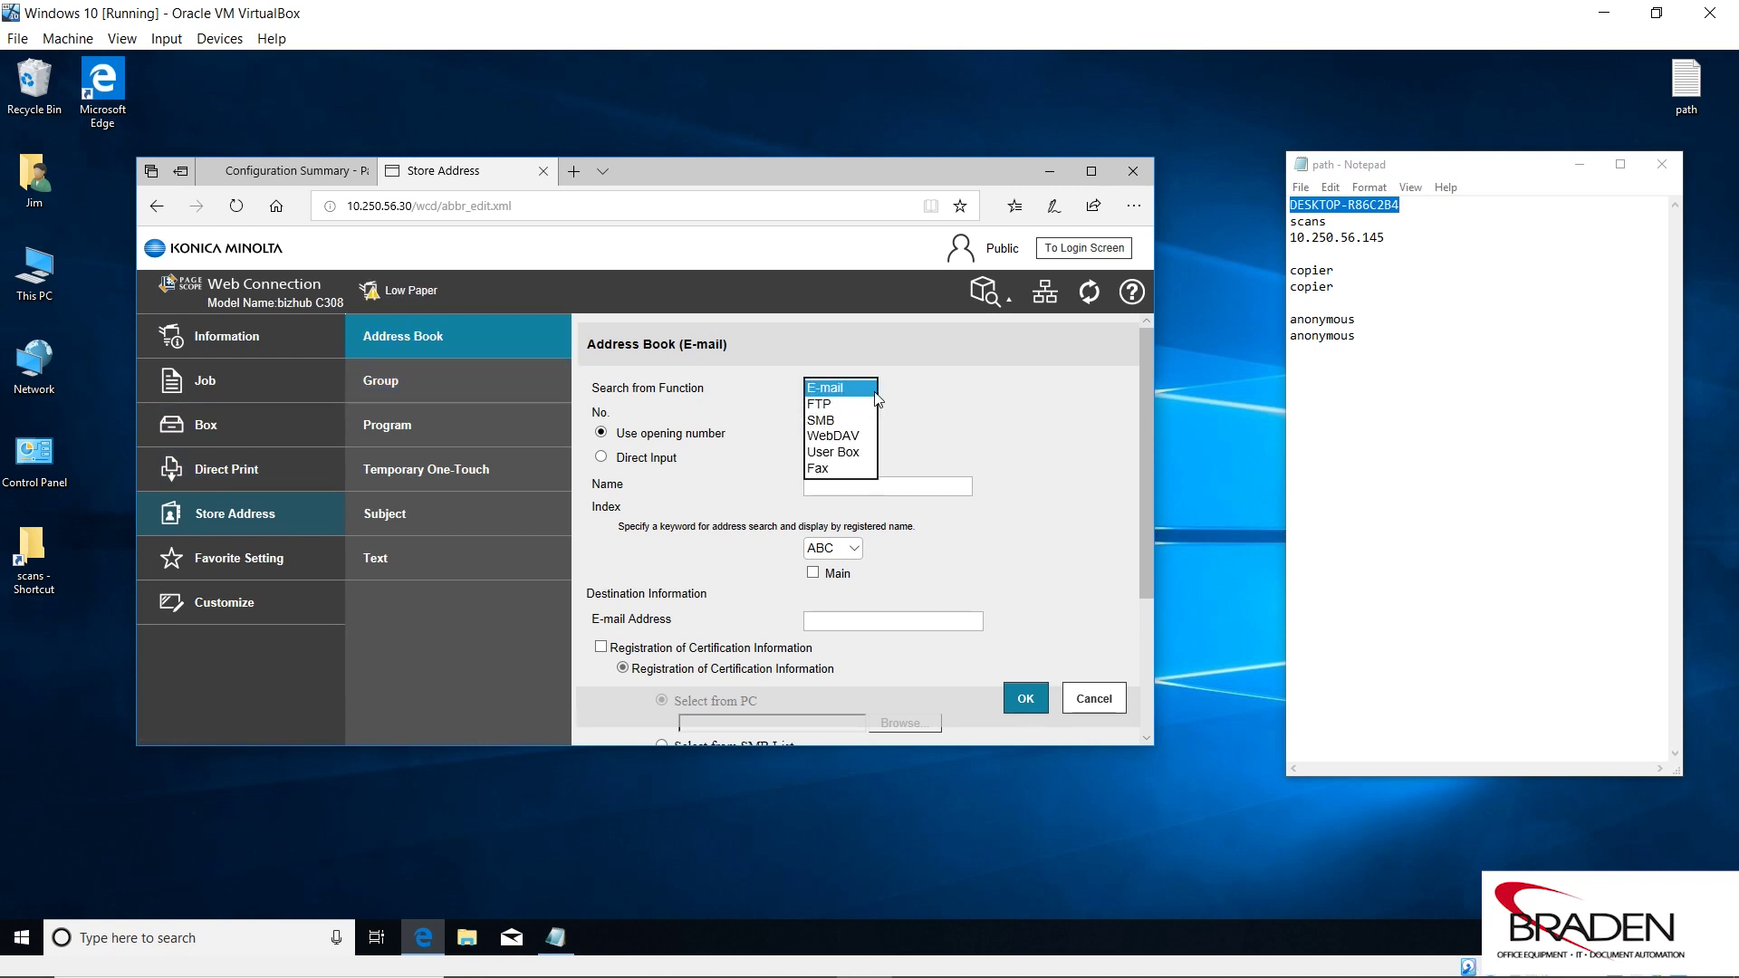
left_click(842, 404)
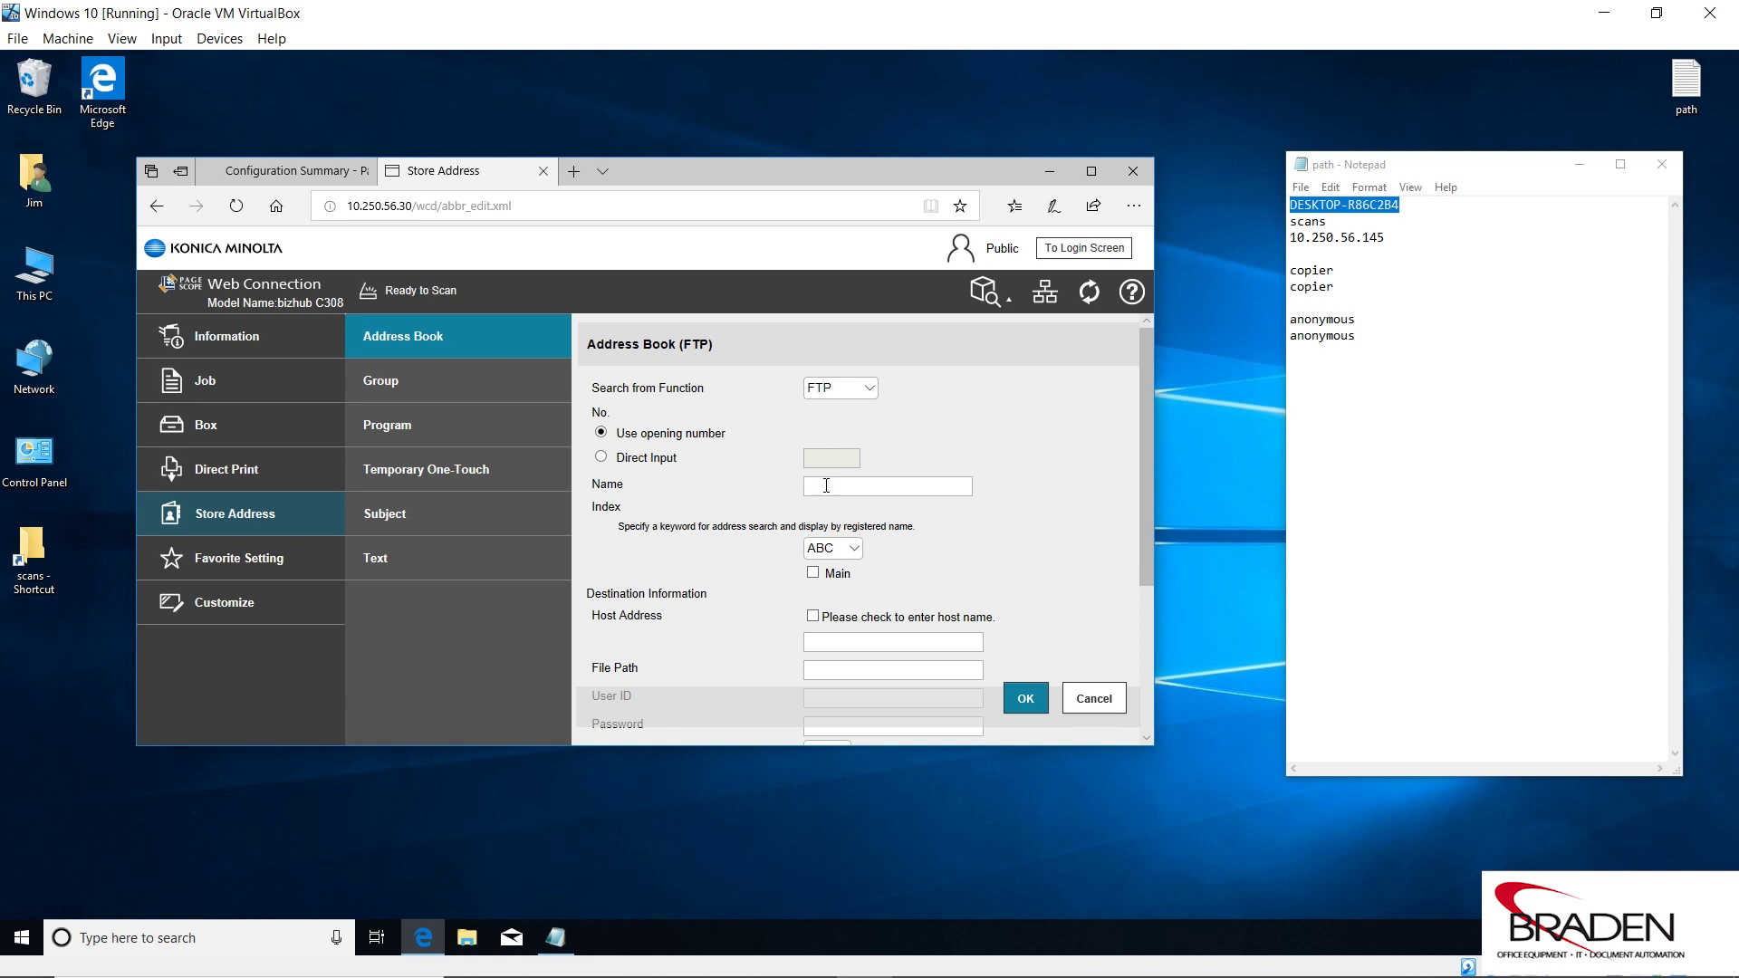
type("Jims FTP Scans")
left_click(848, 552)
left_click(824, 597)
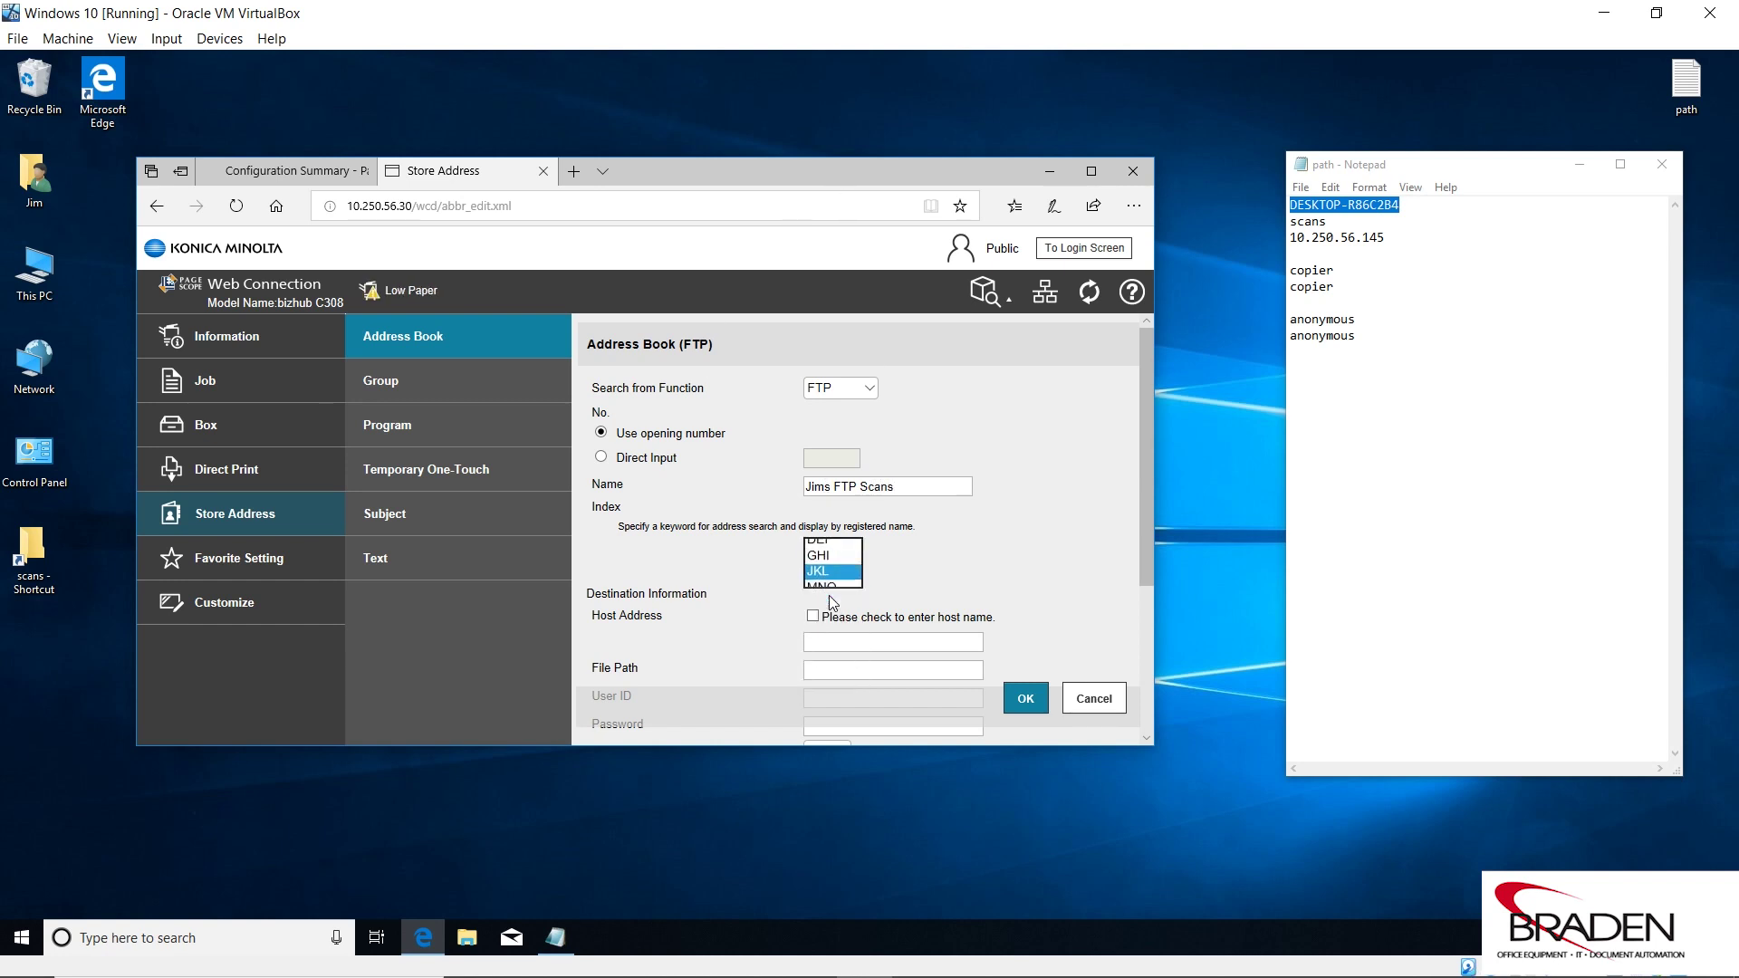
left_click(814, 573)
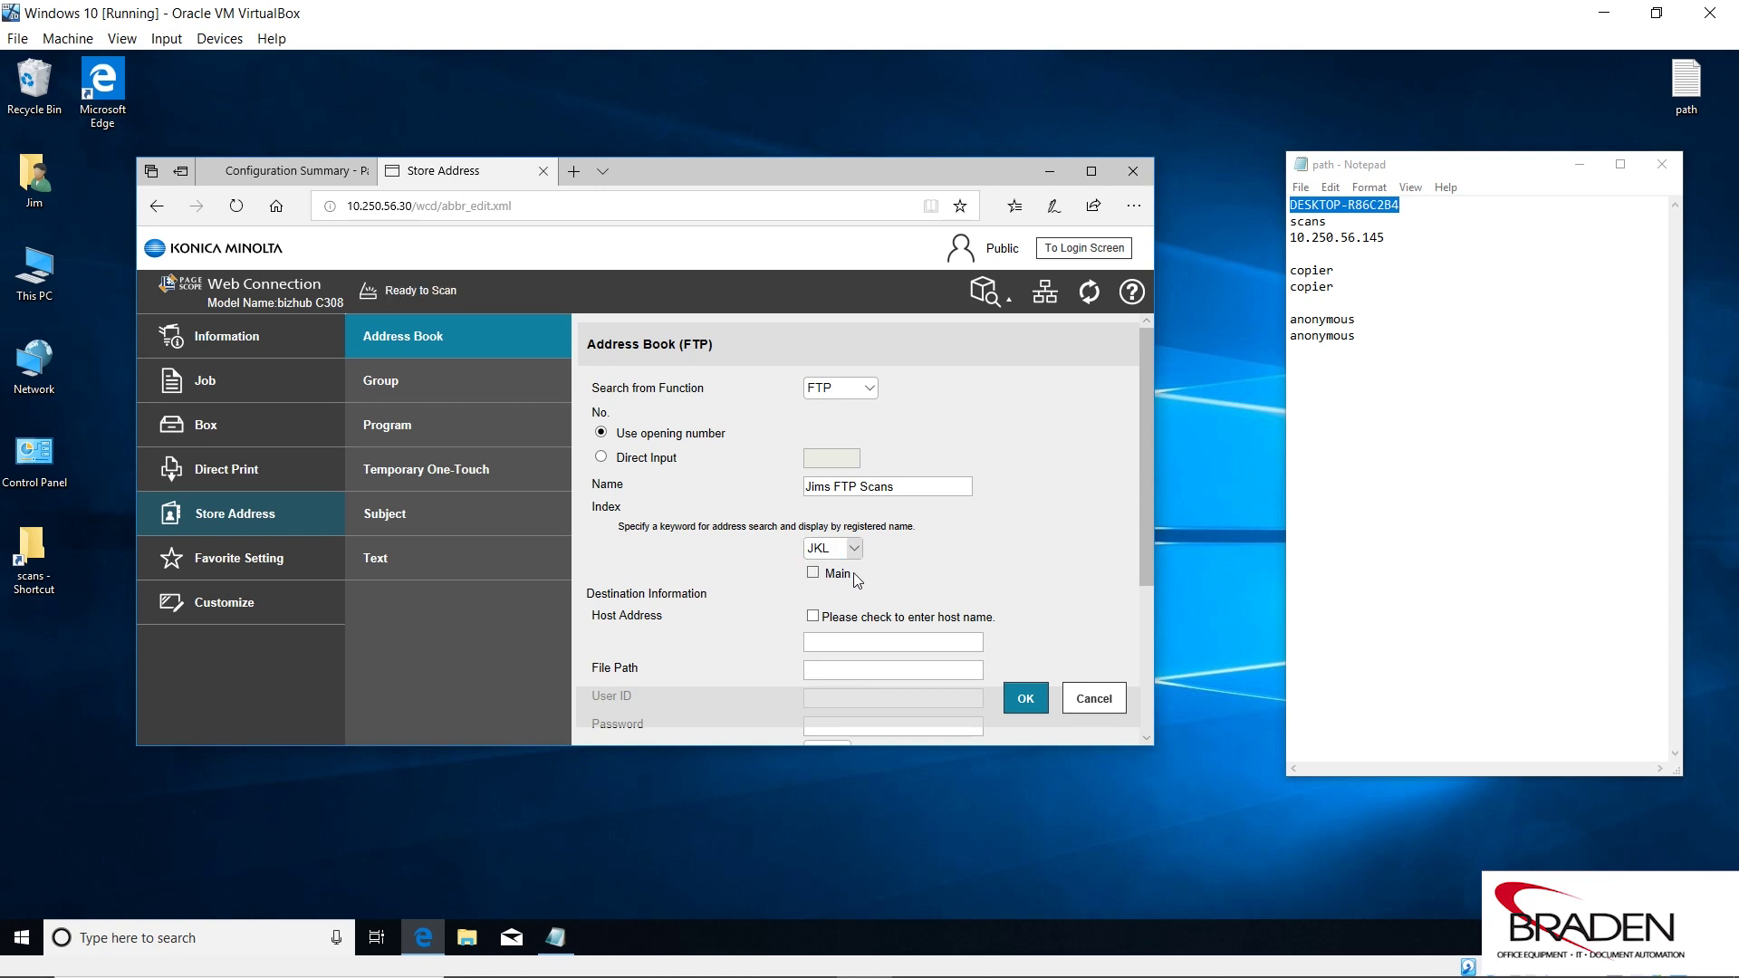
Copy 10.250.56.145 from the path note into the FTP entry's Host Address.
left_click_drag(1143, 426, 1143, 562)
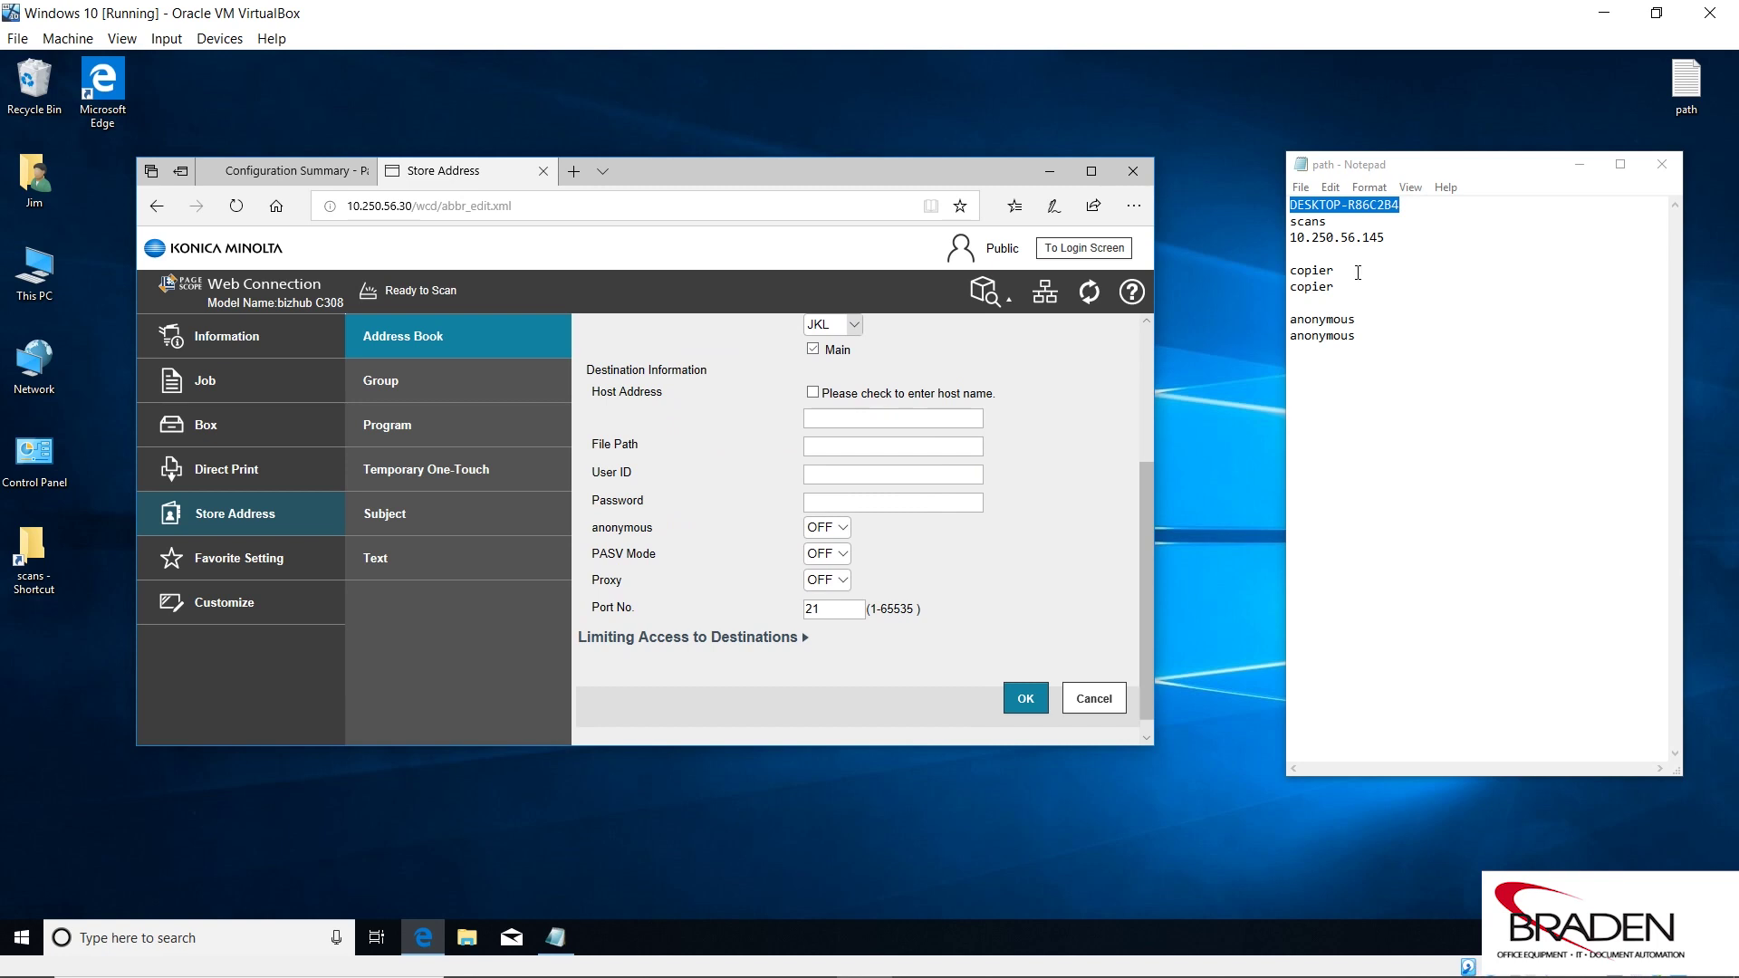
left_click_drag(1394, 236, 1299, 237)
right_click(1298, 237)
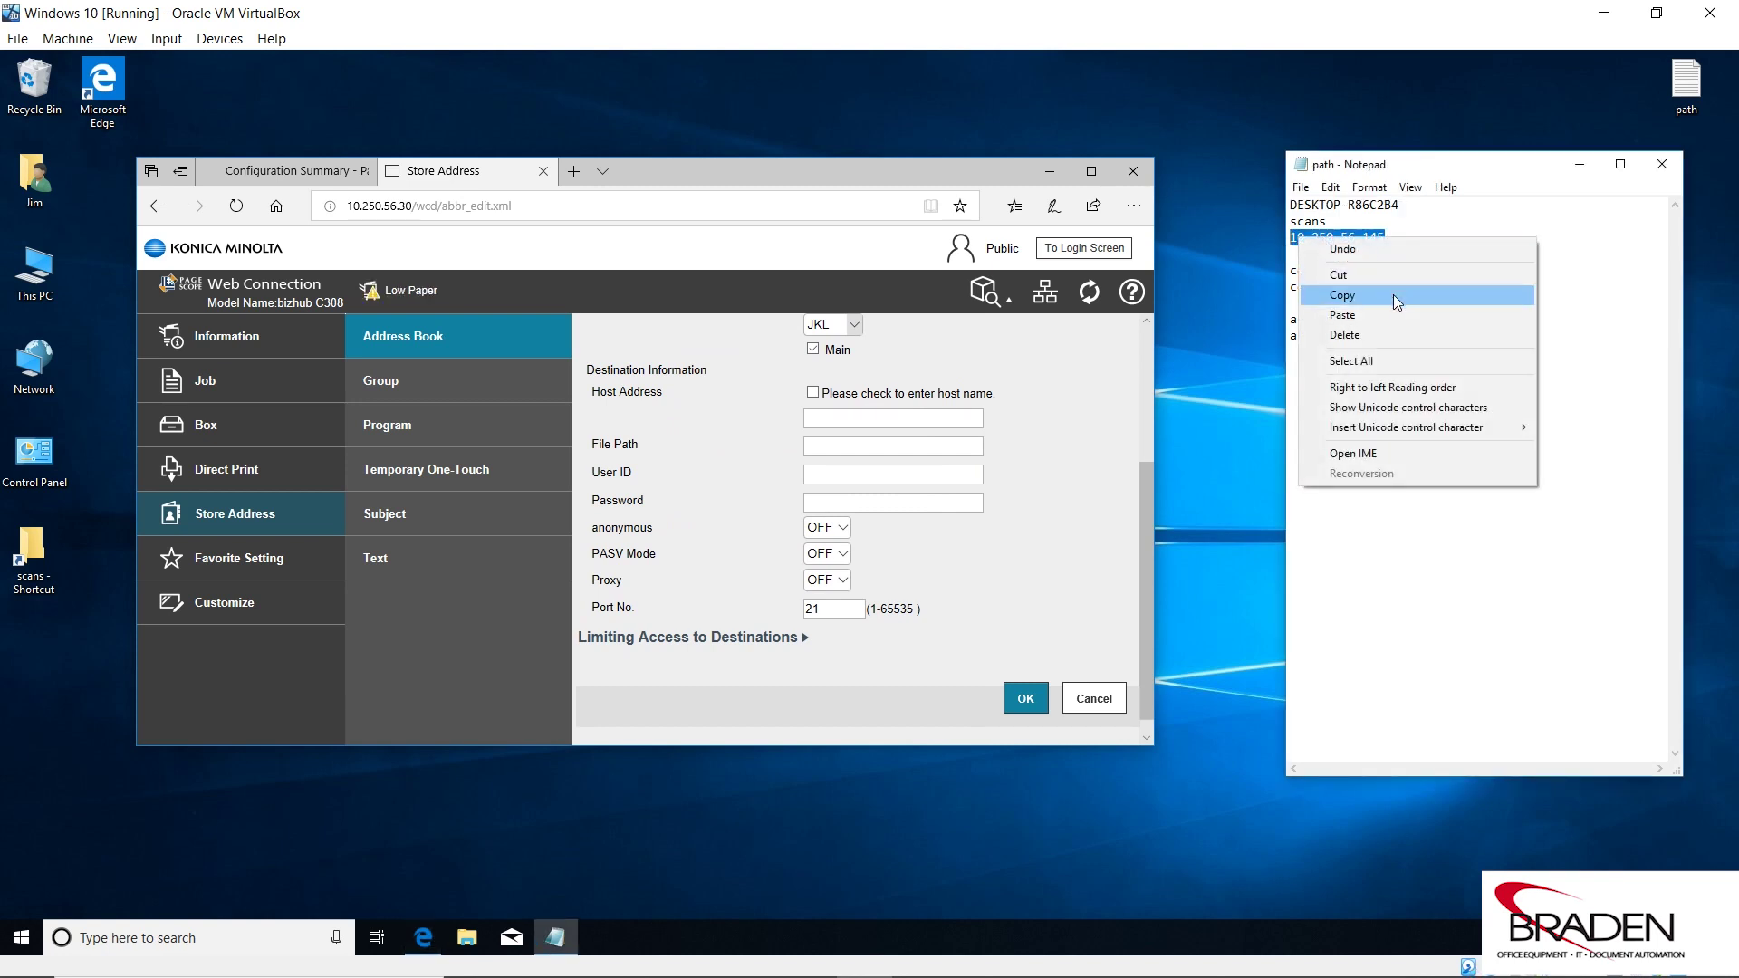
left_click(1395, 295)
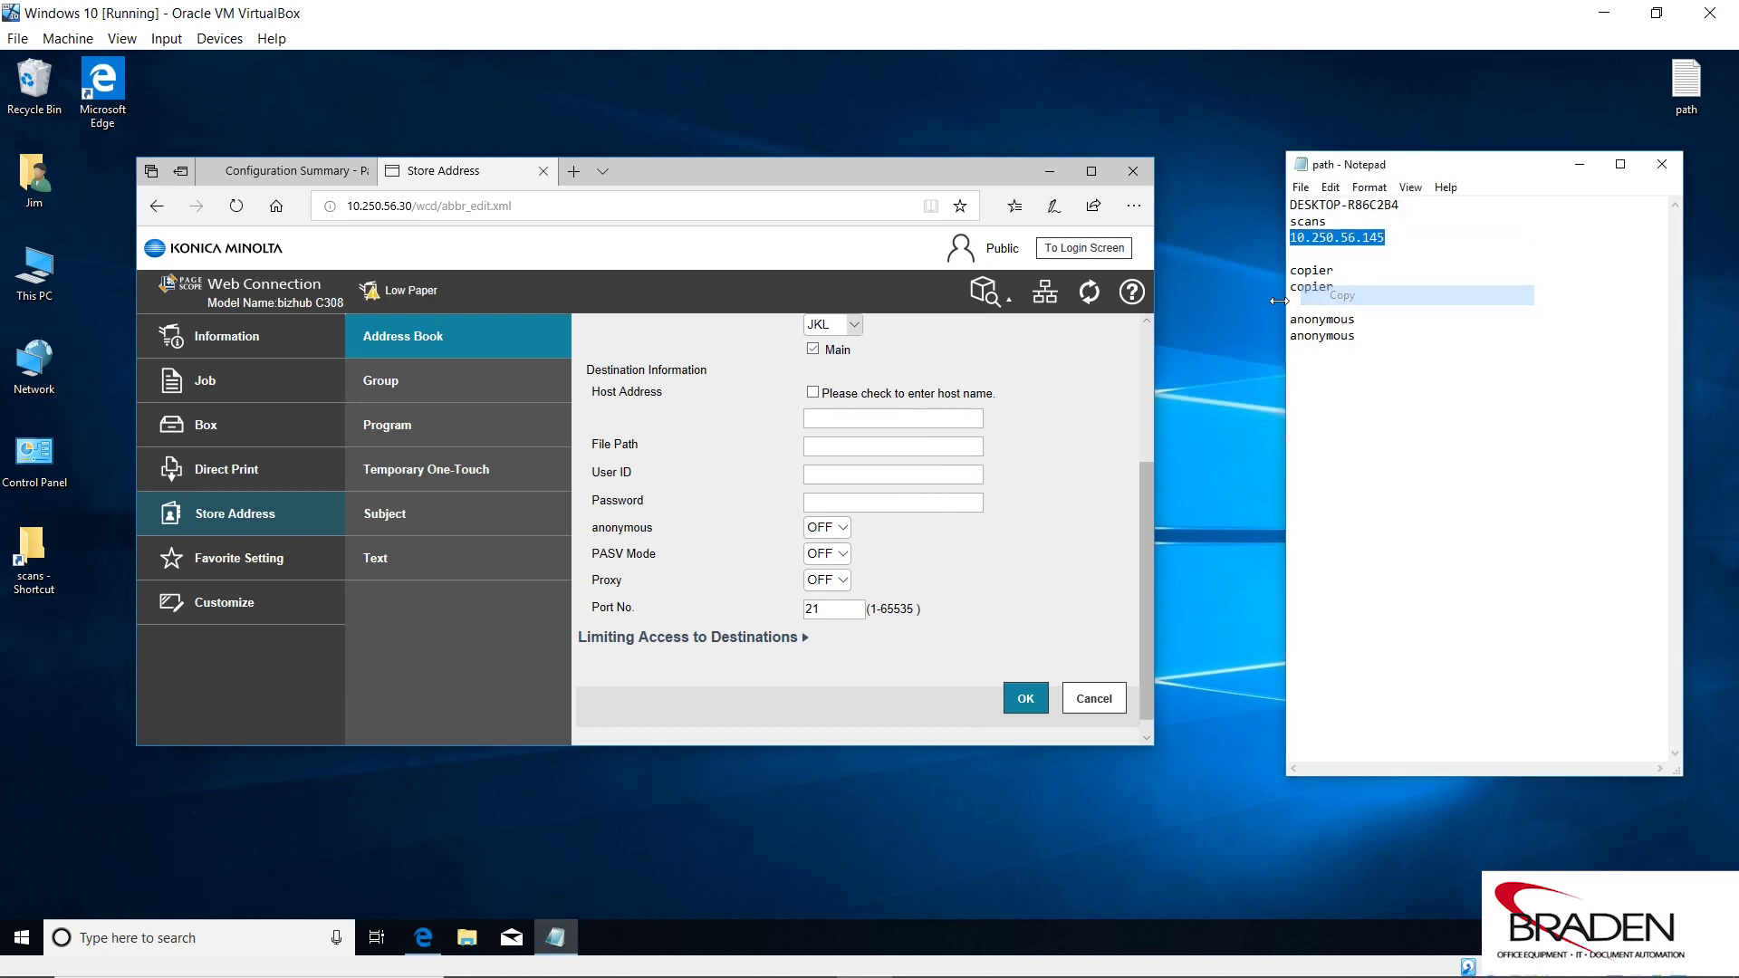
left_click(829, 416)
right_click(828, 416)
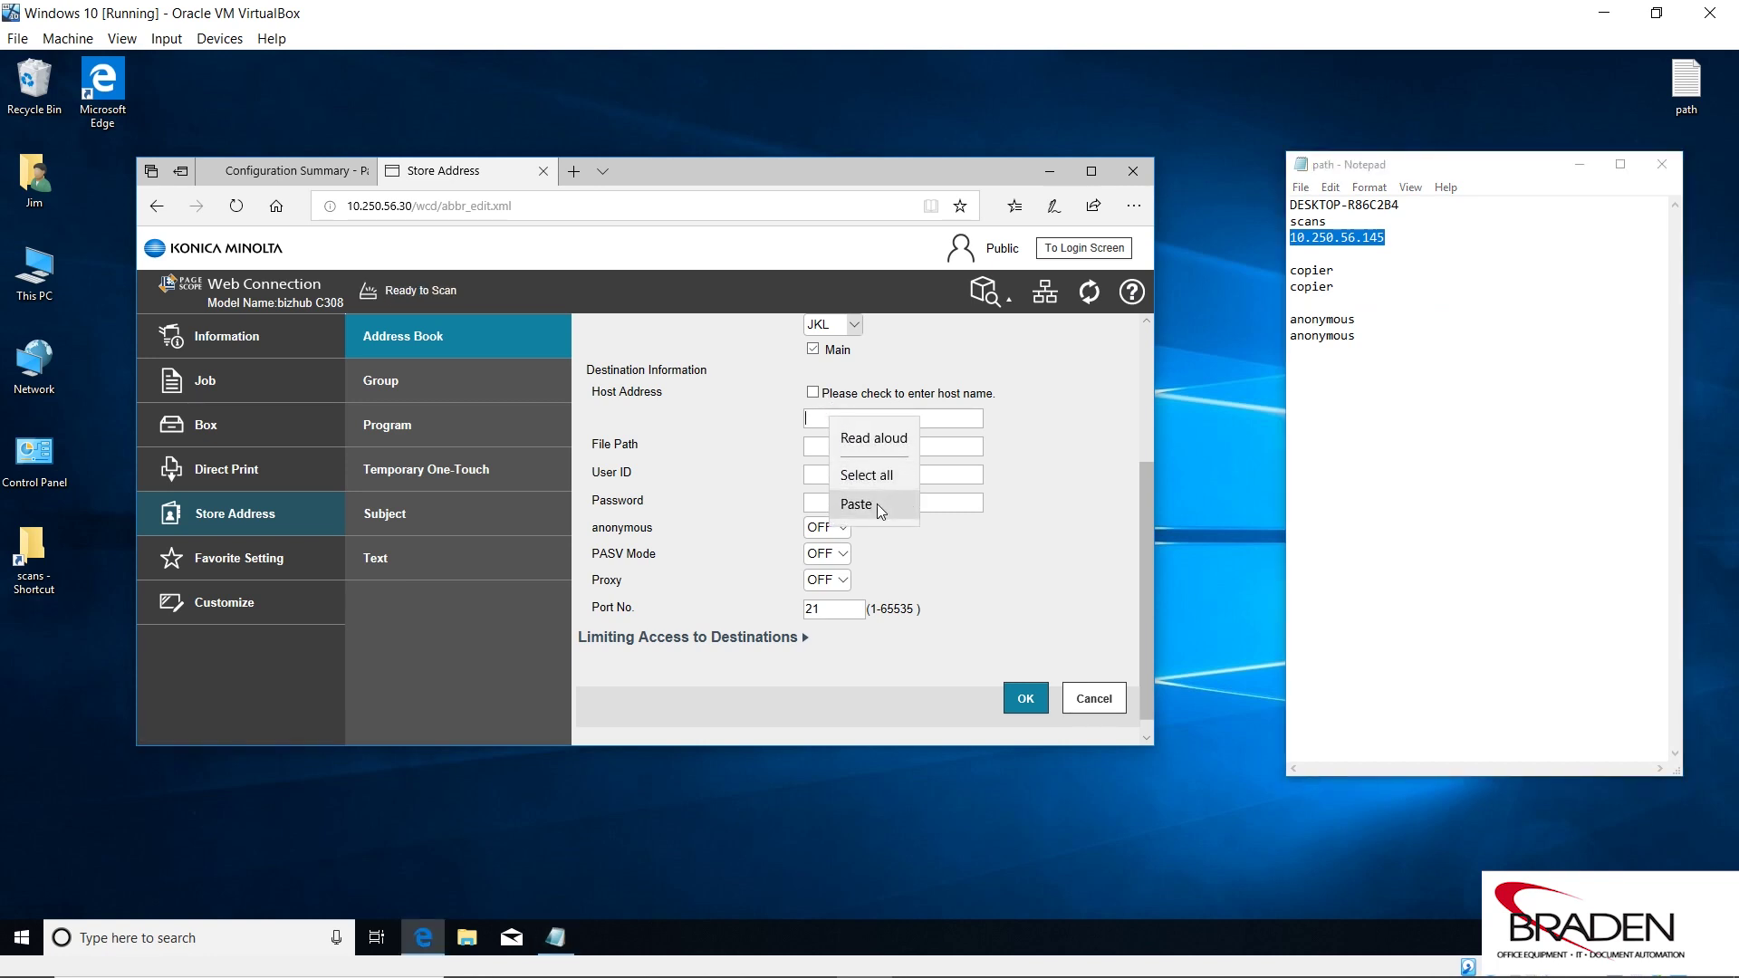
left_click(877, 504)
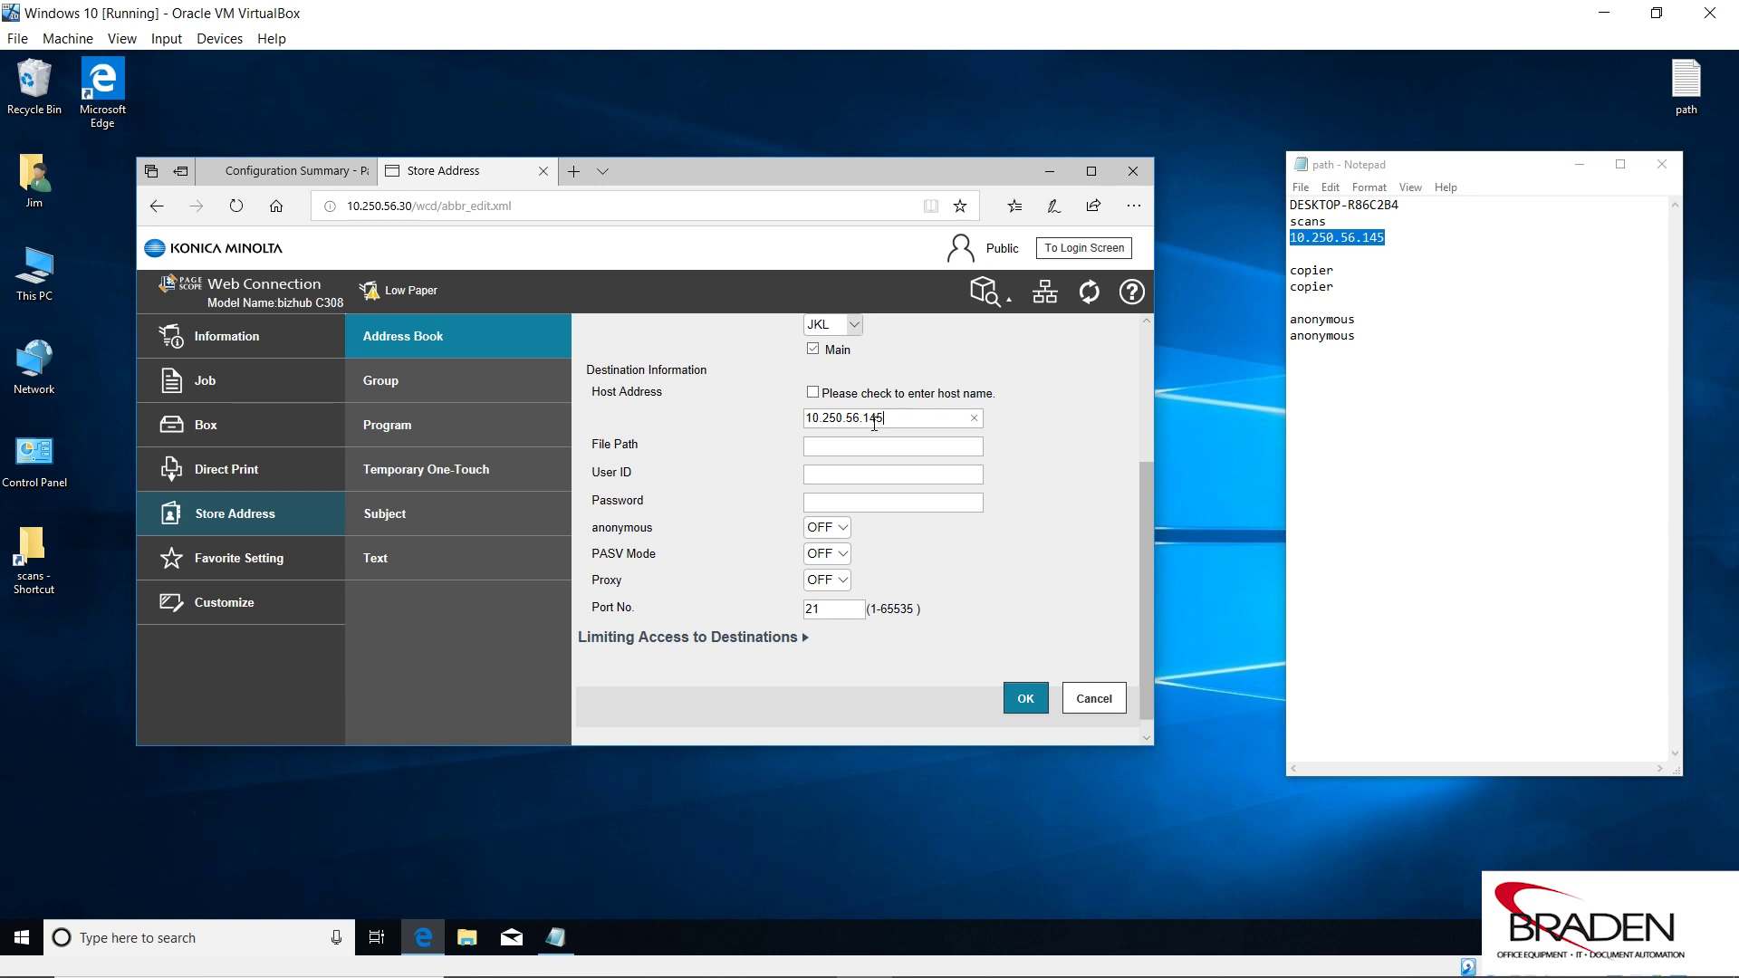
Copy the word 'anonymous' from the path note.
left_click(828, 448)
left_click(1368, 325)
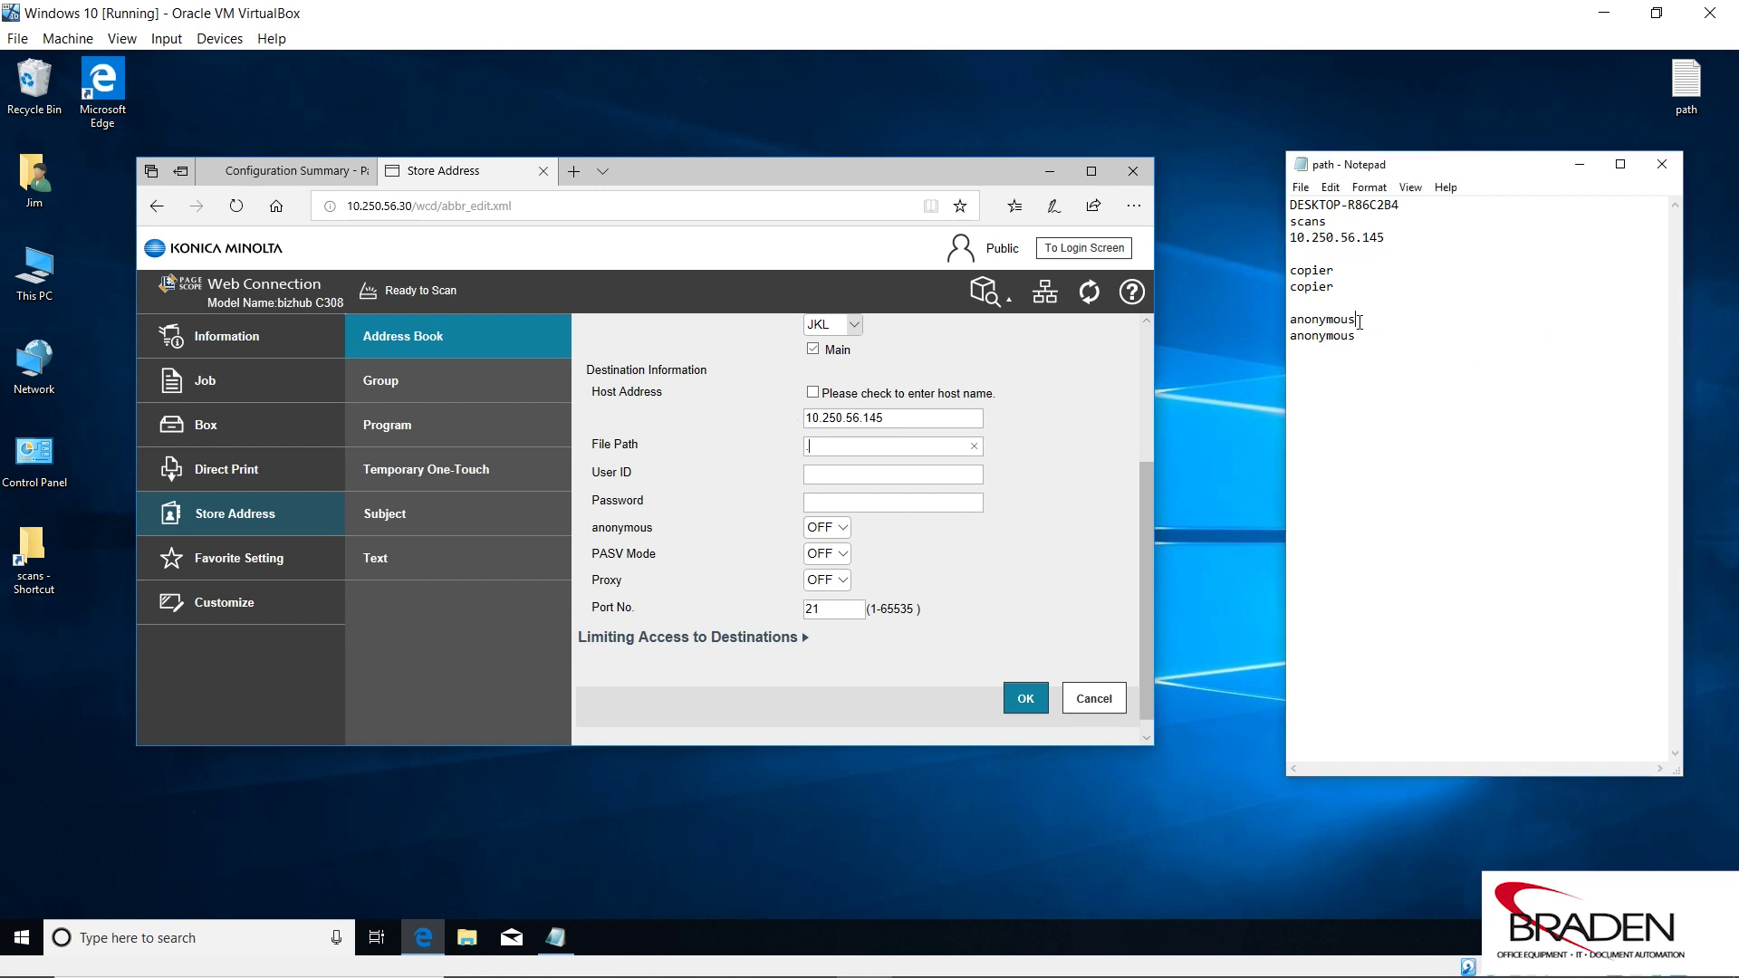
left_click_drag(1356, 321, 1280, 324)
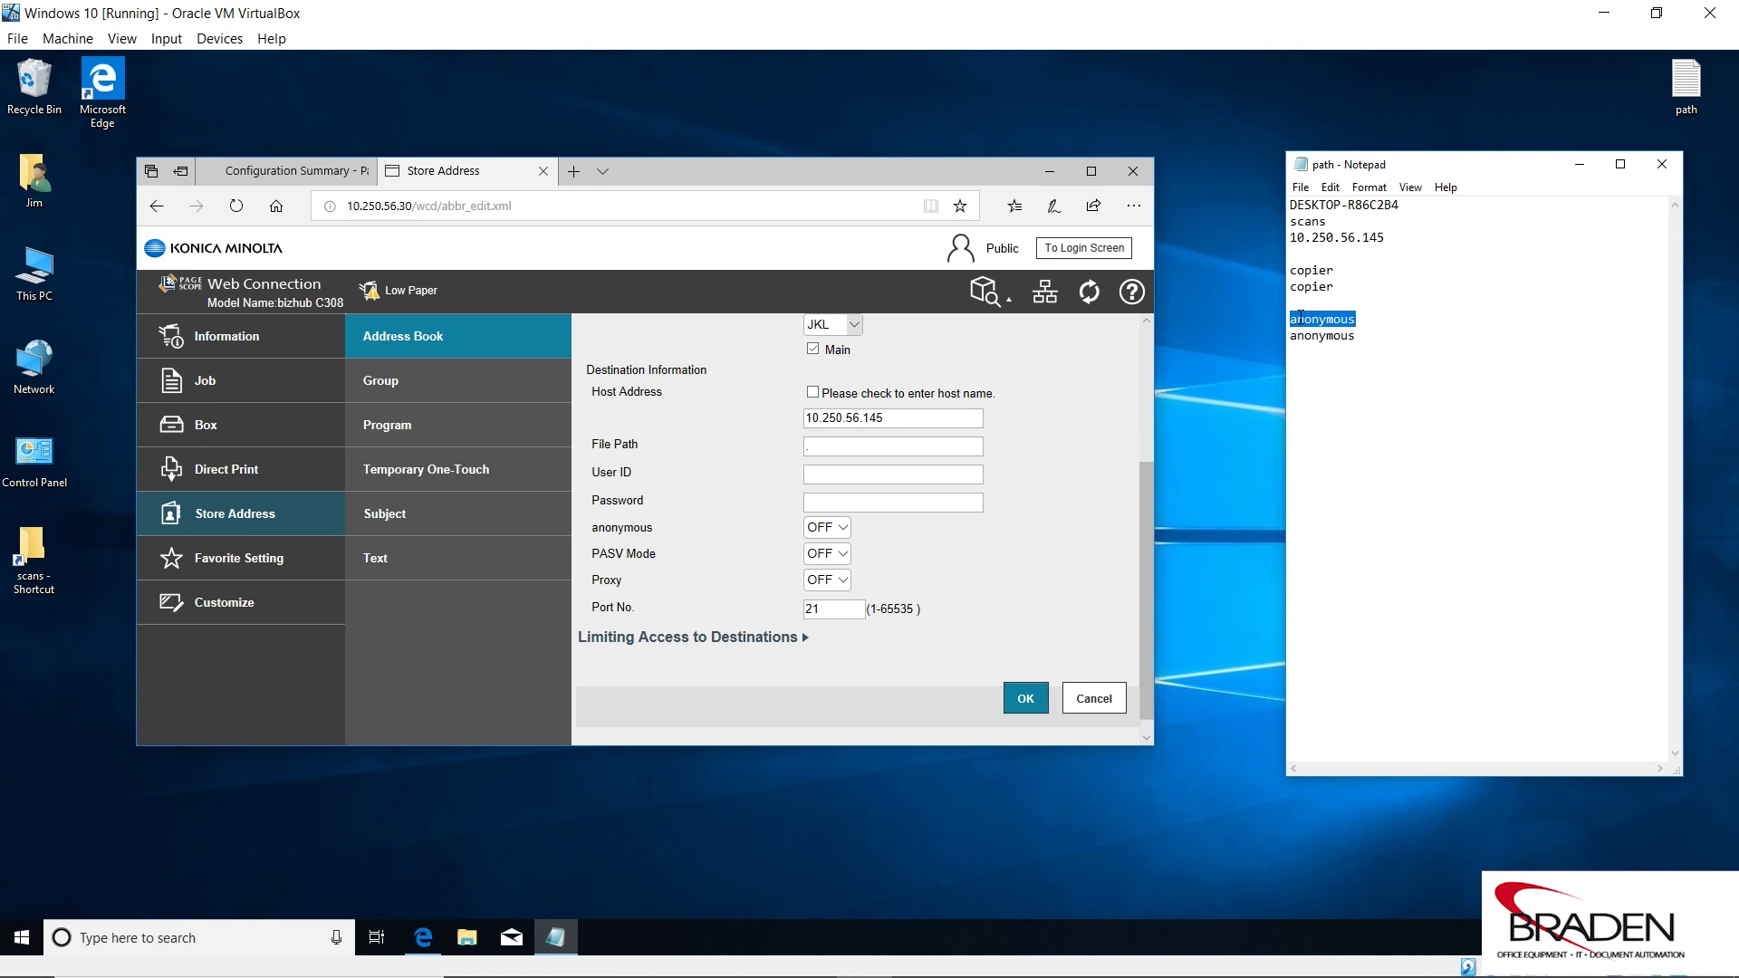
right_click(1296, 317)
left_click(1362, 374)
Turn anonymous login ON, paste anonymous as User ID, fill the password, and save.
left_click(834, 529)
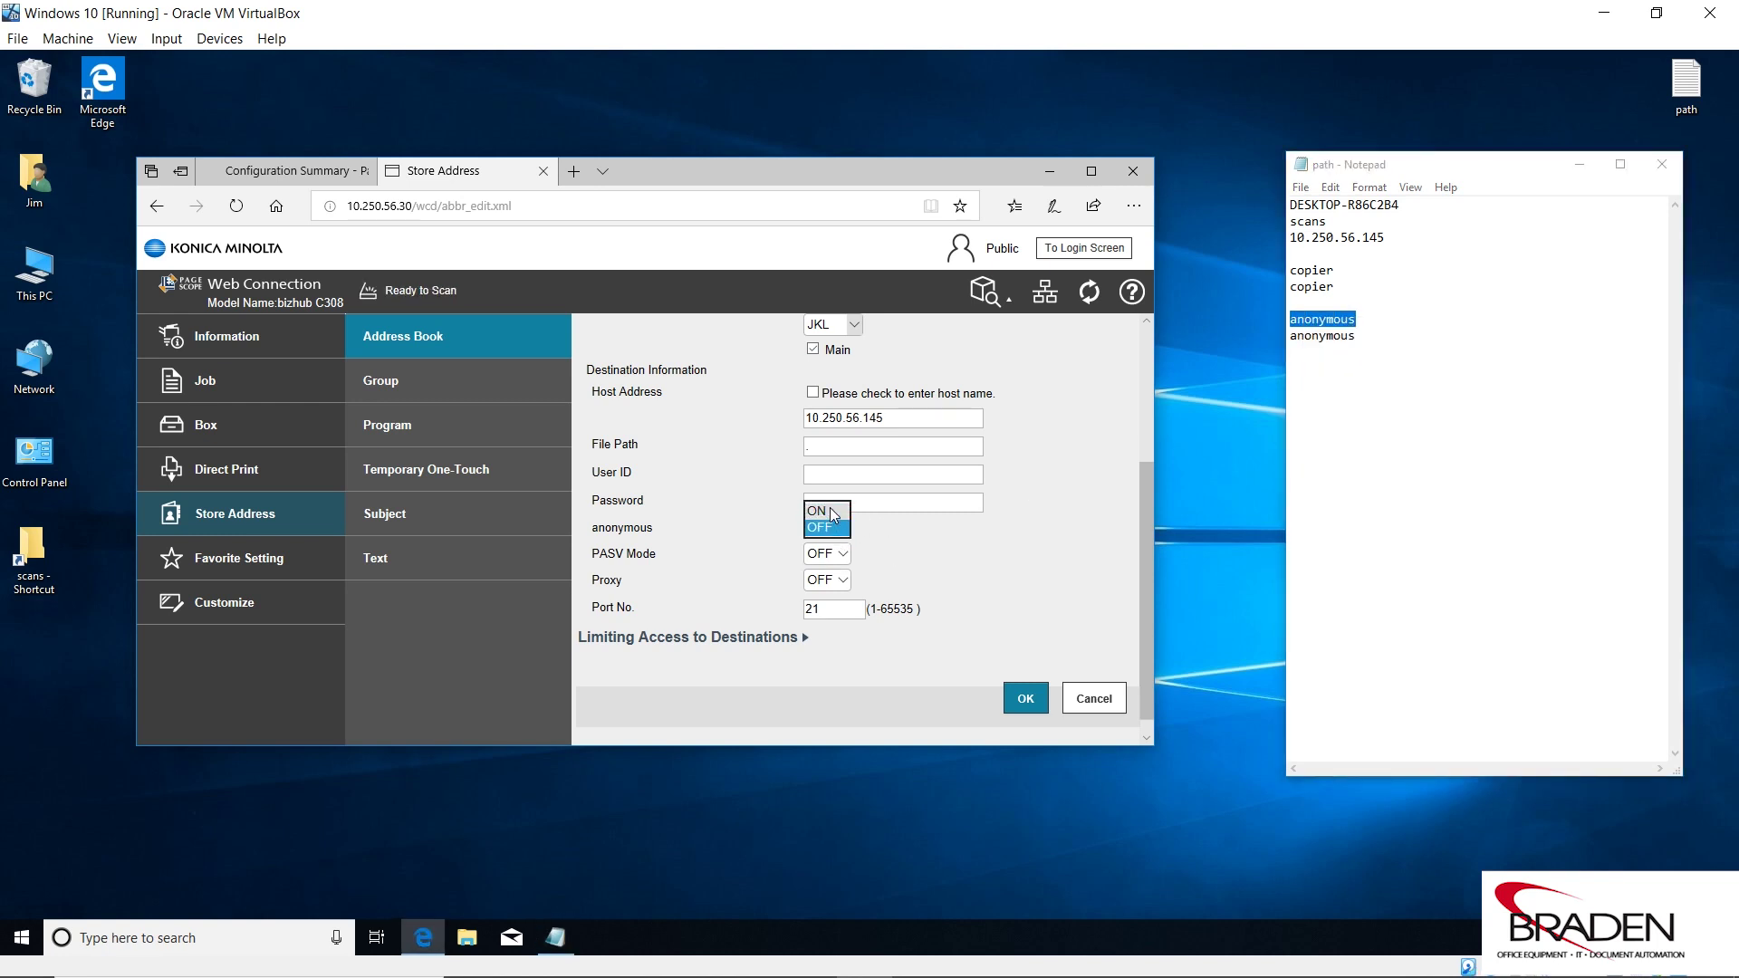
left_click(817, 511)
left_click(829, 472)
right_click(828, 474)
left_click(872, 562)
right_click(847, 499)
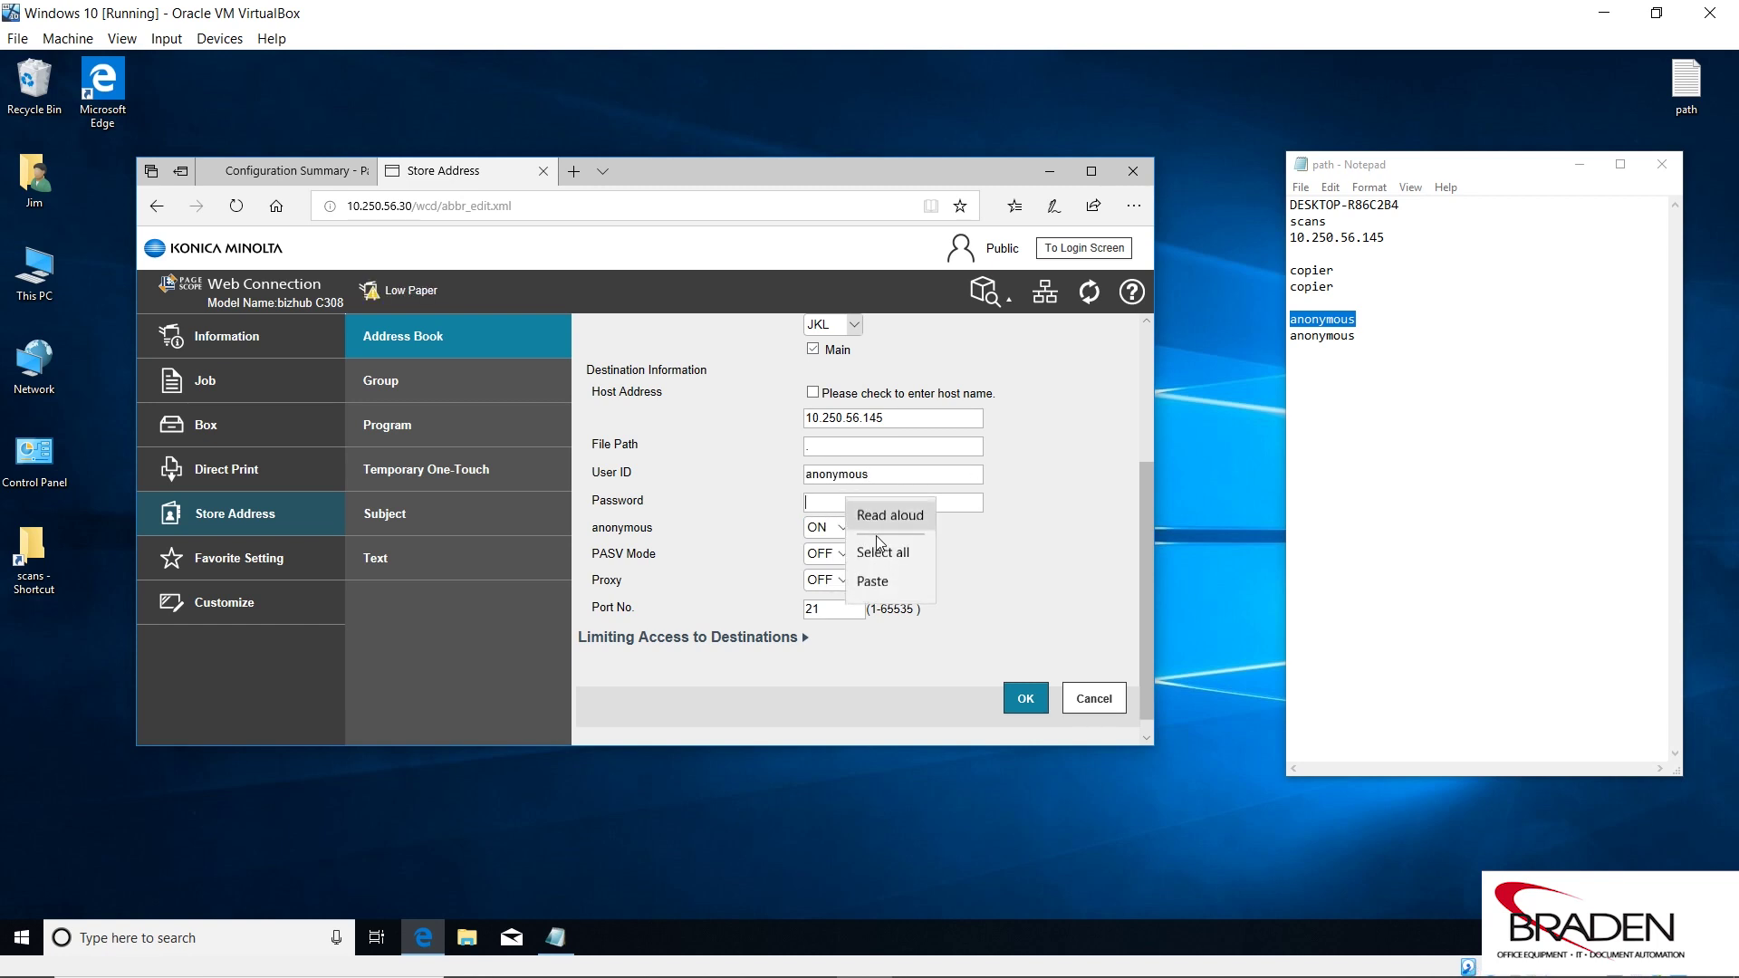
left_click(867, 586)
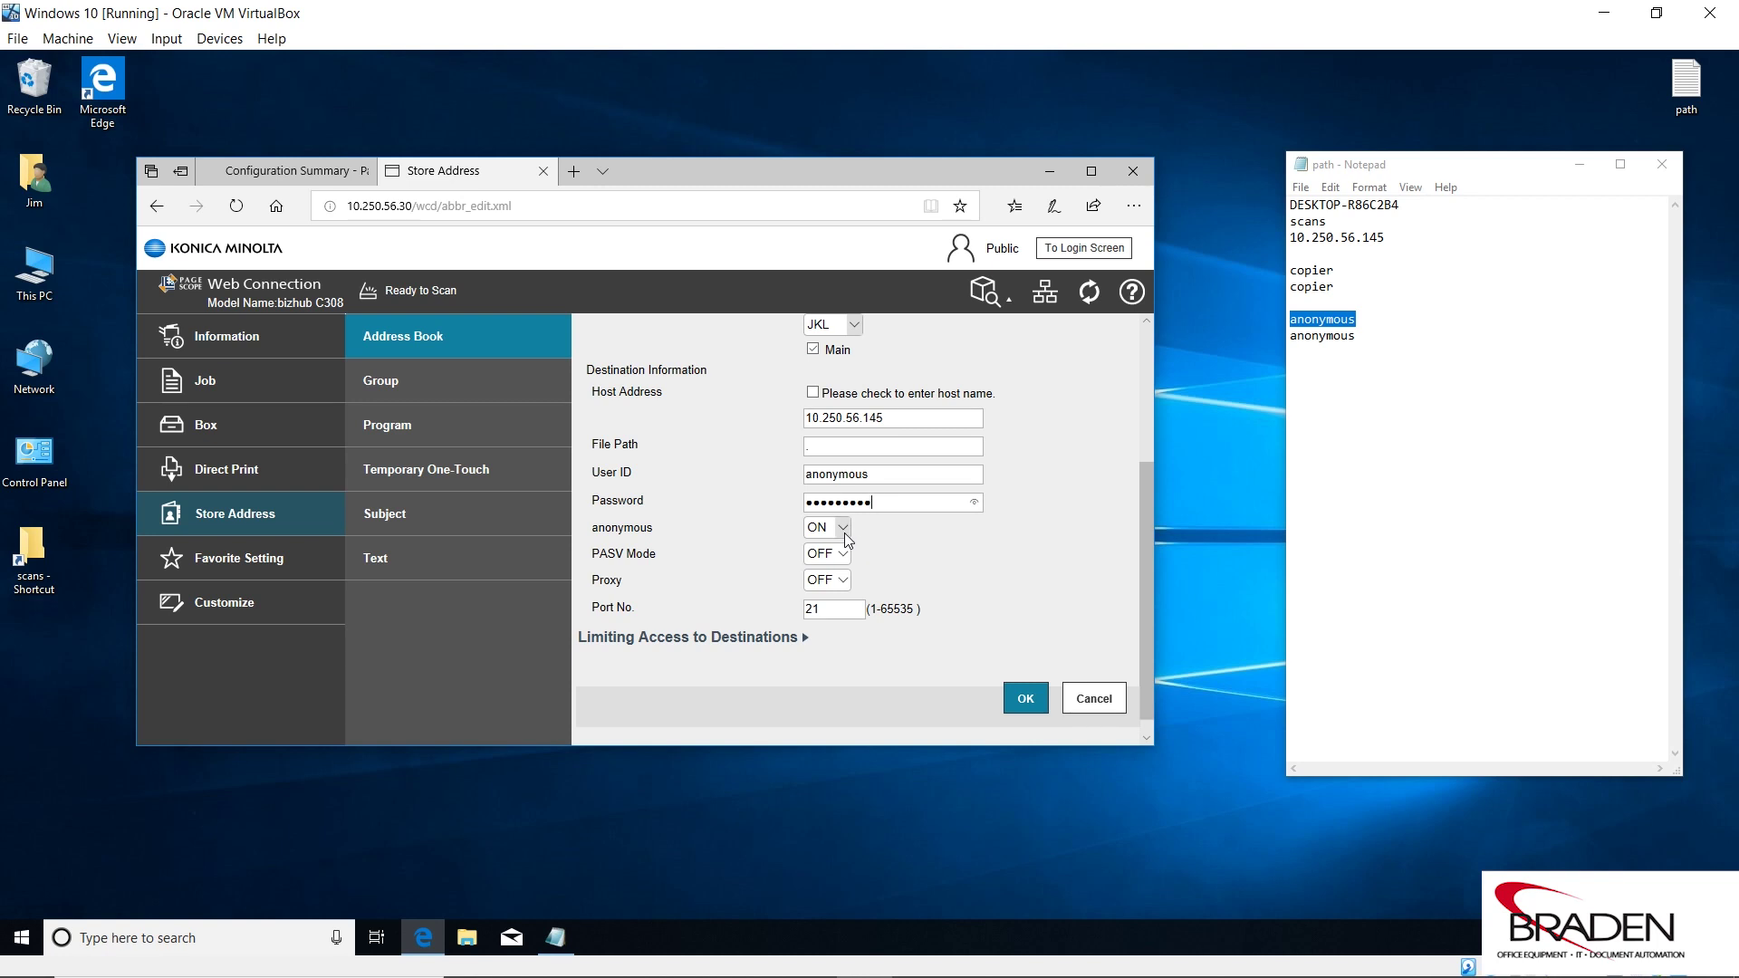
left_click(1029, 700)
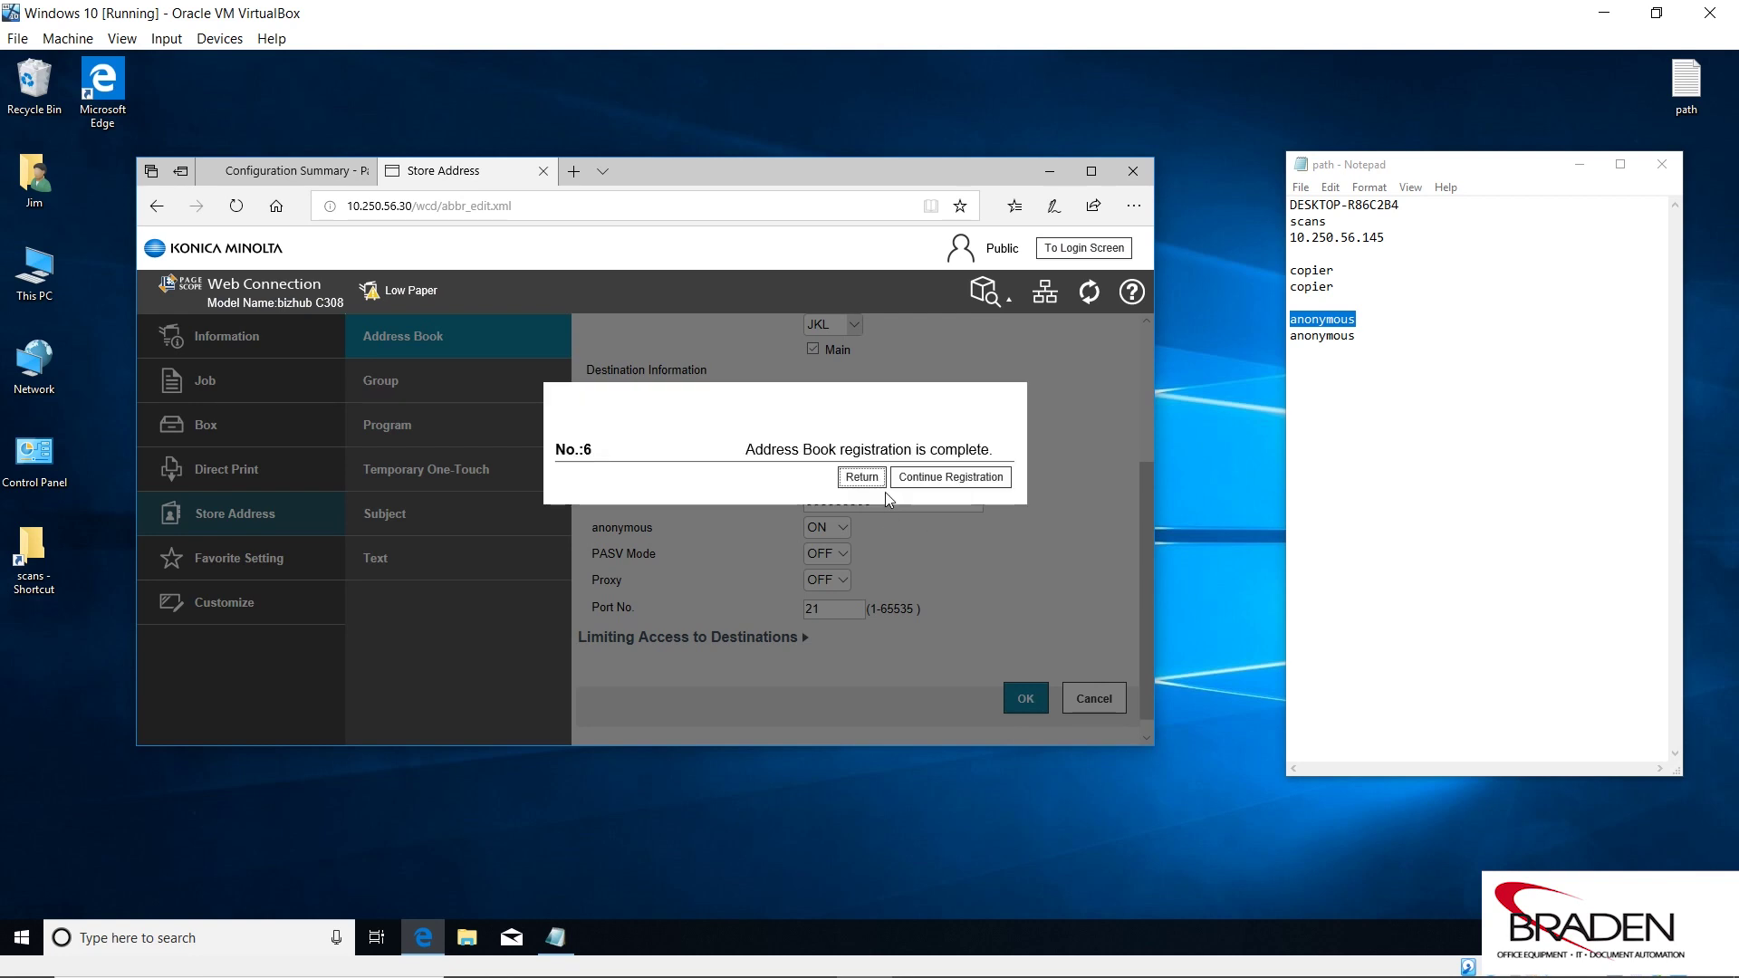
Go back to the Address Book List and shift the browser window right.
left_click(872, 478)
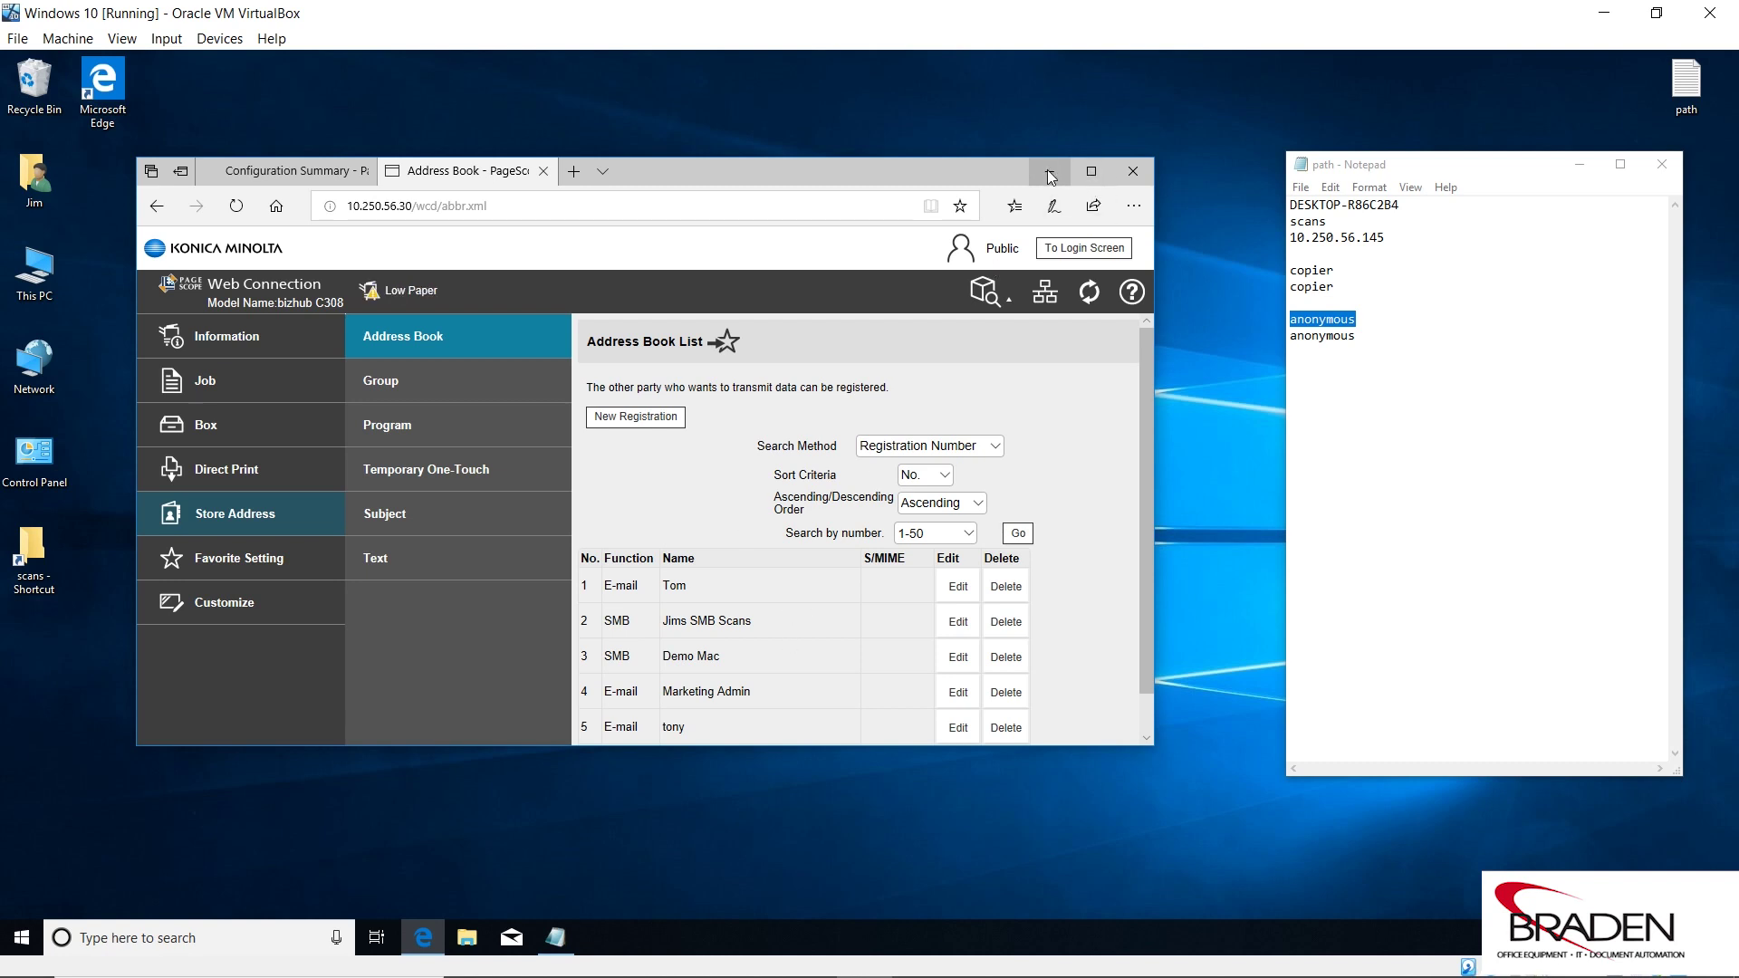
left_click_drag(843, 171, 1089, 192)
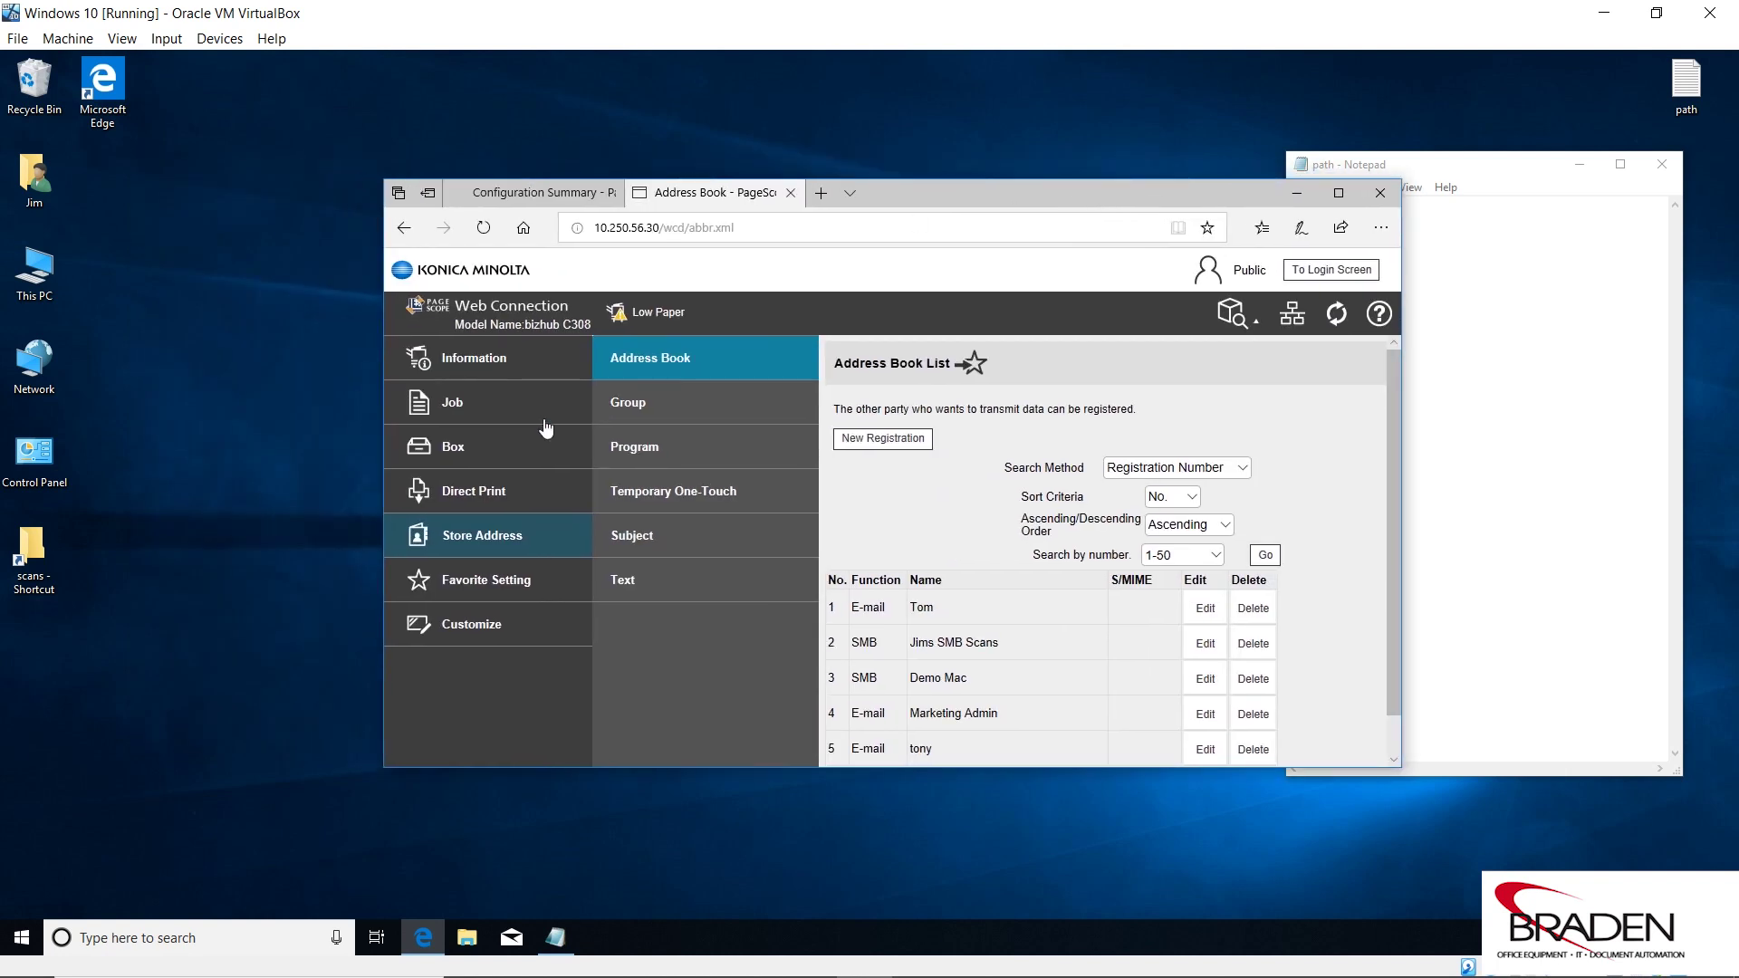
Open the desktop scans folder to show the two scanned PDFs (40 KB and 41 KB), moving the window up and left.
double_click(47, 544)
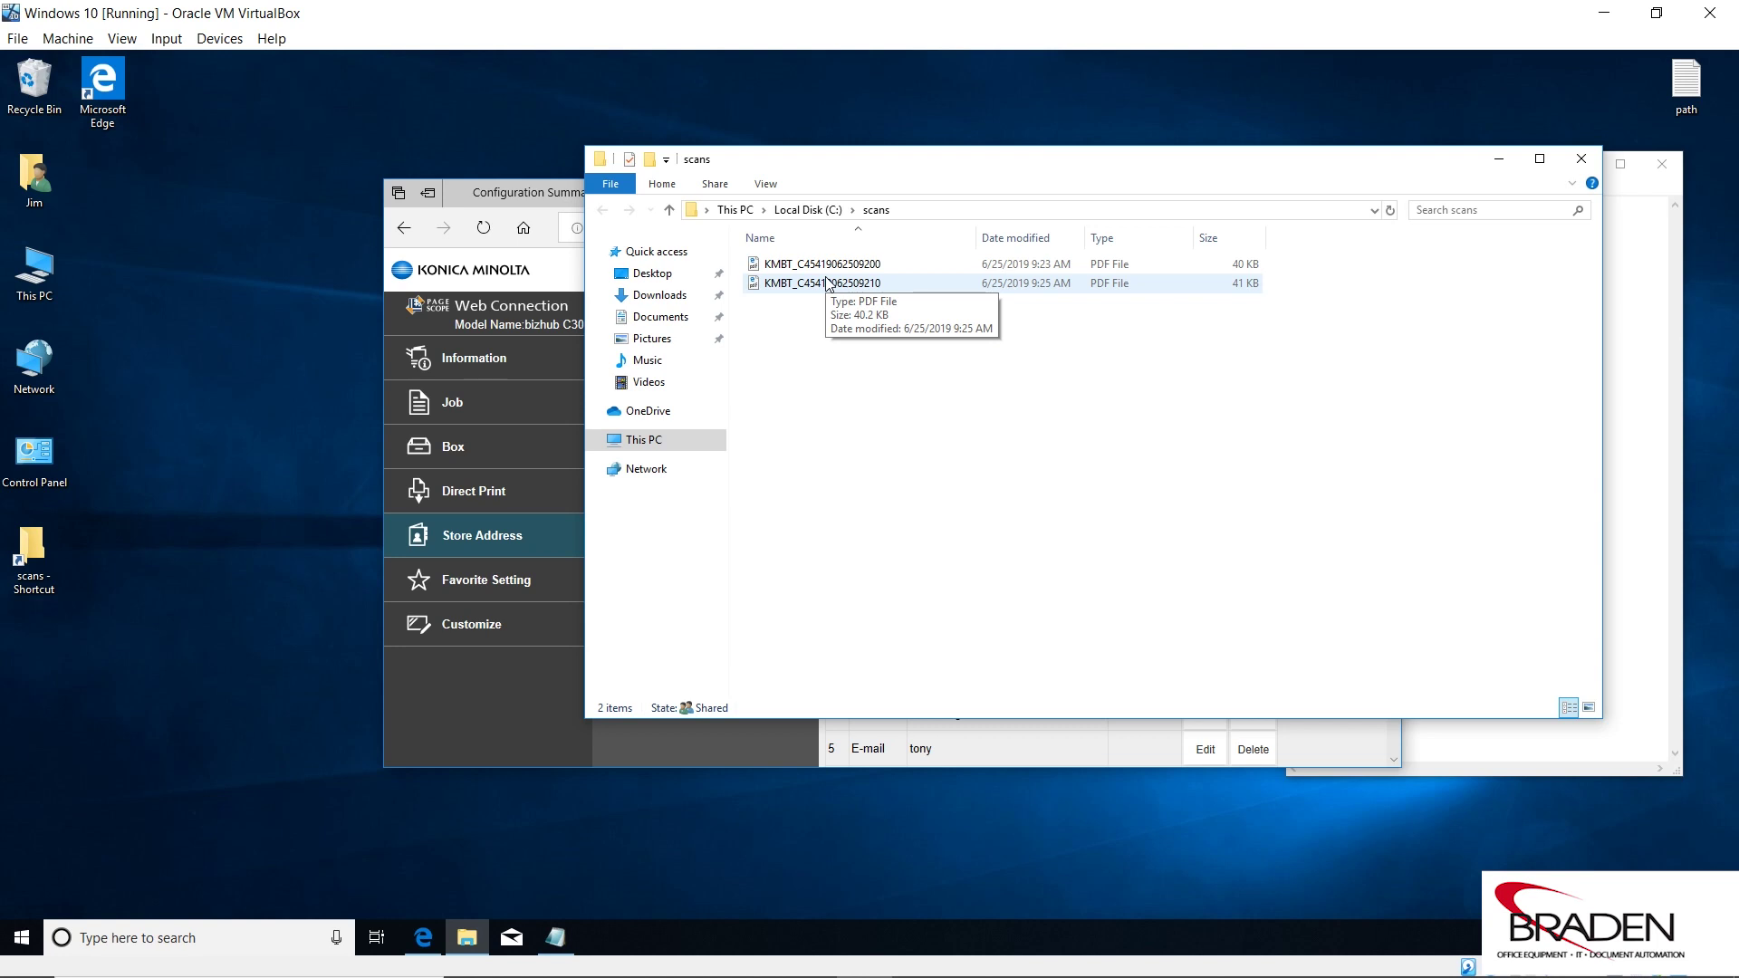
left_click_drag(1004, 171, 580, 120)
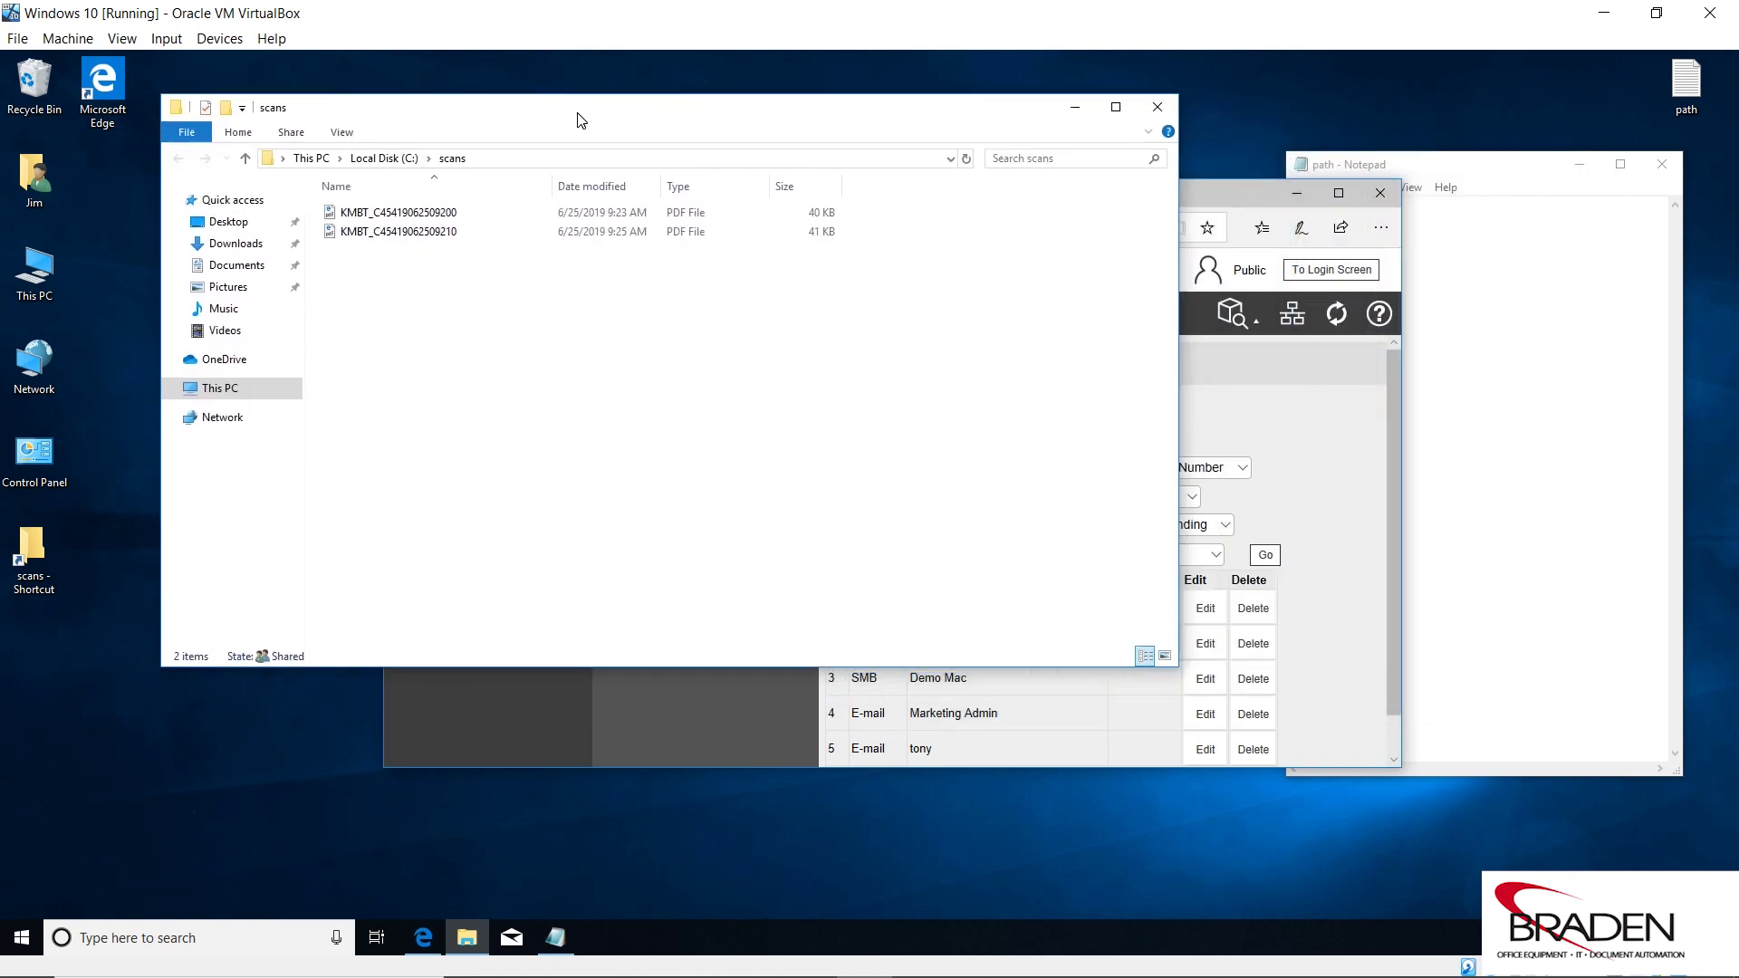